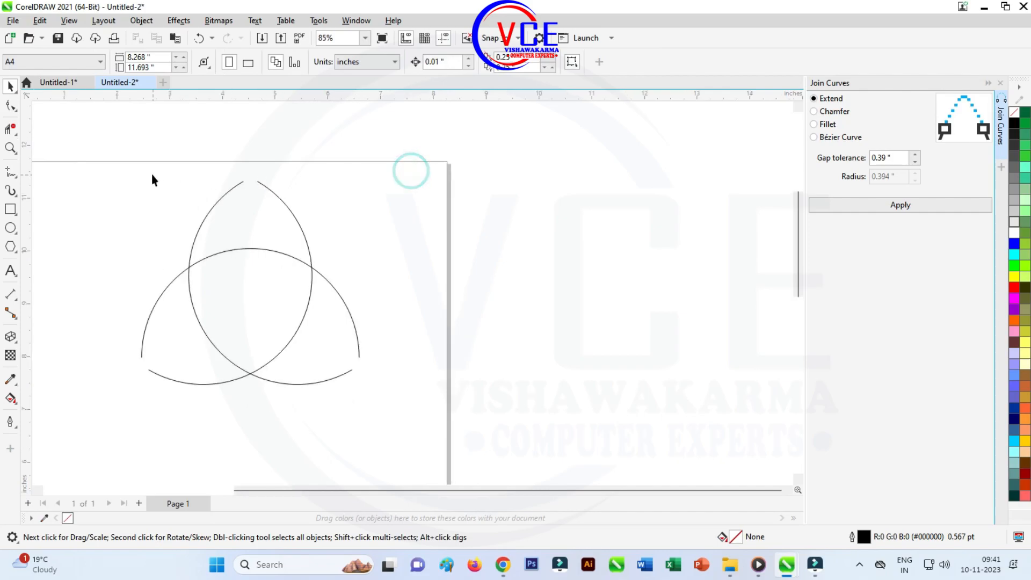
Set the outline width of all three arcs to 36 pt.
drag(92, 142, 410, 443)
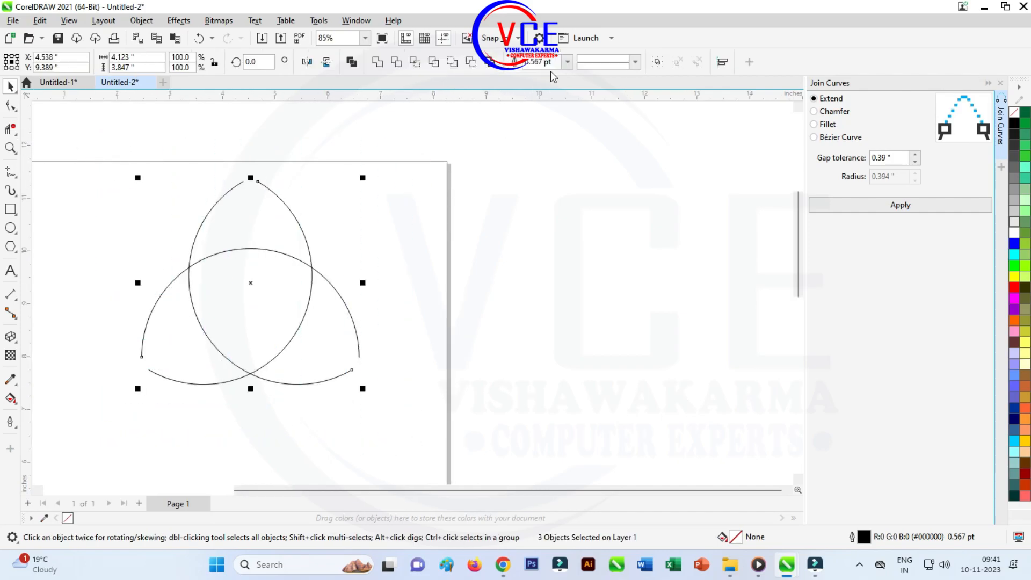
click(568, 63)
click(548, 208)
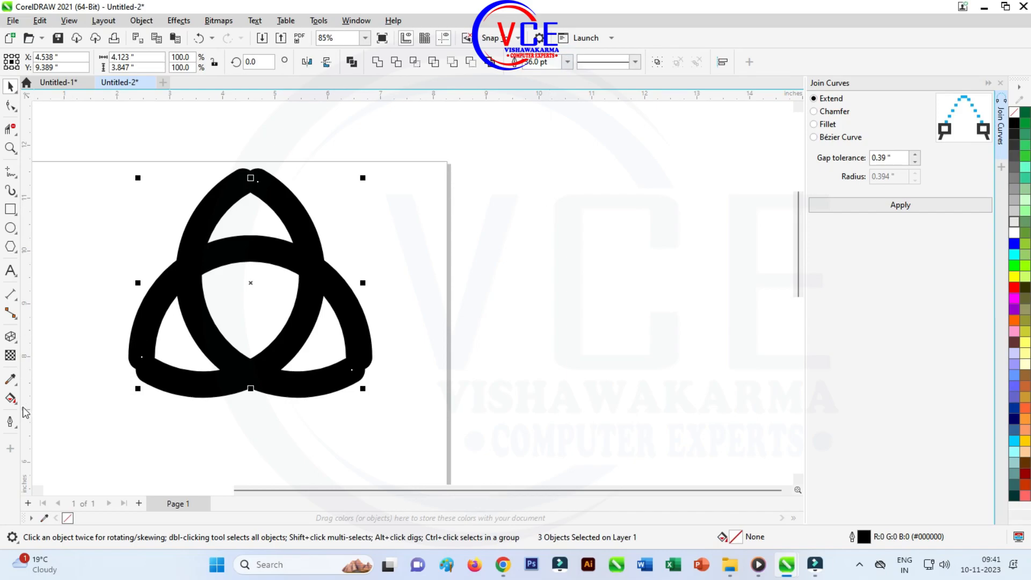
Give the three arcs' outlines mitered corners and square line caps that end flush with the curves.
click(10, 422)
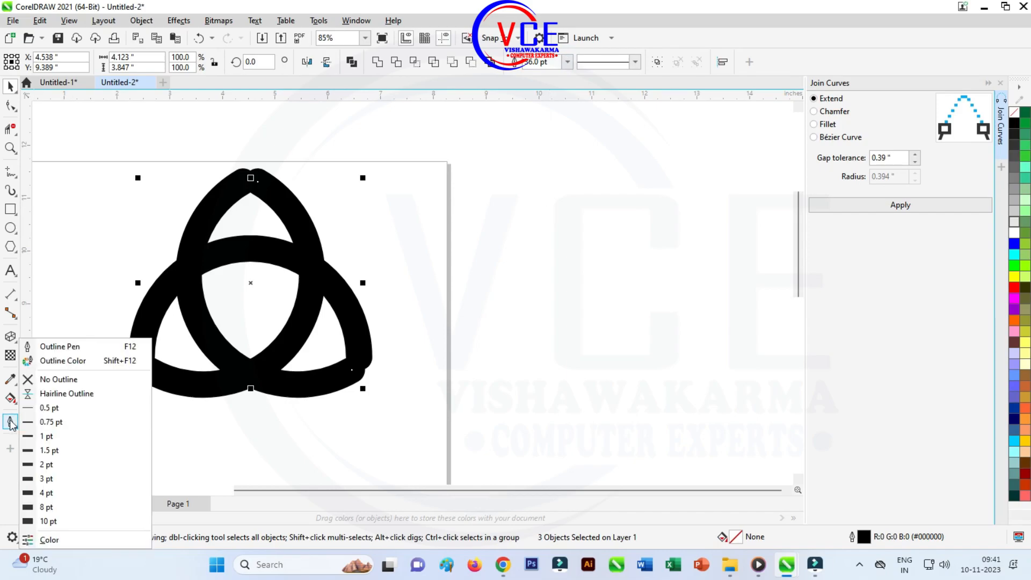
click(59, 347)
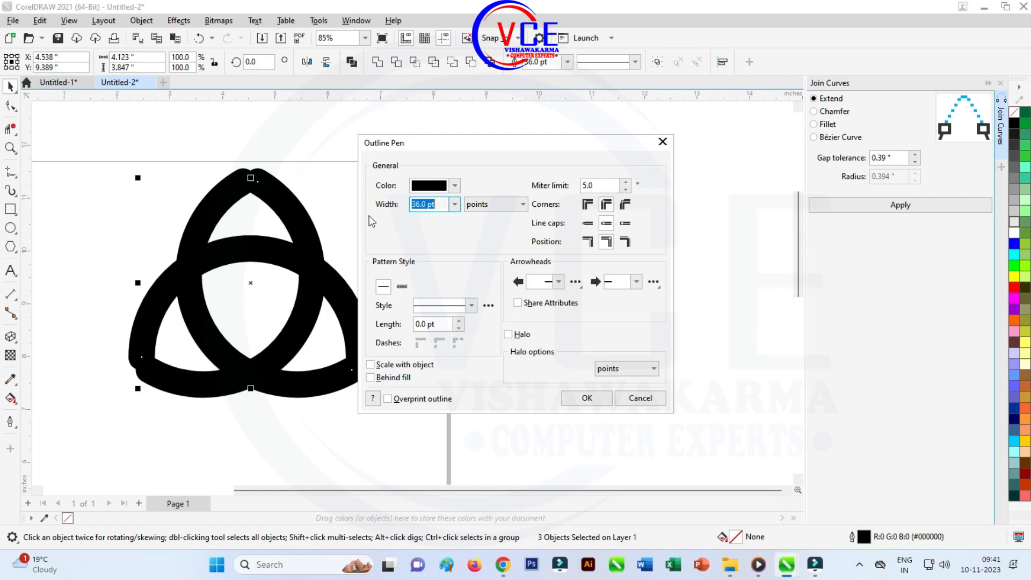
drag(480, 153, 217, 119)
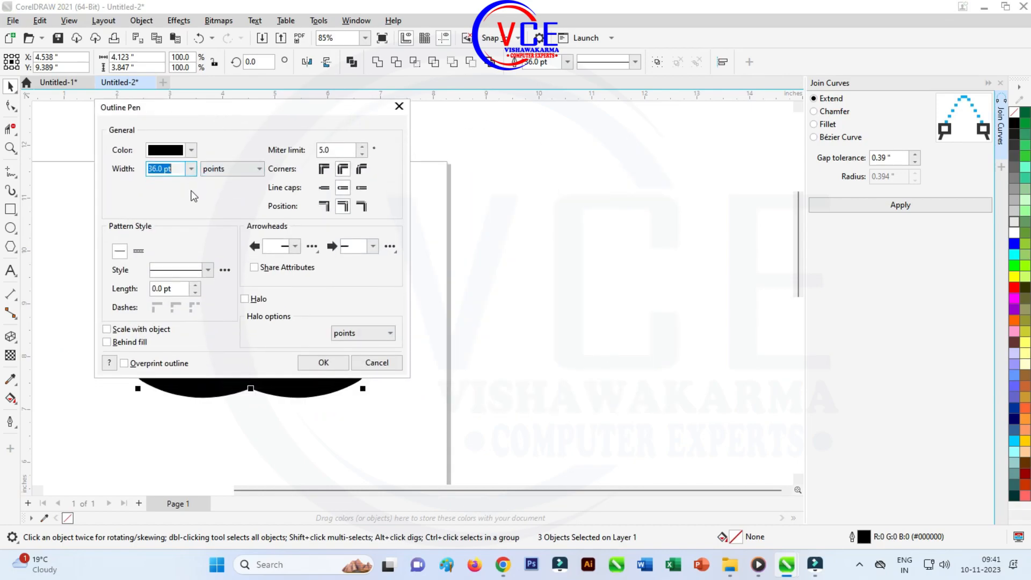
click(323, 187)
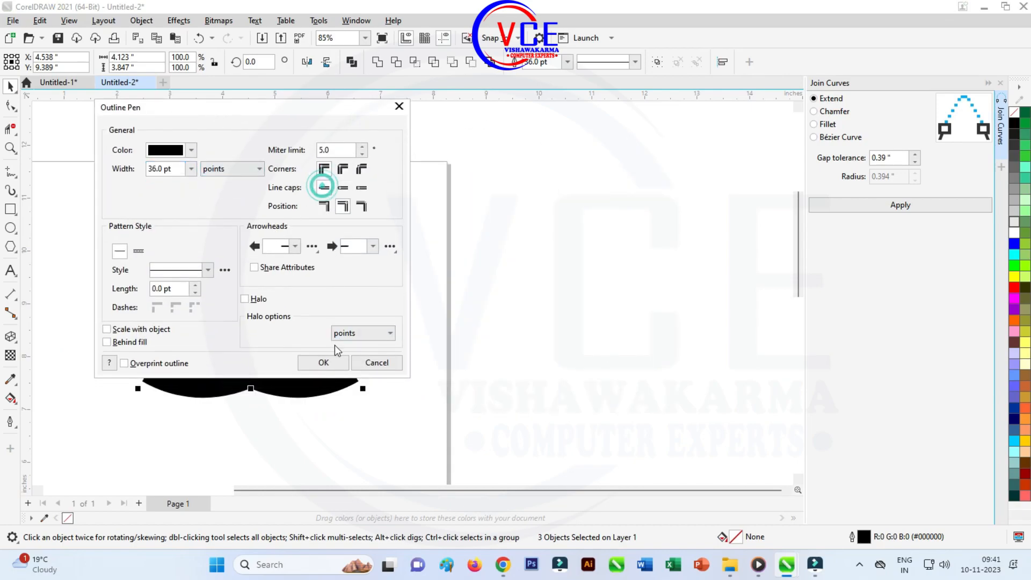
click(333, 361)
click(354, 205)
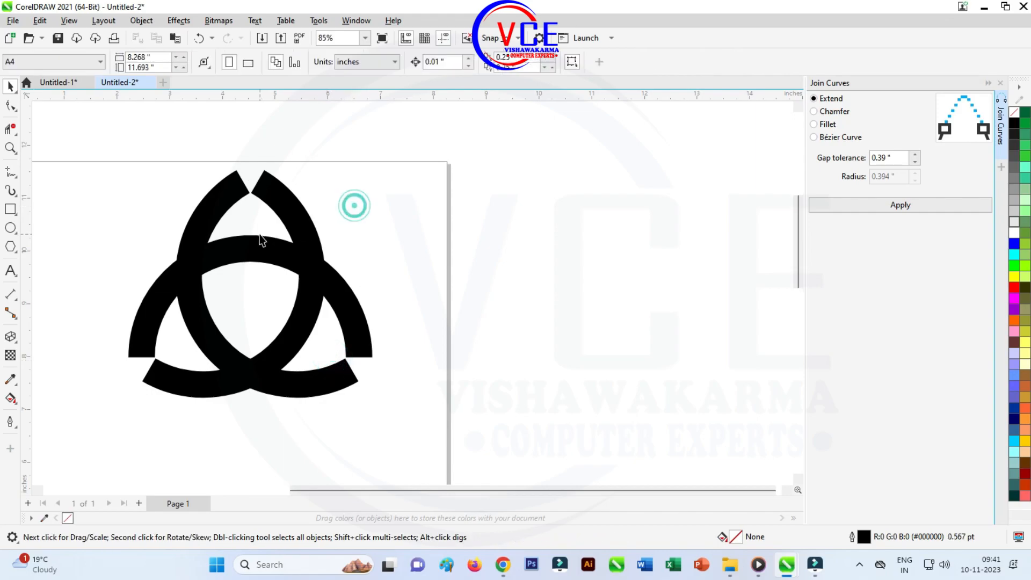
scroll(246, 204, down, 2)
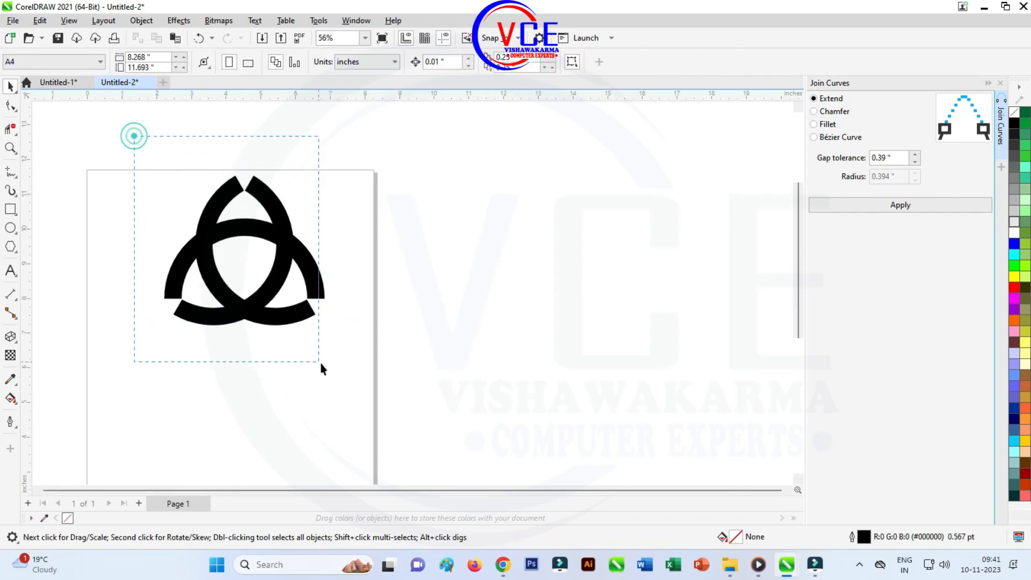
drag(321, 362, 321, 363)
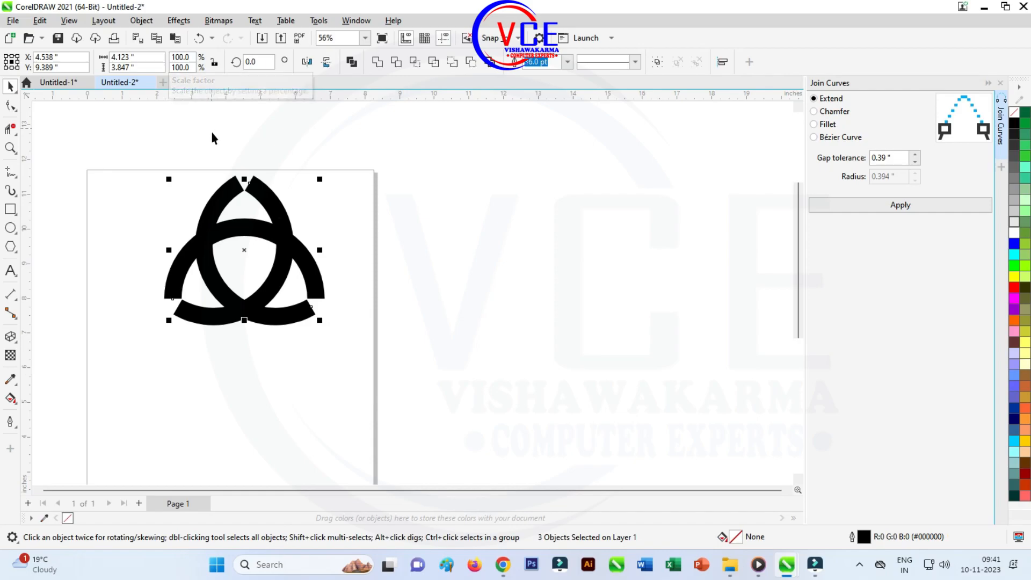
click(10, 105)
scroll(234, 180, up, 1)
scroll(235, 180, up, 2)
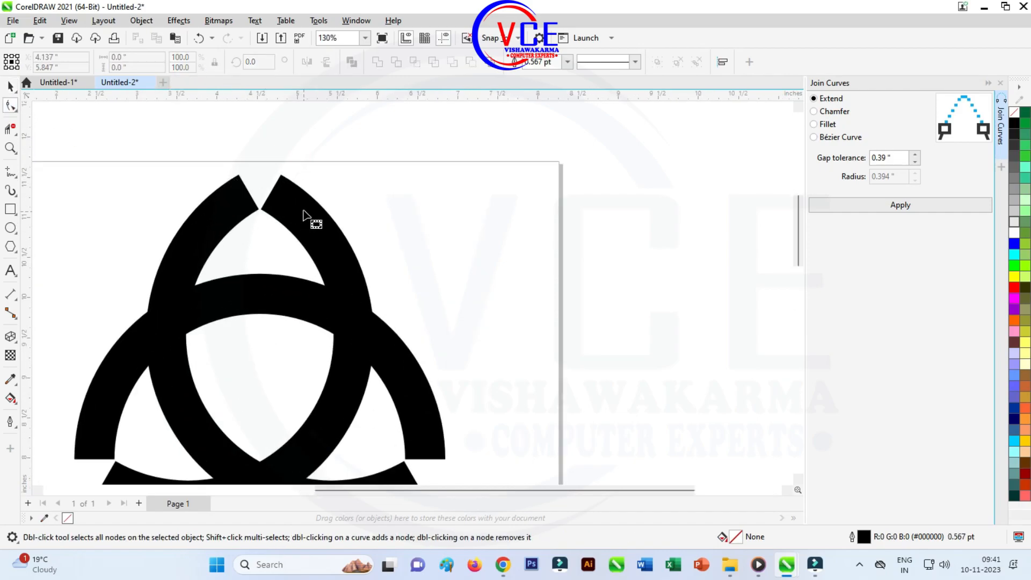
click(285, 203)
click(280, 200)
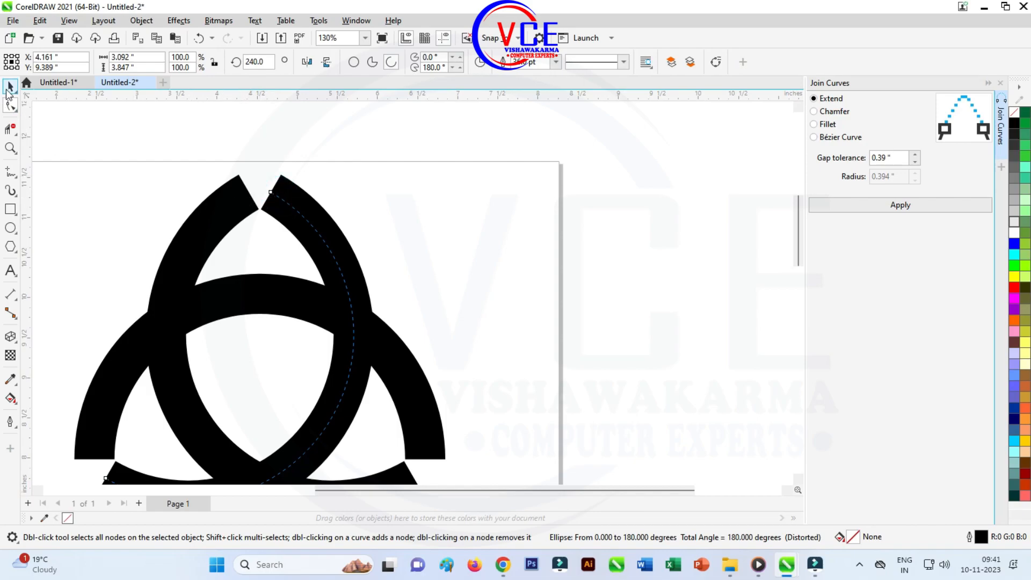
Try to join the three arcs using the Extend option with a 0.39" gap tolerance.
click(10, 87)
scroll(169, 152, down, 2)
drag(230, 294, 384, 392)
click(144, 24)
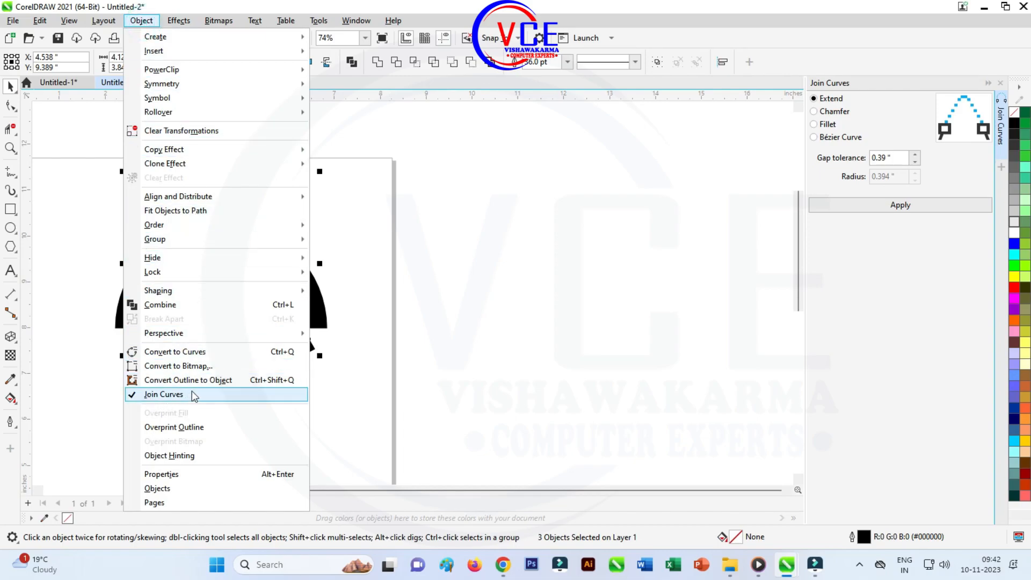
click(916, 205)
click(913, 206)
click(916, 207)
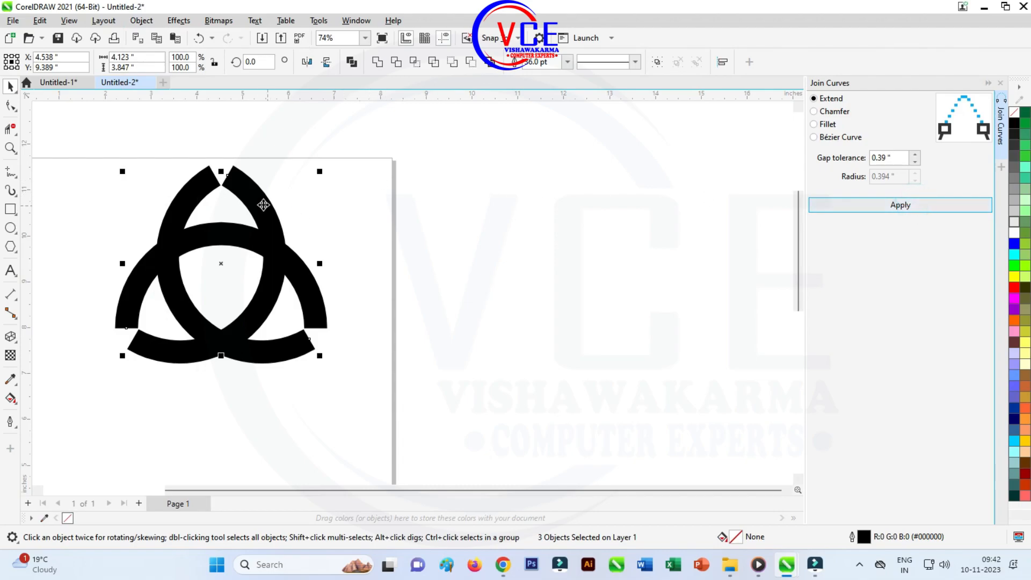
Convert the three arcs to curves and join them using Extend with a 0.39" gap tolerance.
right_click(198, 182)
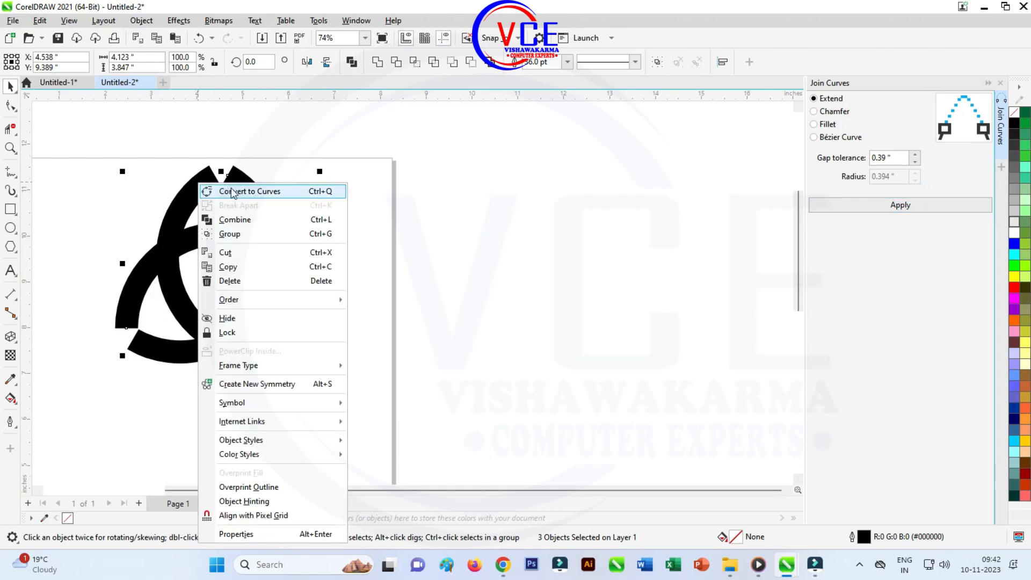
click(271, 194)
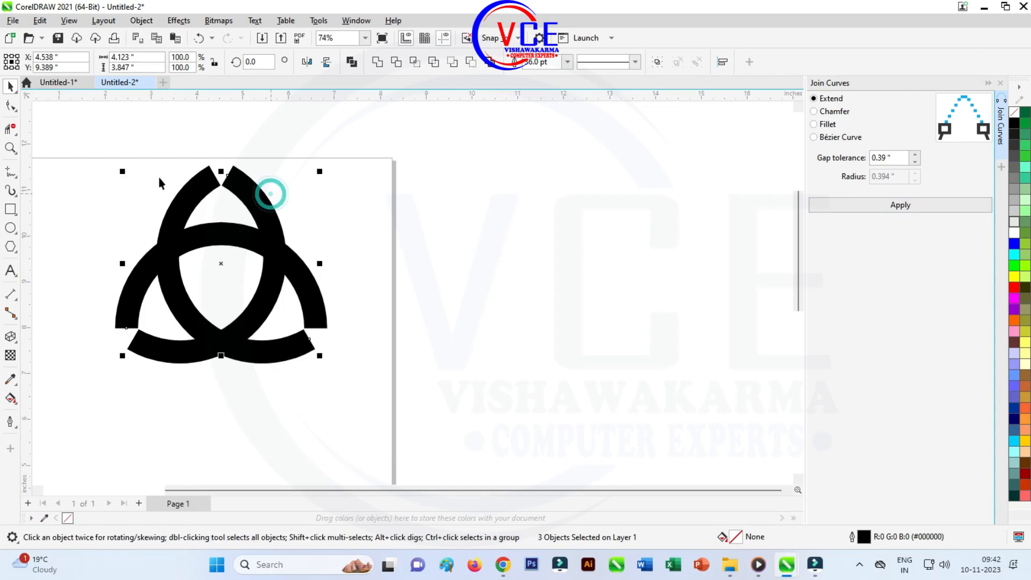
click(904, 205)
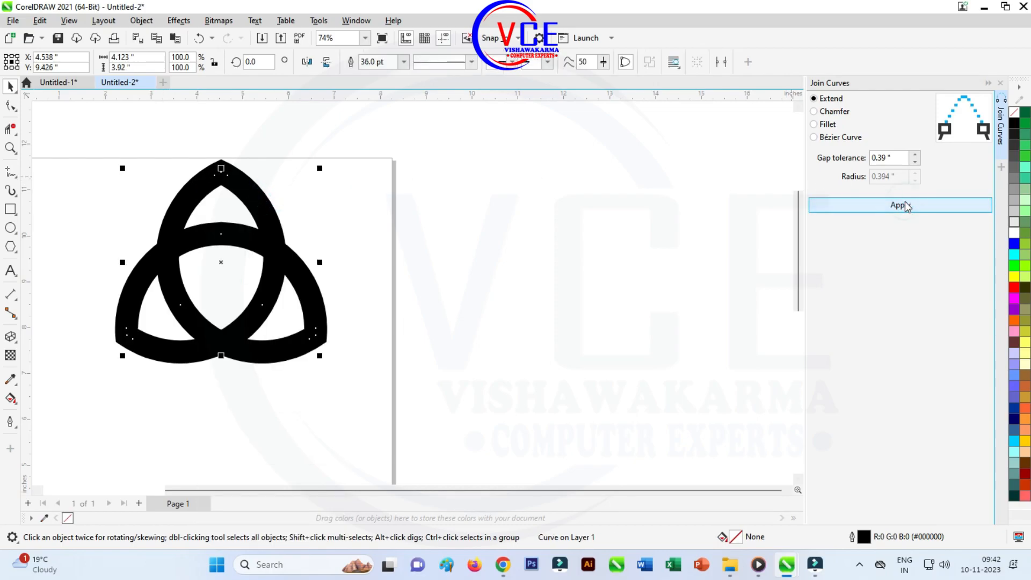
Delete the three nodes at the knot's upper tip to round off that loop.
scroll(241, 176, up, 4)
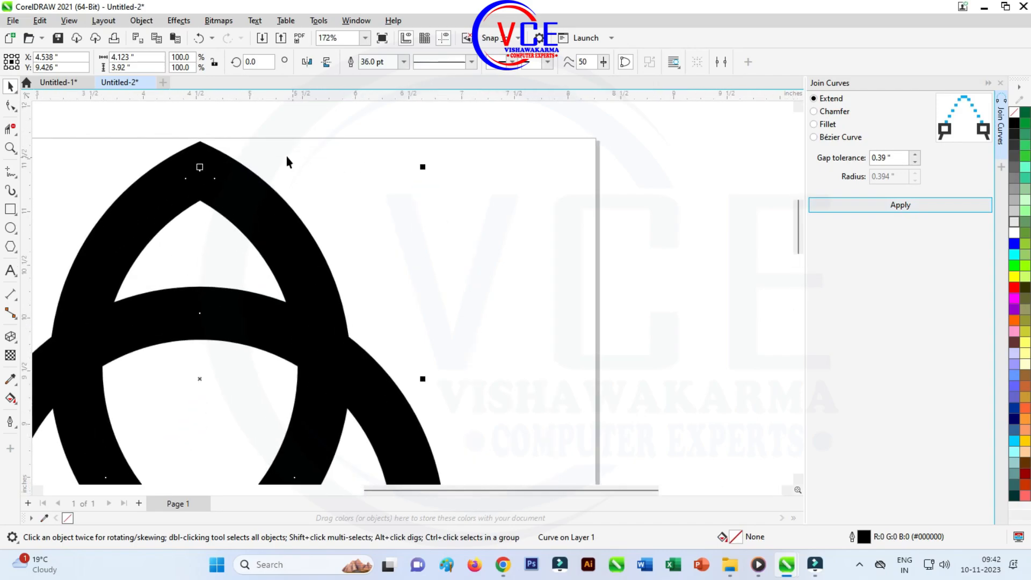
click(10, 106)
scroll(198, 172, up, 3)
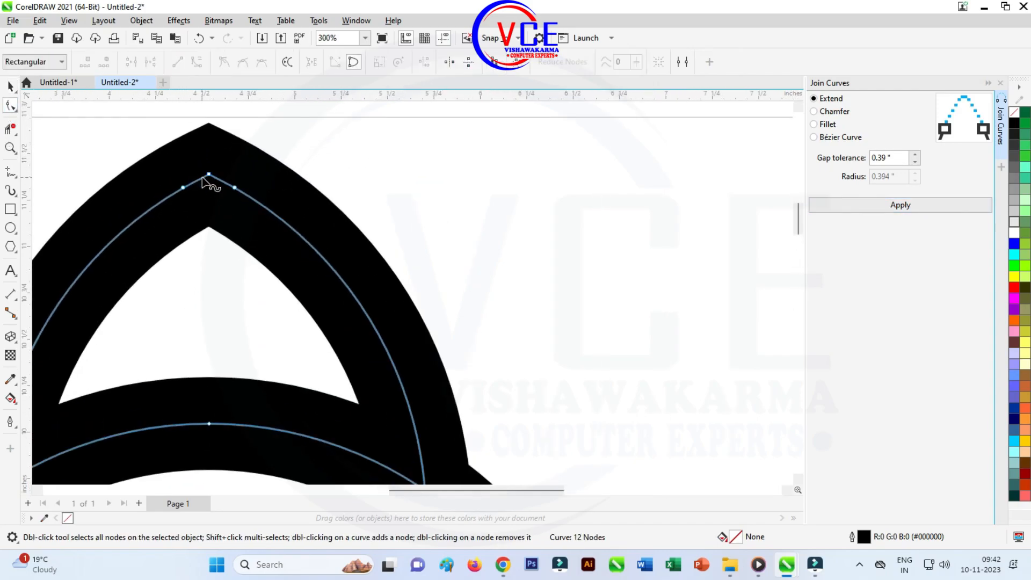
double_click(207, 175)
double_click(184, 188)
click(235, 188)
double_click(236, 189)
Delete the three nodes at the knot's lower-left corner to round off that loop.
scroll(235, 191, down, 6)
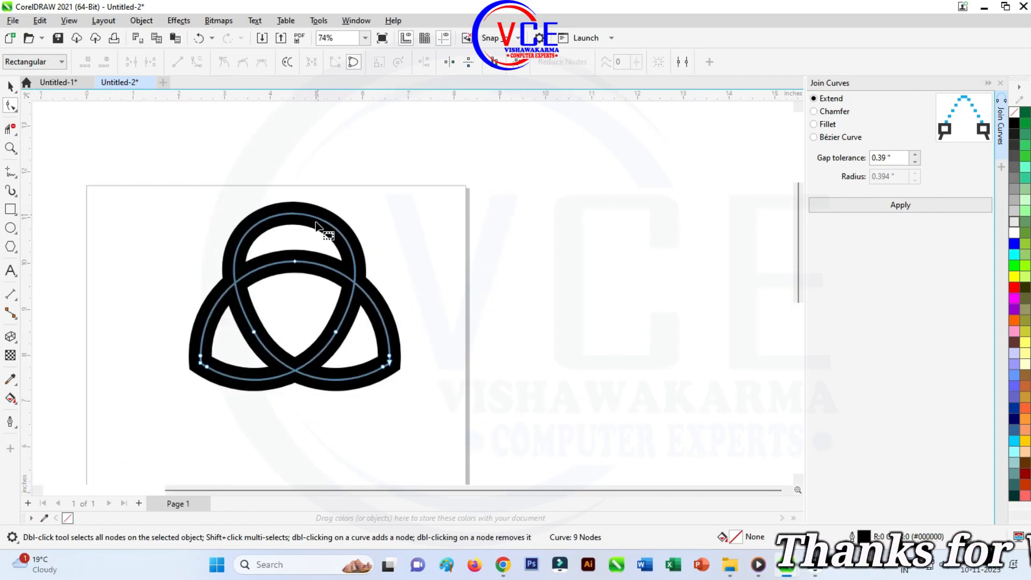
scroll(220, 365, up, 7)
double_click(182, 370)
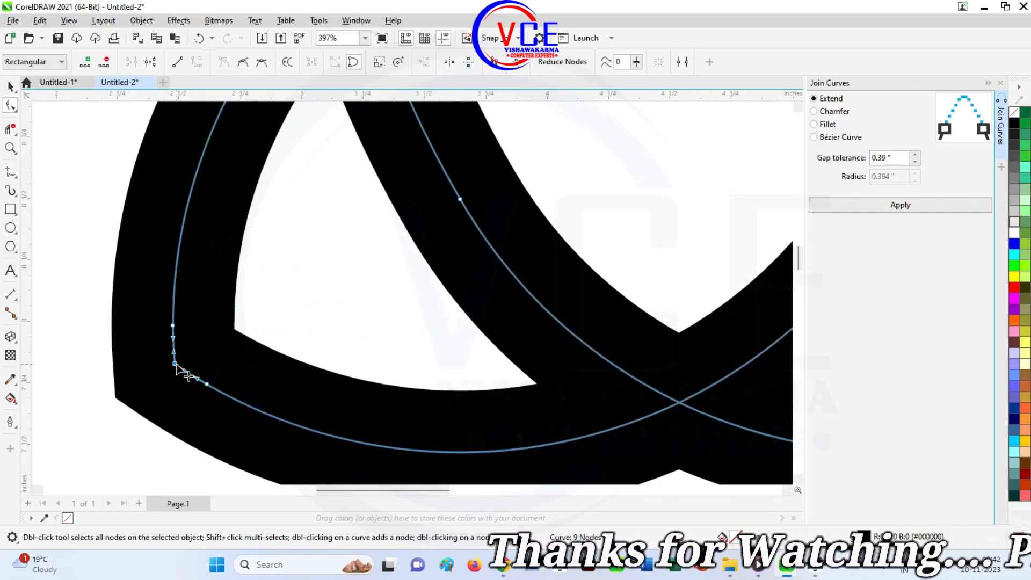
double_click(174, 328)
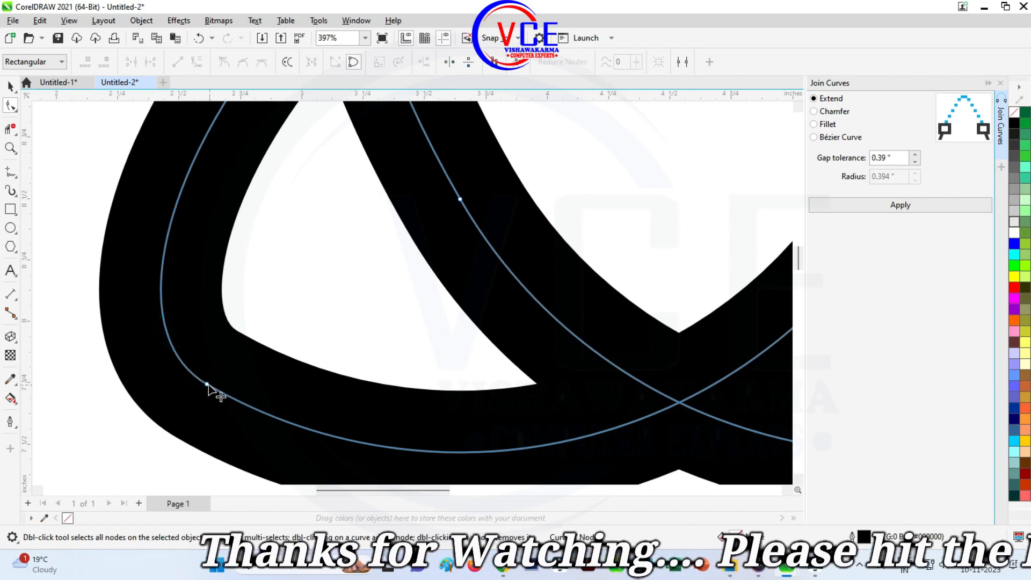
double_click(208, 385)
Delete the three nodes at the knot's lower-right corner to round off that loop.
scroll(208, 386, down, 6)
scroll(538, 374, up, 5)
double_click(506, 361)
double_click(506, 361)
double_click(524, 350)
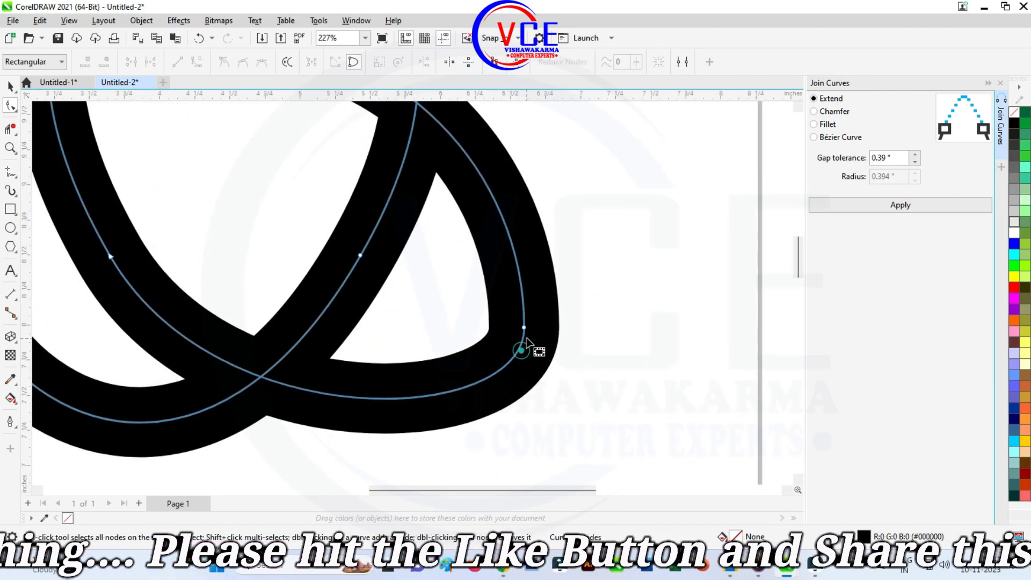
click(524, 330)
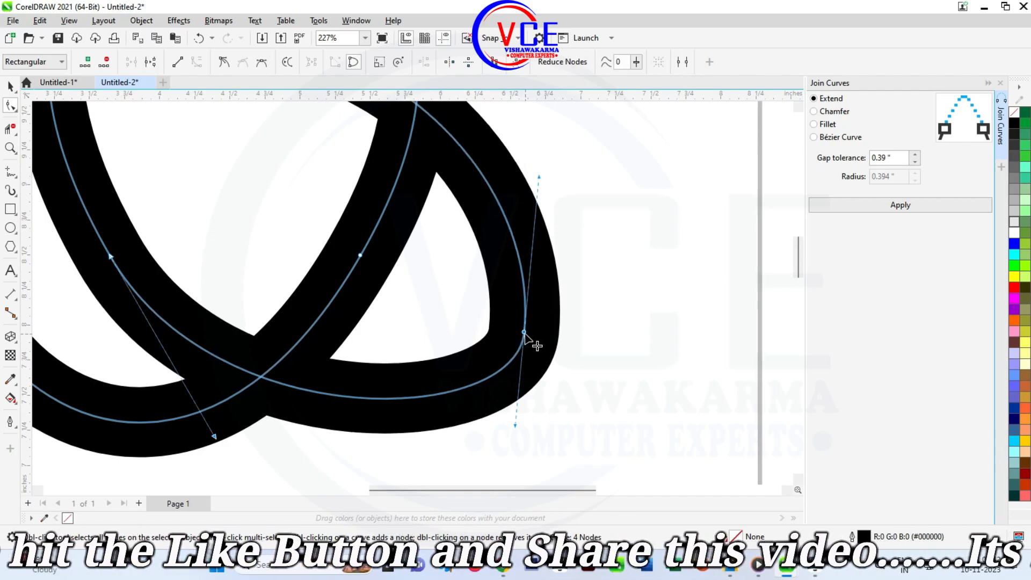
double_click(525, 331)
Place a copy of the rounded knot about 5 inches to the right of the original.
scroll(456, 329, down, 4)
scroll(212, 219, down, 2)
scroll(276, 196, up, 4)
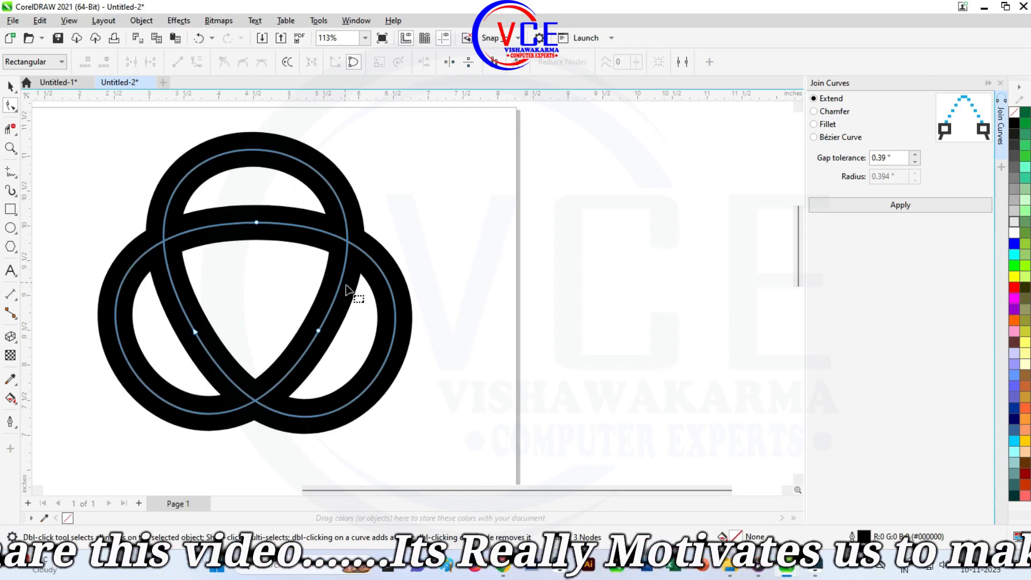
click(11, 87)
drag(345, 155, 687, 181)
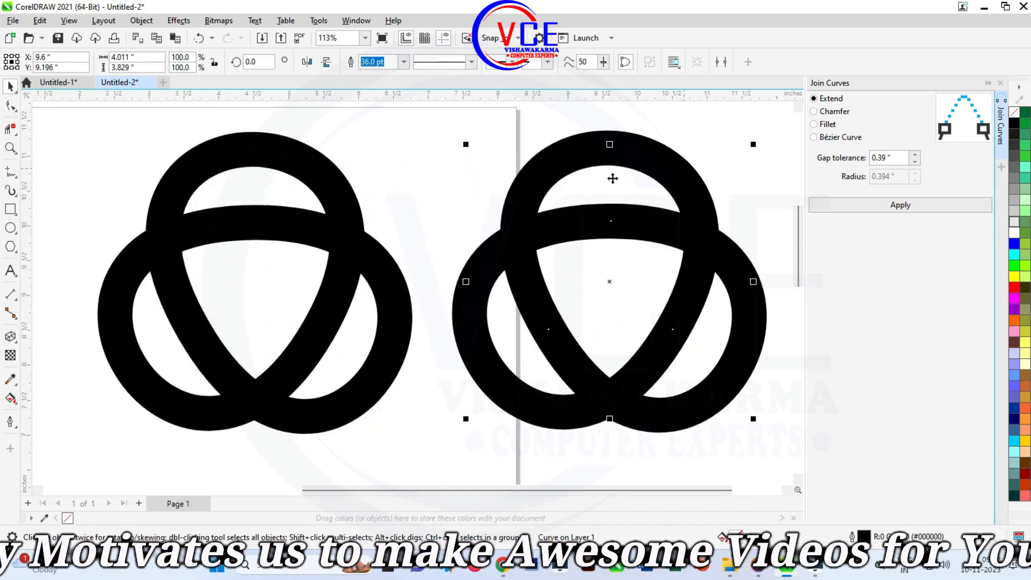
Convert the outline of the original knot to an object.
click(250, 218)
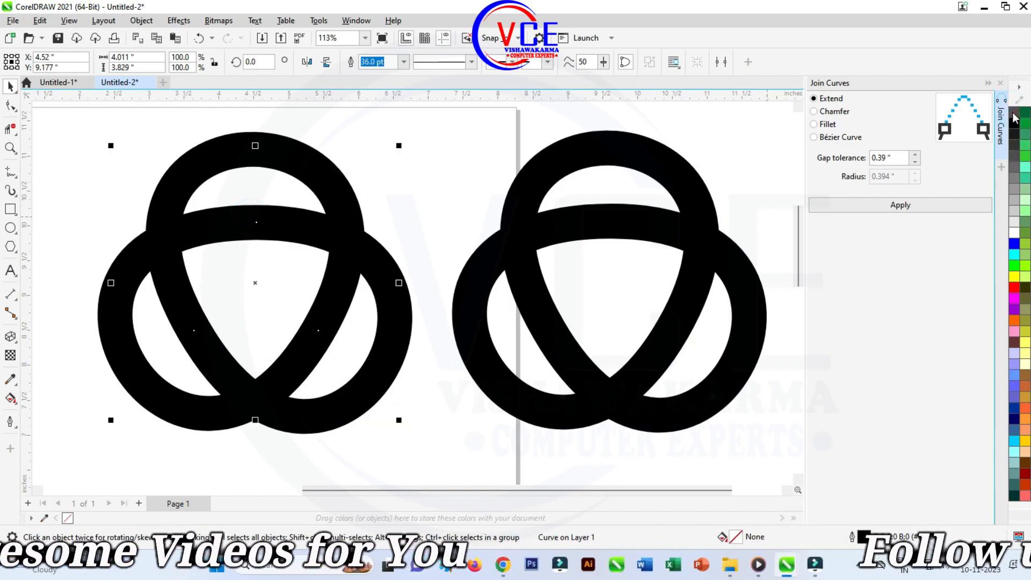
click(136, 21)
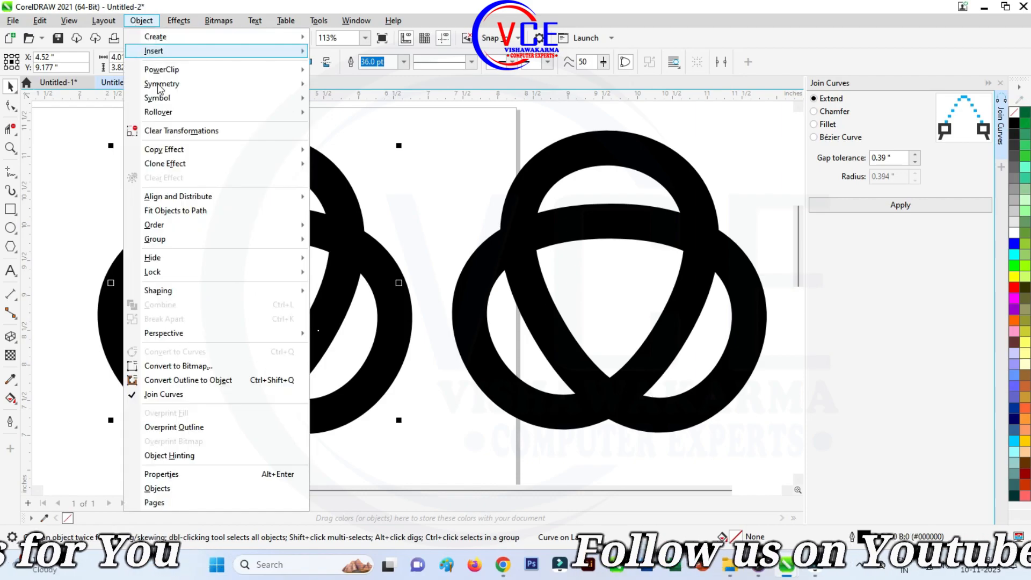
click(218, 381)
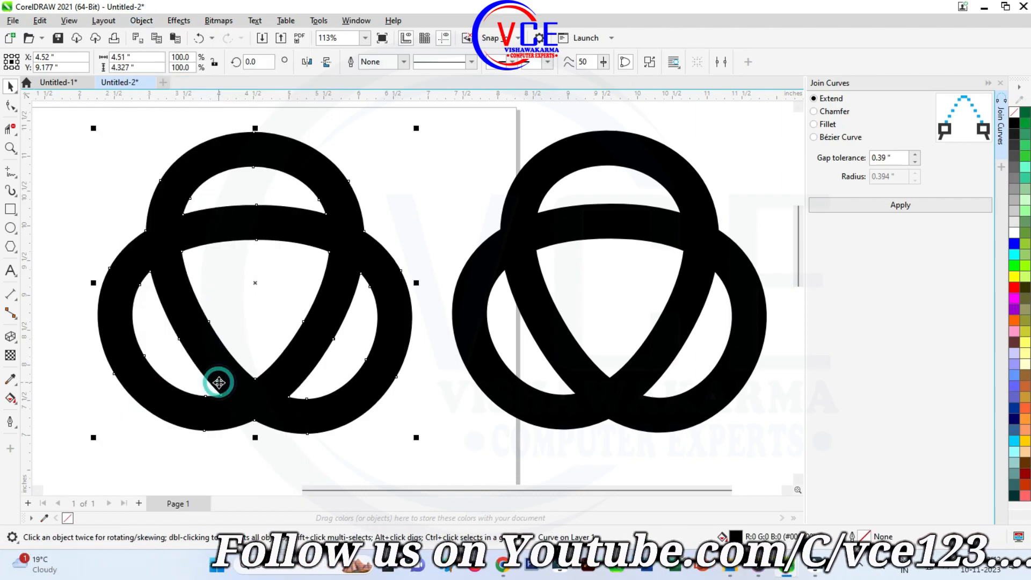
Remove the converted knot's fill and give it a black outline.
click(1013, 112)
right_click(1014, 128)
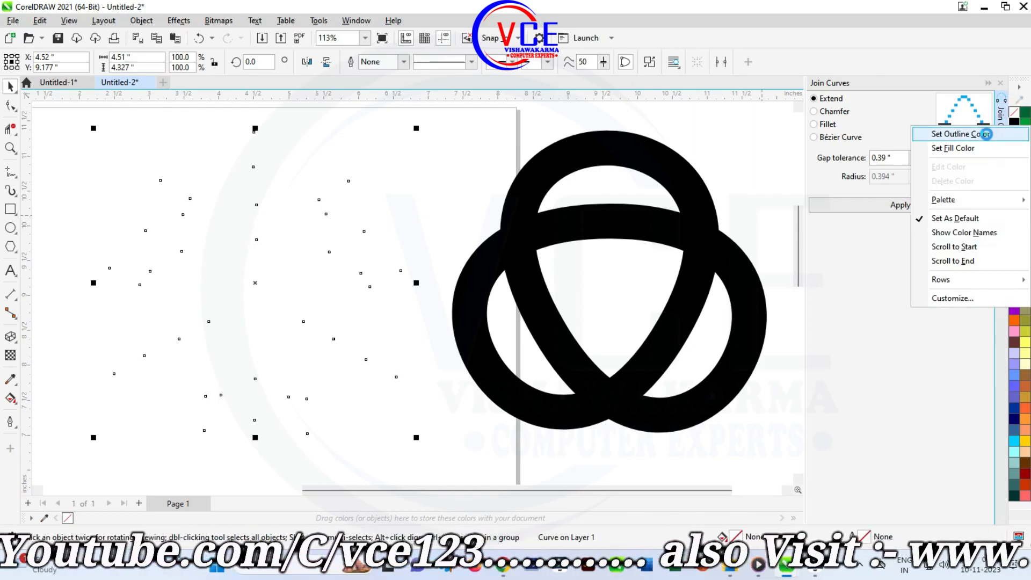
click(997, 134)
scroll(277, 227, down, 1)
scroll(638, 197, up, 5)
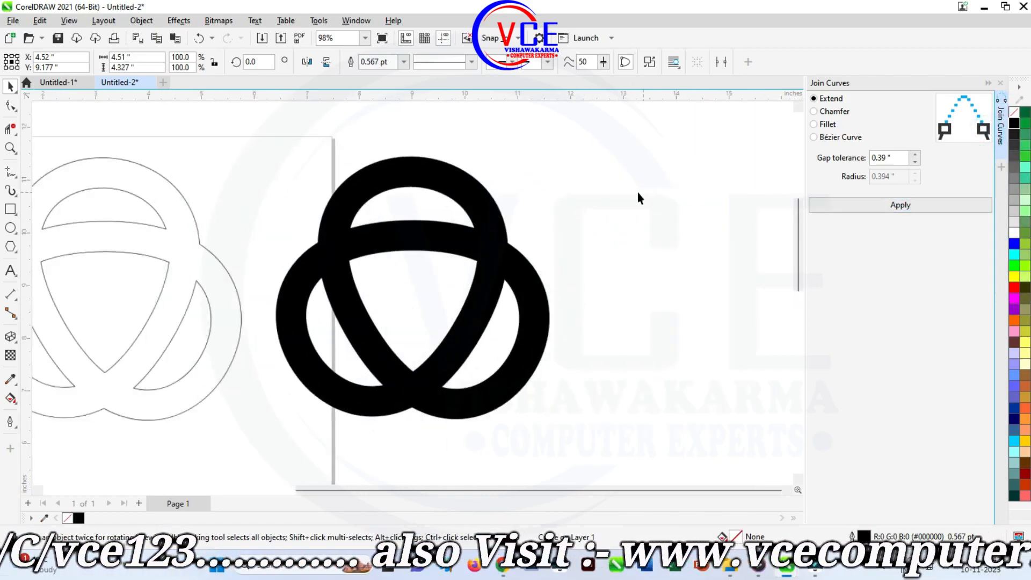
scroll(483, 146, down, 4)
scroll(452, 171, up, 1)
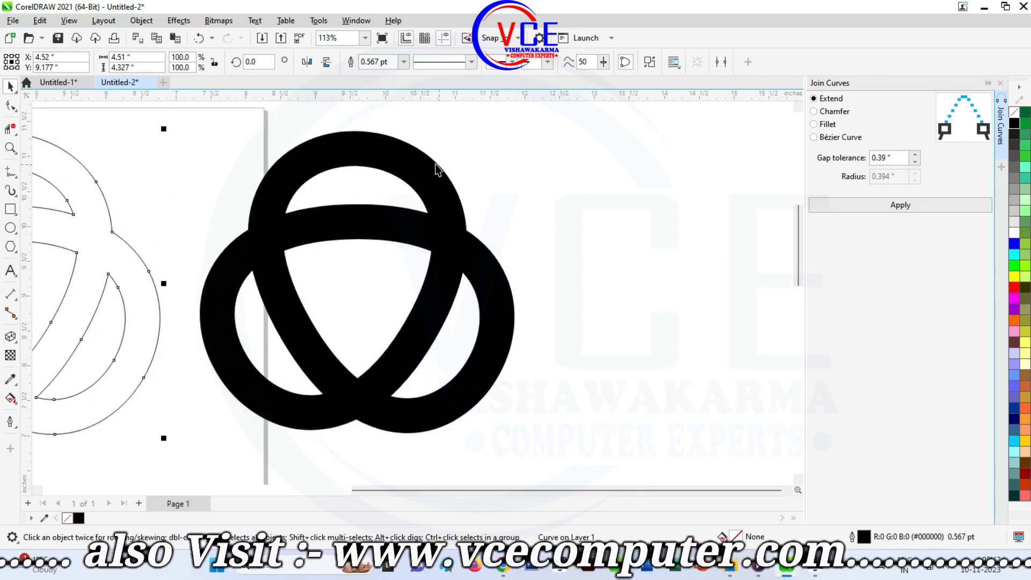
click(141, 21)
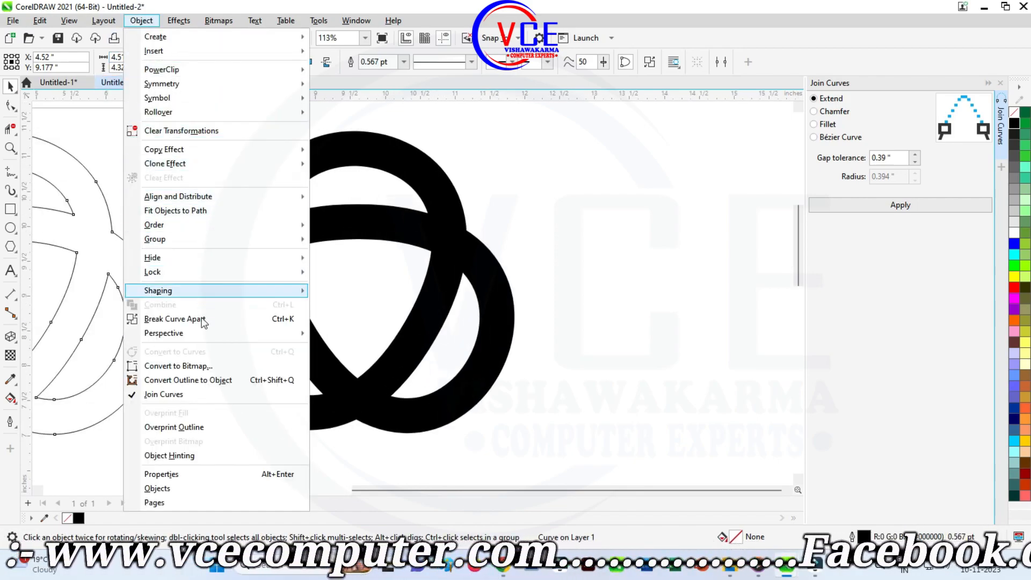
click(219, 393)
click(341, 159)
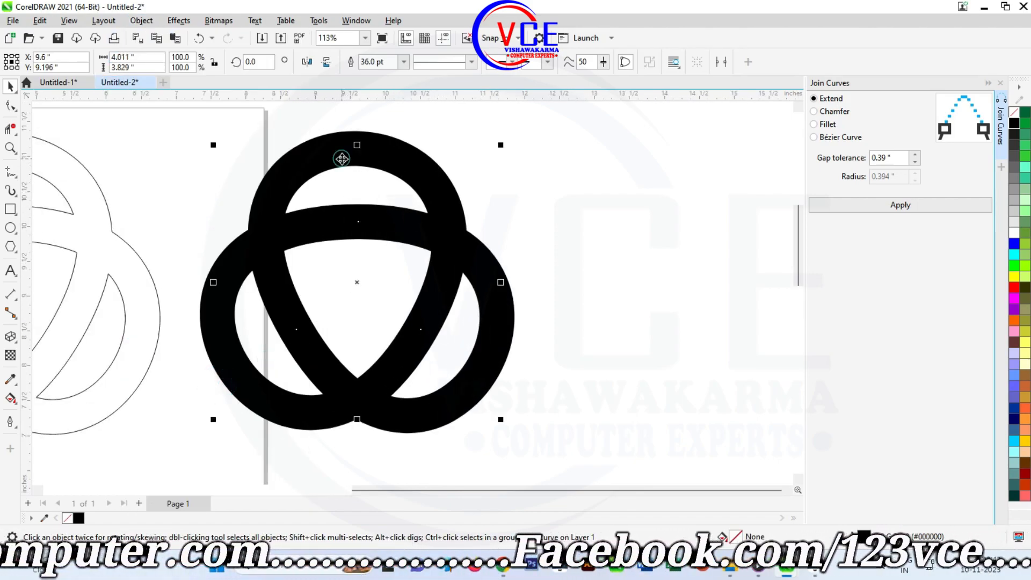
click(141, 20)
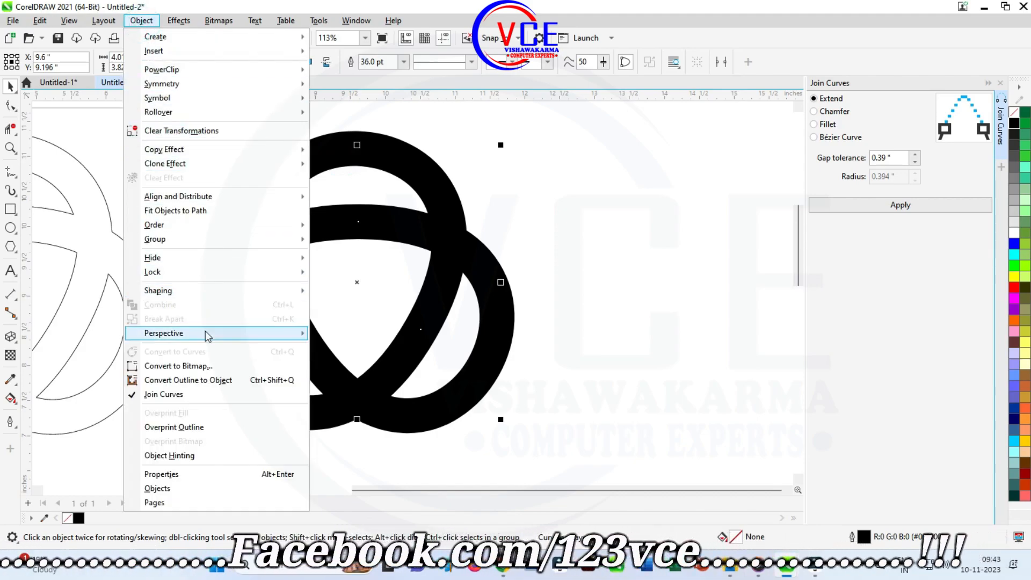
click(384, 472)
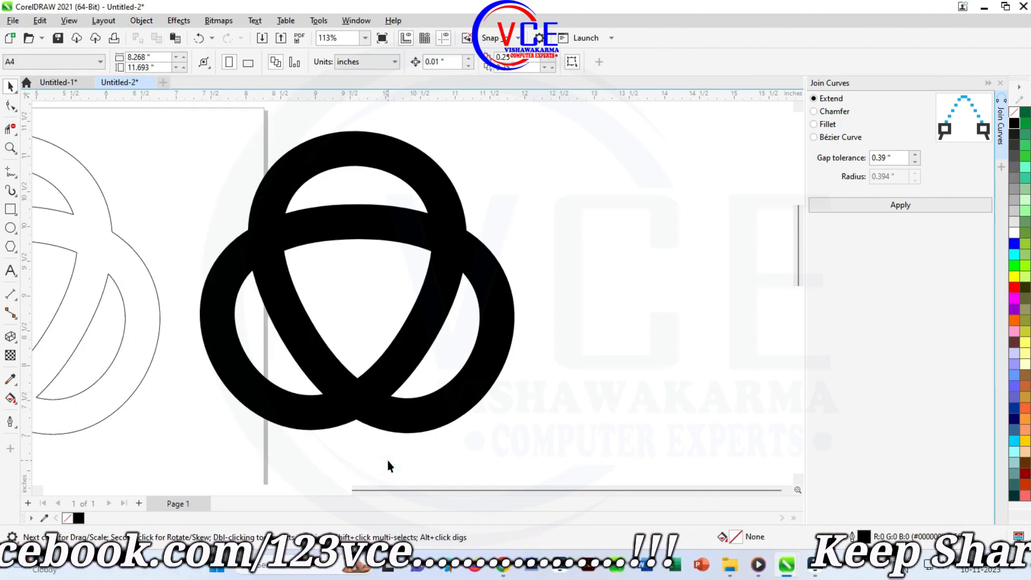
key(ctrl+z)
click(372, 214)
click(141, 21)
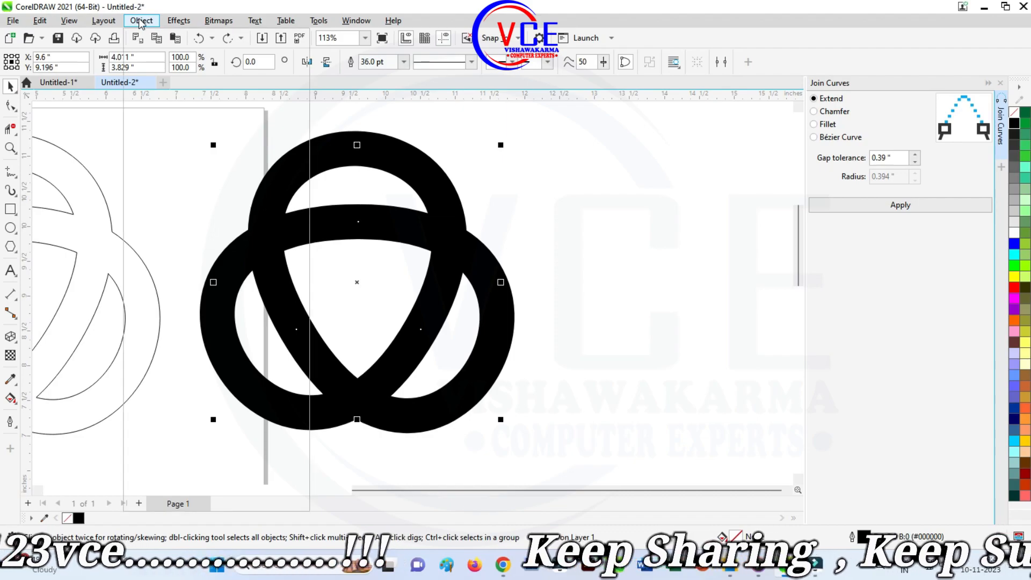
click(185, 380)
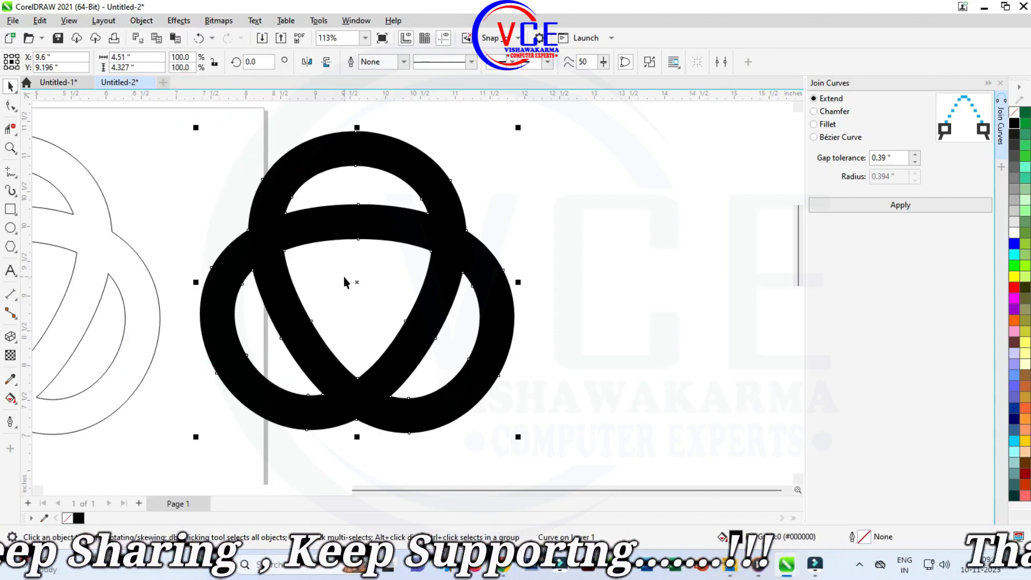
key(ctrl+z)
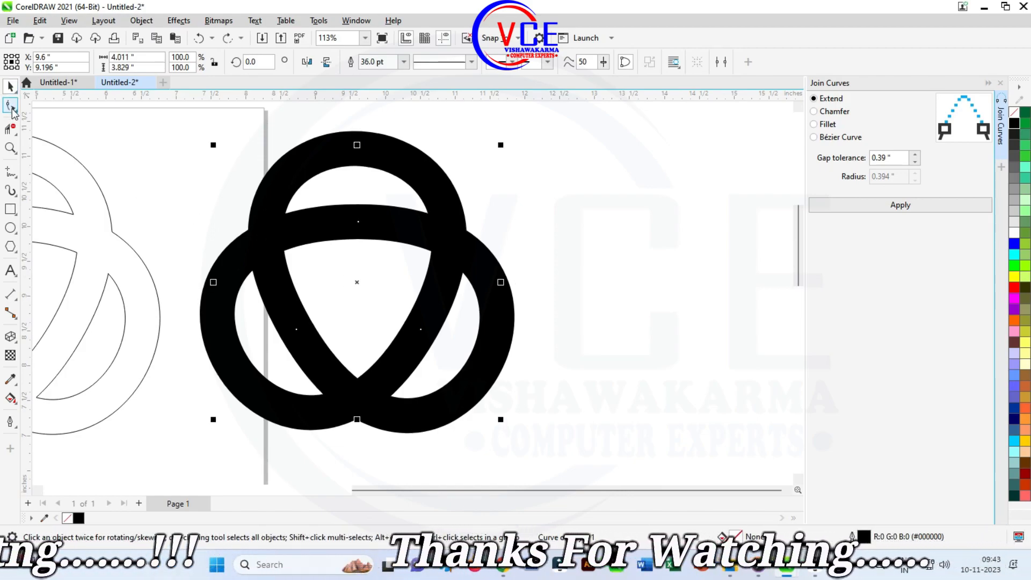
Break the solid knot's curve at its upper-middle node and delete nodes until only the upper horseshoe arc remains.
click(11, 106)
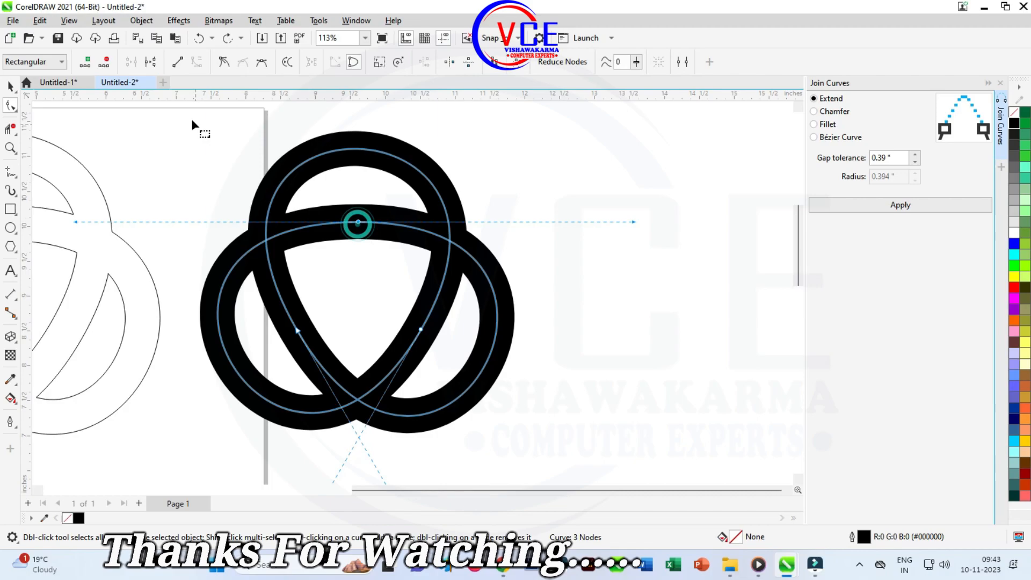
click(154, 66)
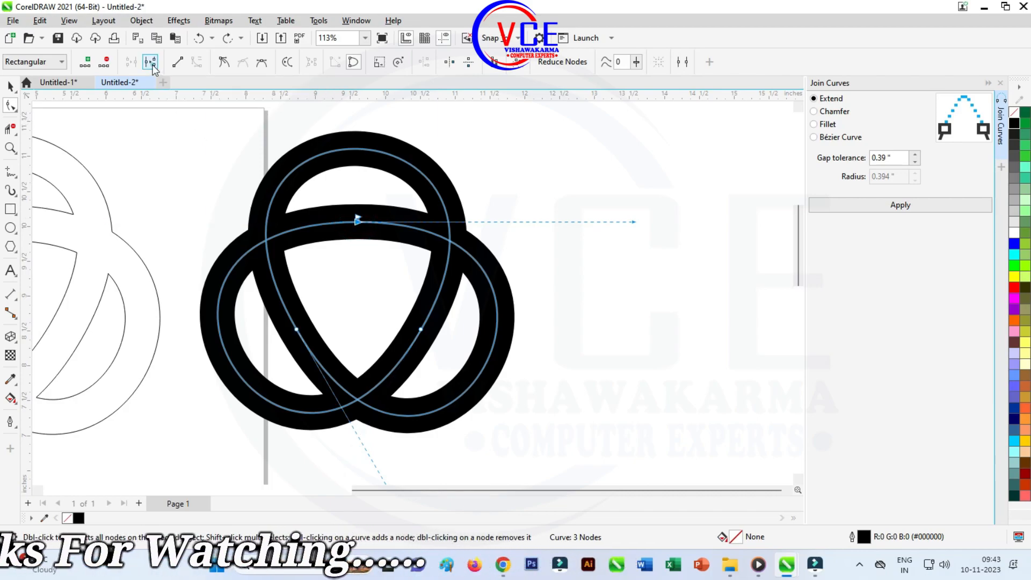
click(359, 222)
key(Delete)
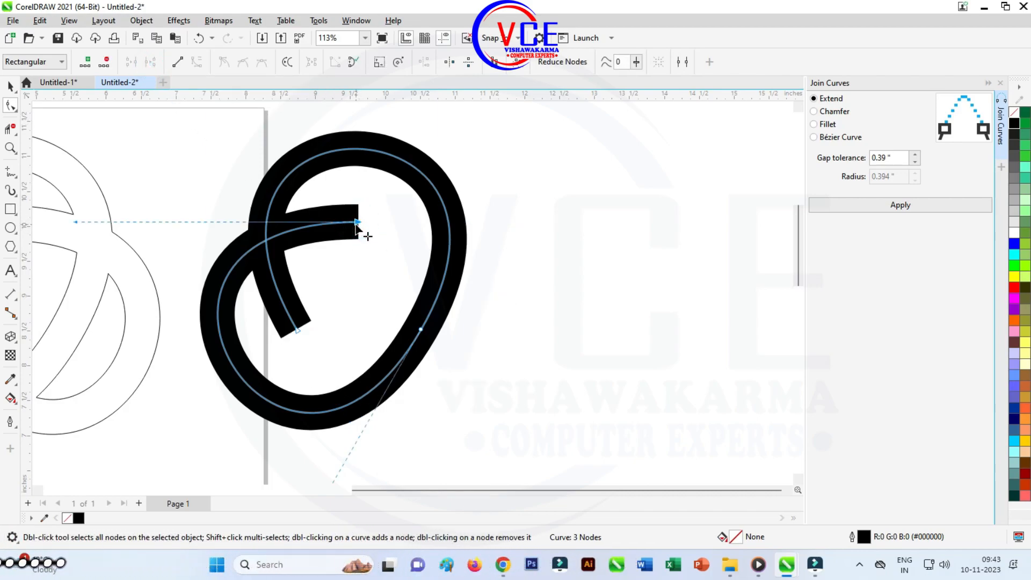
key(Delete)
scroll(355, 223, down, 2)
scroll(361, 206, up, 1)
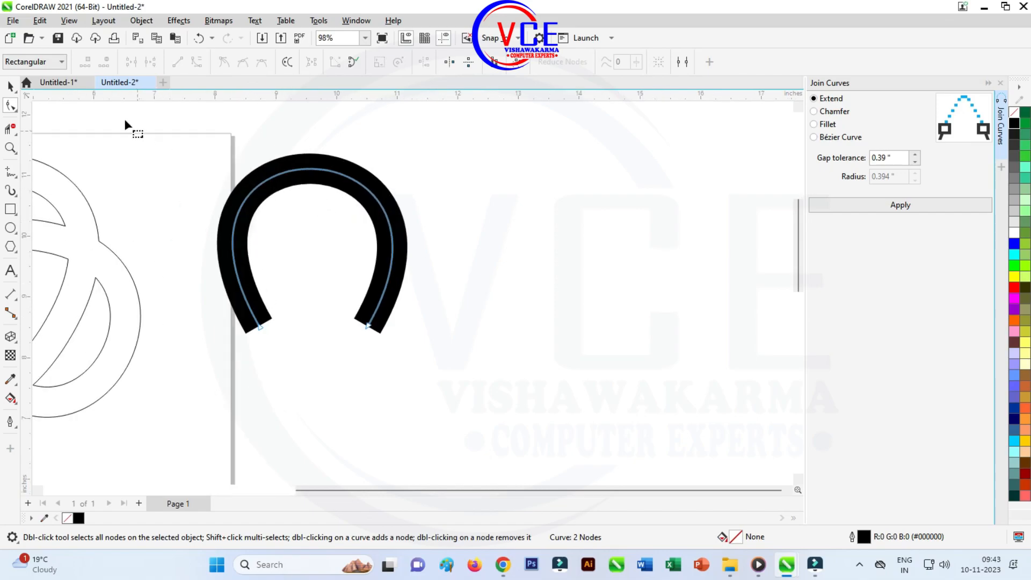
Convert the remaining arc's 36 pt outline to an object and fill it blue.
click(10, 86)
click(141, 21)
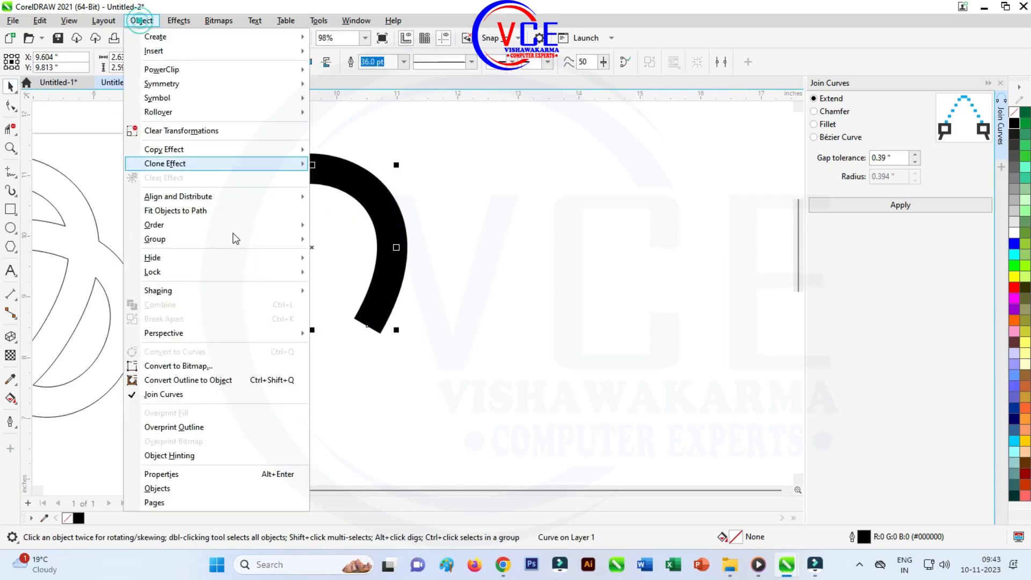
click(246, 382)
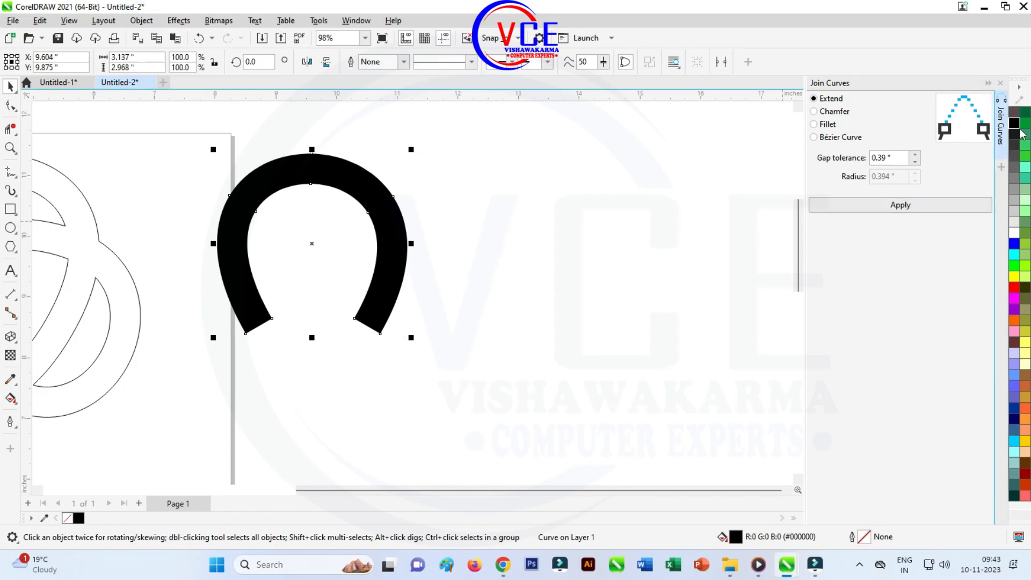
click(1014, 244)
Move the blue arc onto the outlined knot and nudge it to line up with the knot's upper loop.
scroll(510, 174, down, 3)
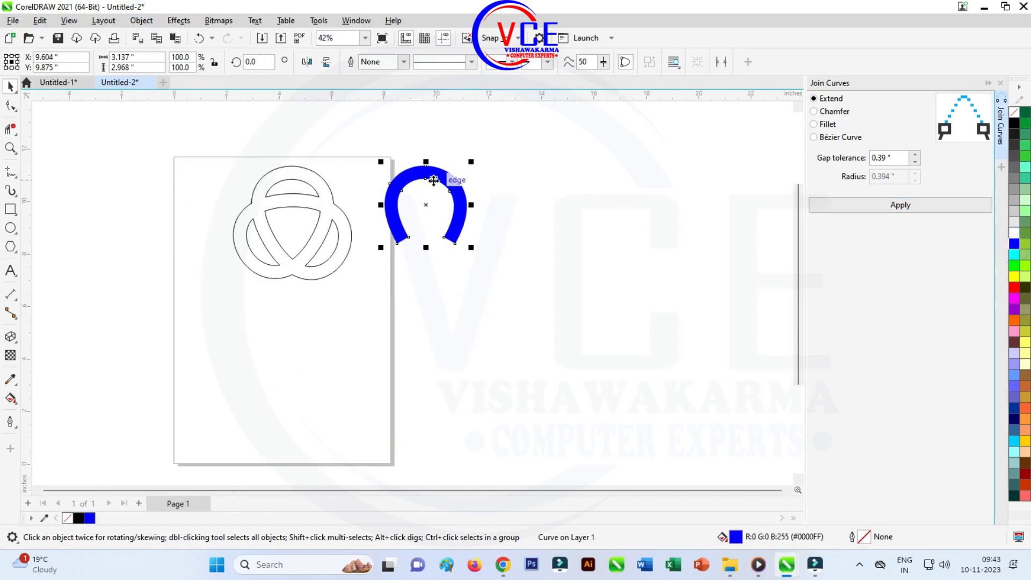
drag(433, 178, 263, 176)
scroll(301, 181, up, 4)
key(Right)
key(Right)
key(Right)
key(Right)
key(Up)
key(Up)
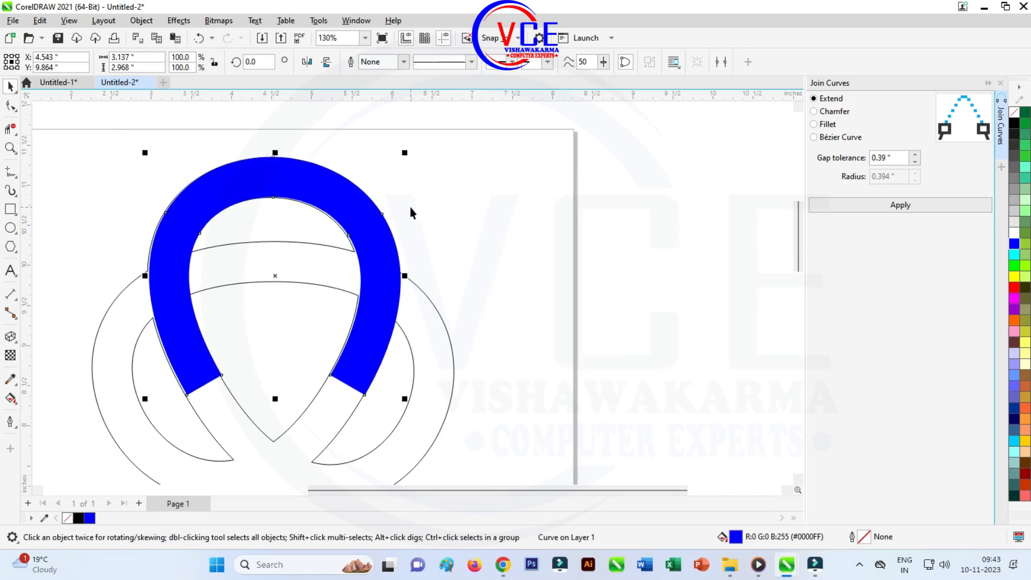
key(Left)
key(Left)
key(Left)
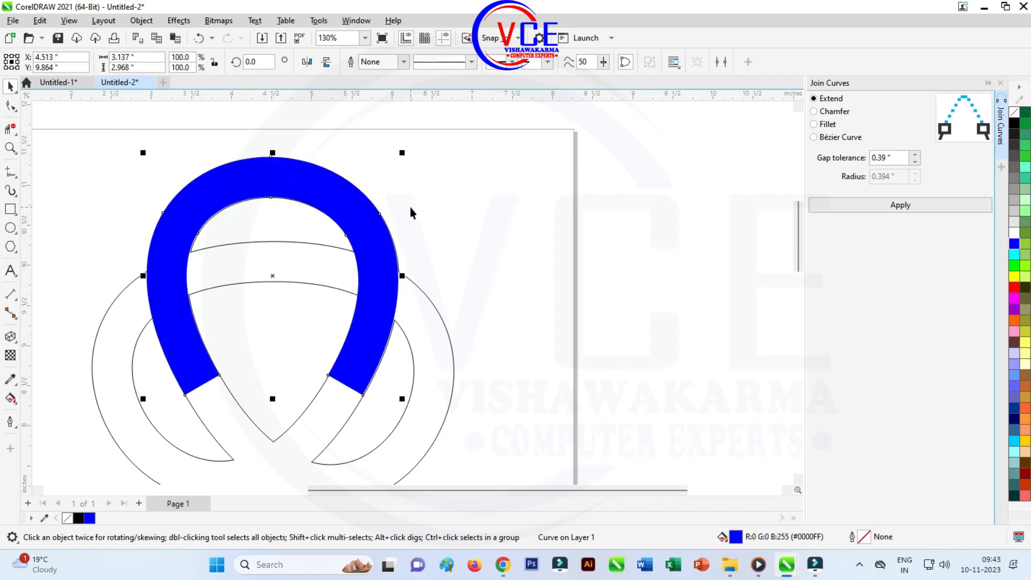
key(Right)
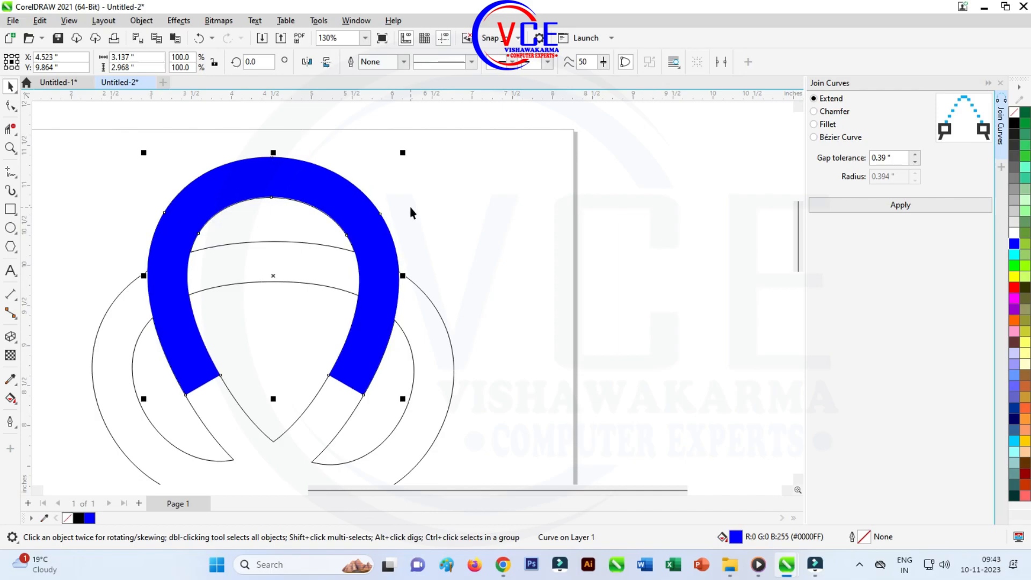
click(494, 283)
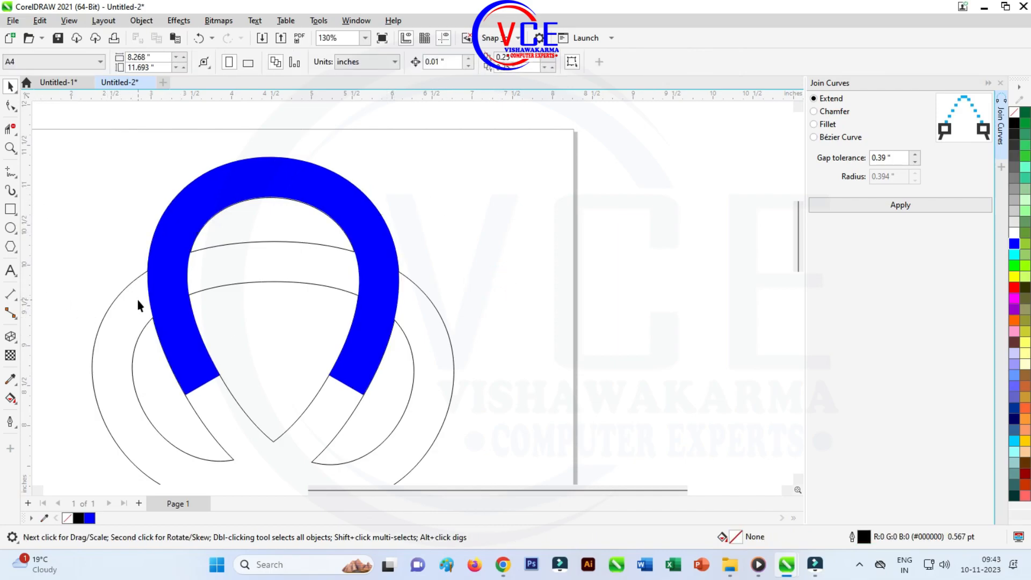
click(11, 172)
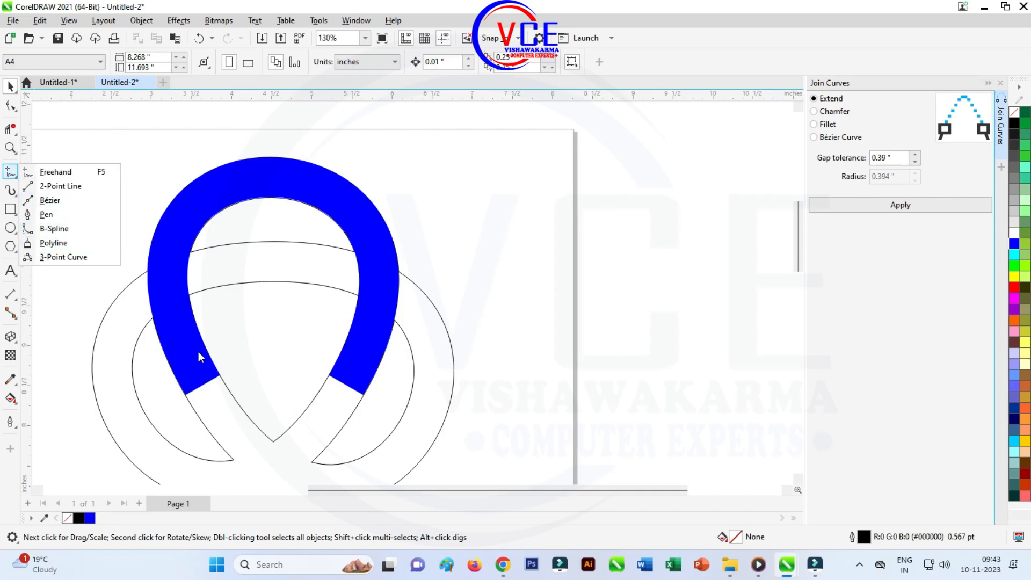
click(222, 380)
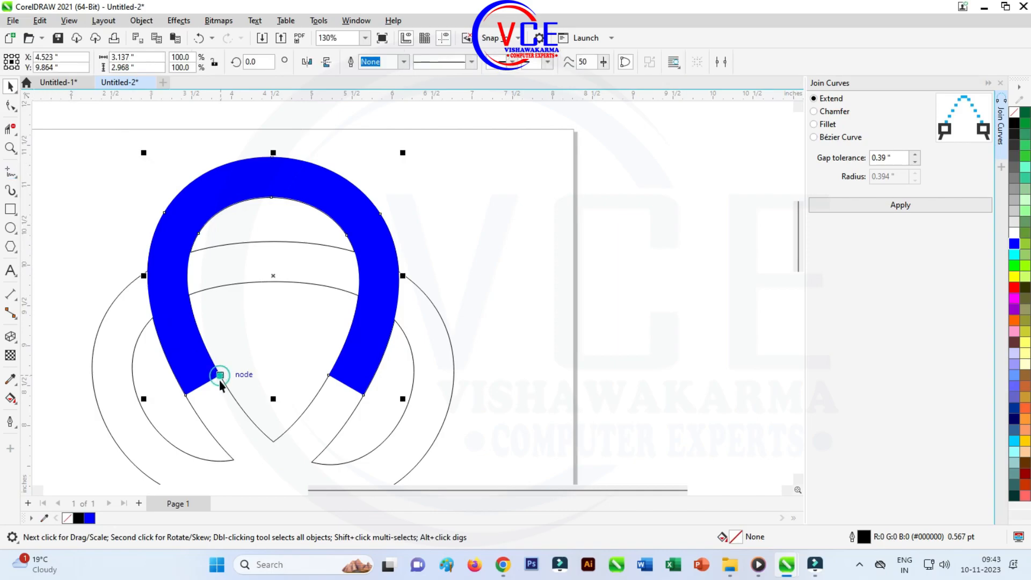
click(9, 172)
mouse_move(359, 296)
mouse_down()
mouse_move(237, 342)
mouse_move(231, 364)
mouse_up()
key(ctrl+z)
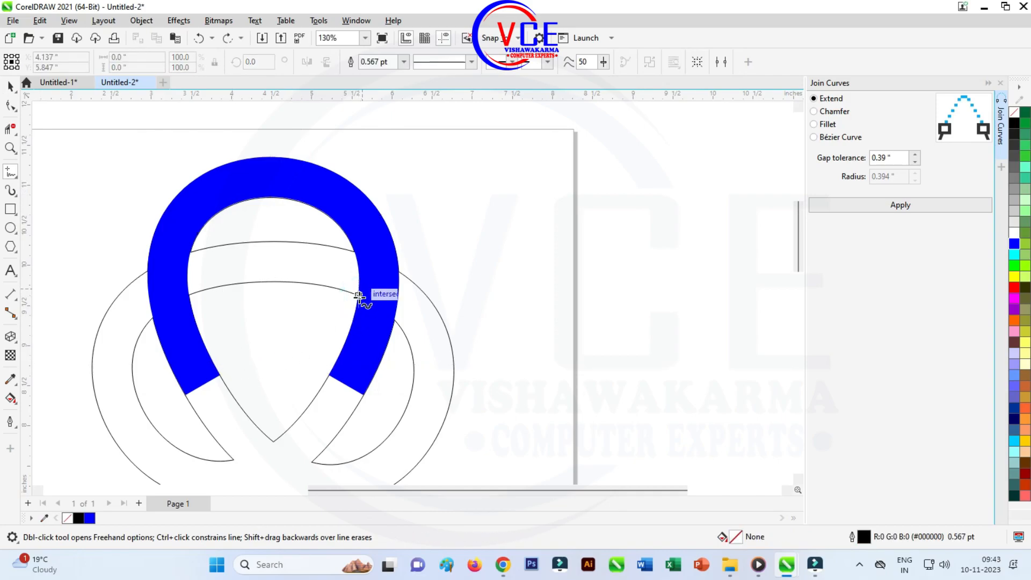
Draw two crossing straight lines from the upper corners of the knot's central triangle to the blue arc's opposite inner end nodes.
click(360, 296)
click(220, 374)
click(189, 294)
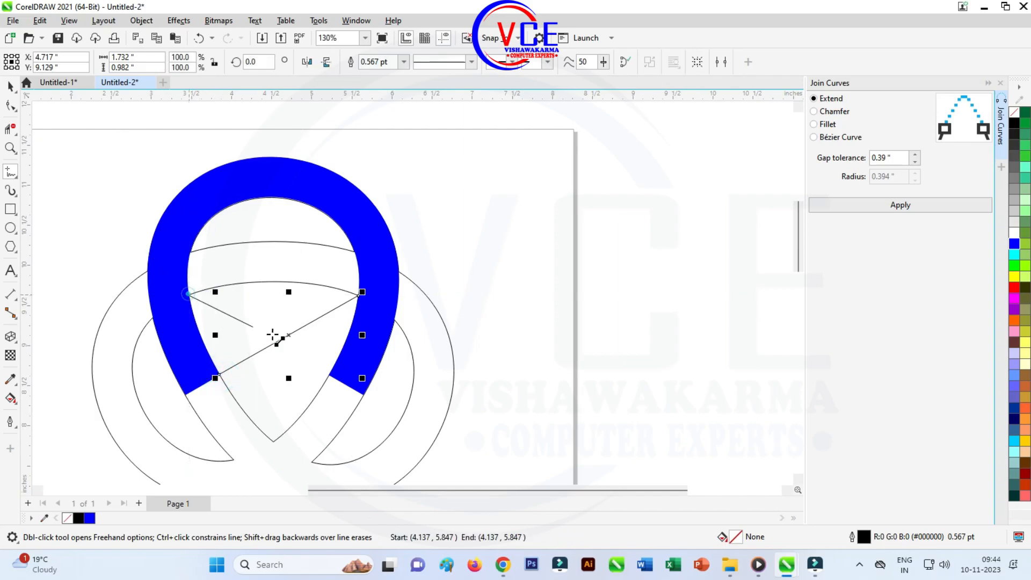
click(330, 371)
click(327, 374)
key(space)
Set the blue arc's rotation centre at the guide lines' crossing and make two rotated copies at 120° intervals.
click(292, 174)
click(293, 174)
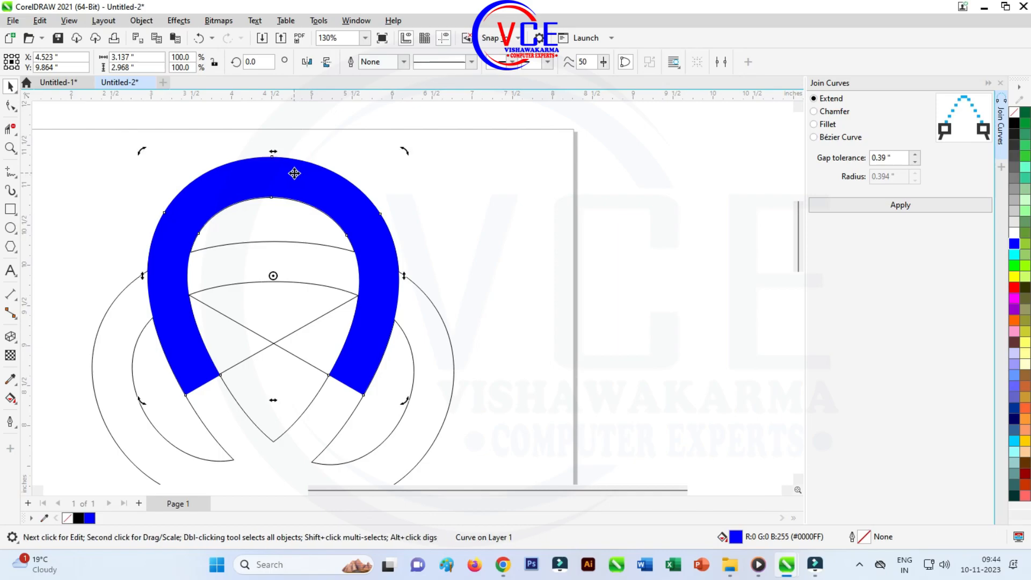
drag(274, 276, 273, 343)
drag(406, 153, 144, 326)
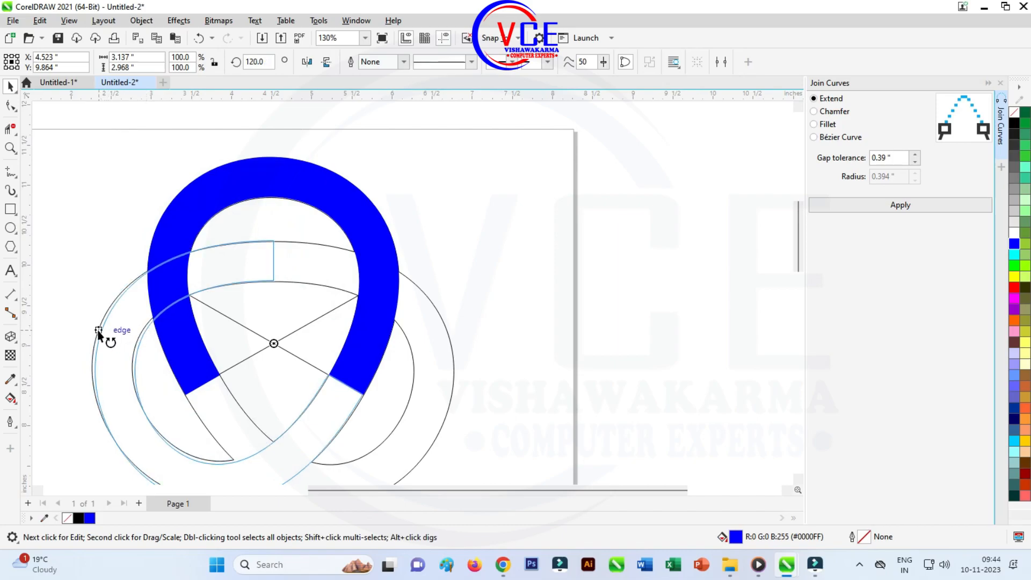
drag(99, 333, 97, 336)
key(ctrl+r)
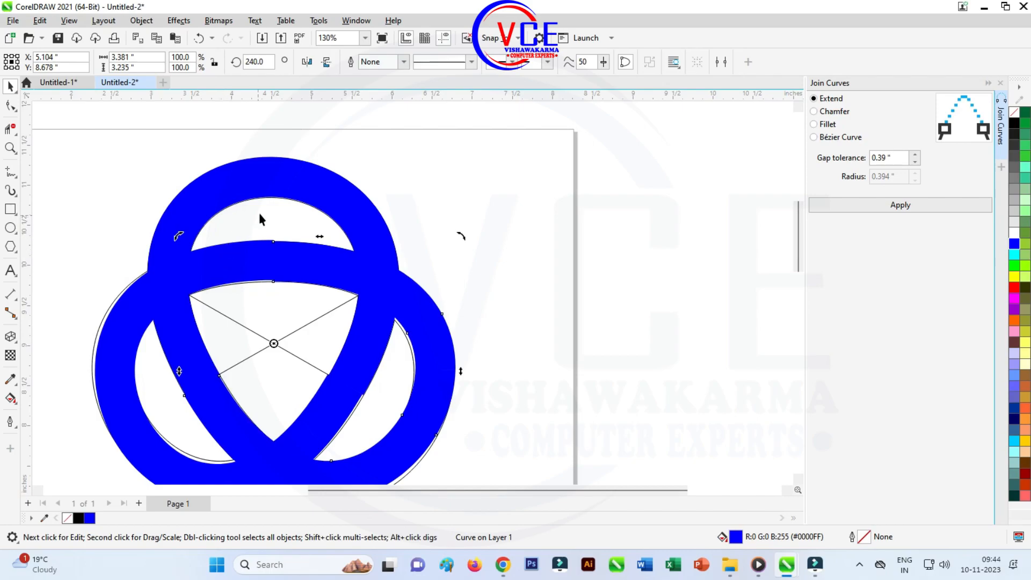
Delete the two crossing guide lines and the thin outlined knot behind the blue pieces.
scroll(268, 226, down, 2)
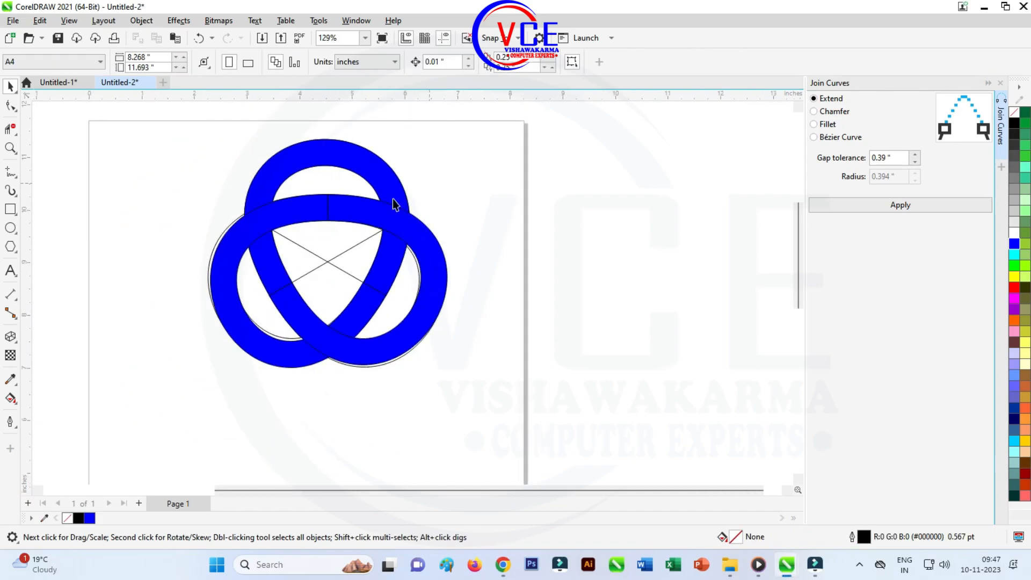
click(314, 285)
key(Delete)
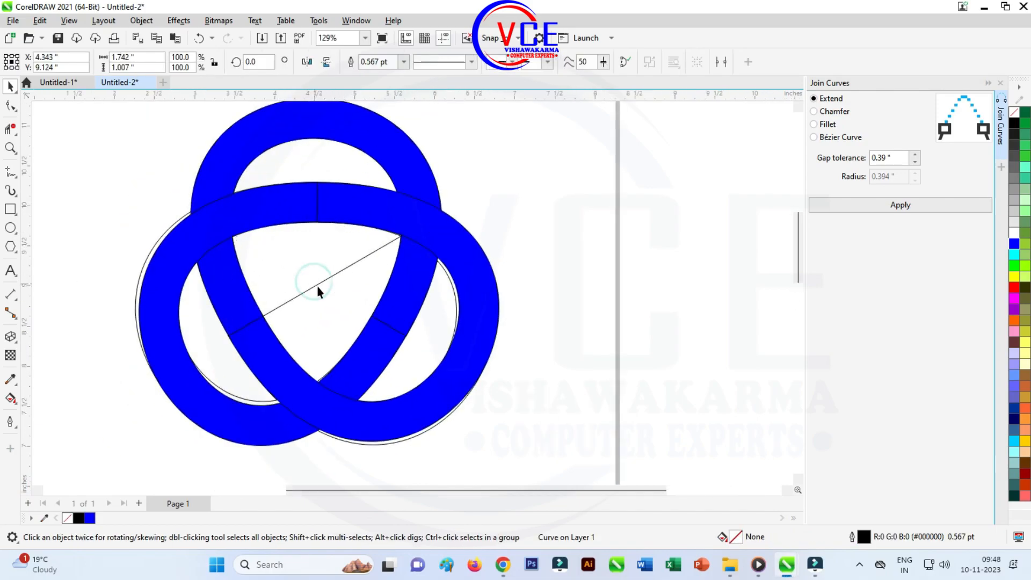
click(322, 283)
key(Delete)
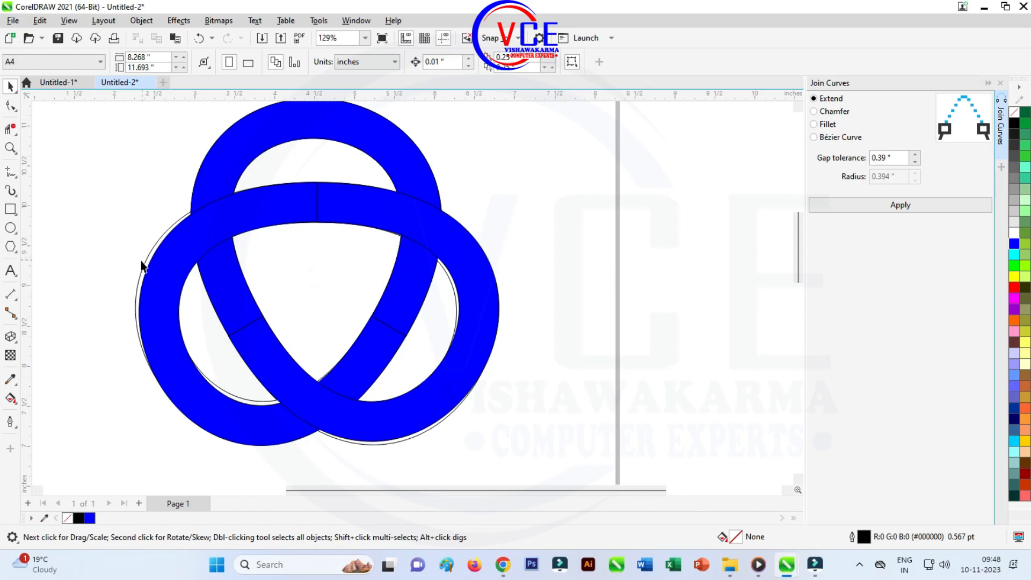
click(142, 268)
key(Delete)
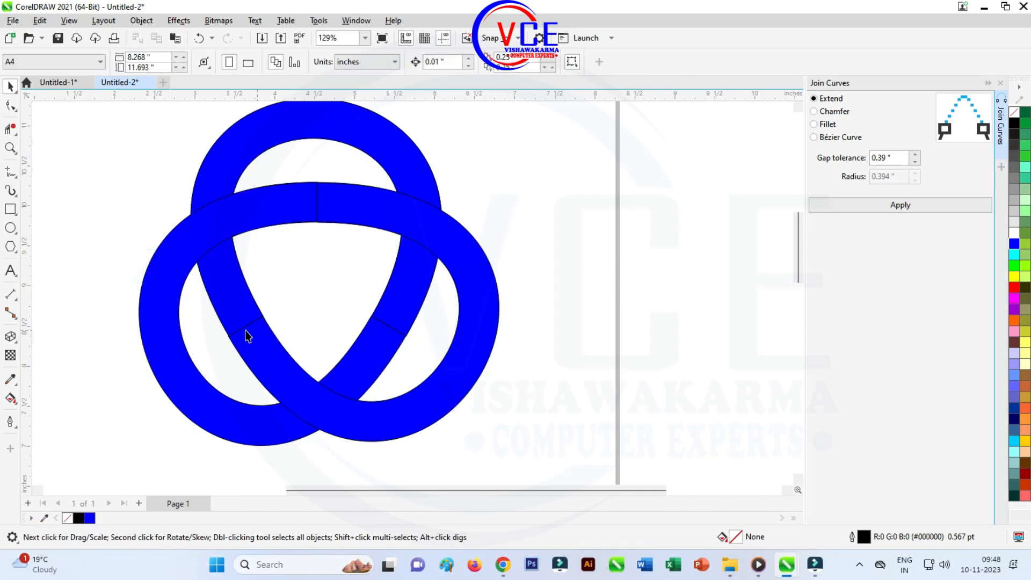
Select all three blue arc pieces and remove their fill, keeping only the outlines.
scroll(351, 269, down, 1)
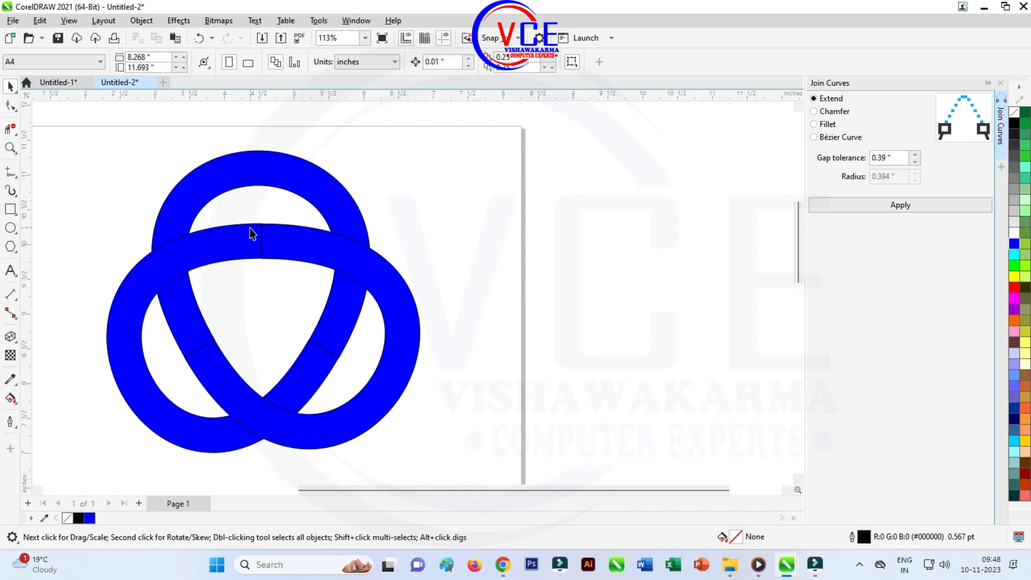
scroll(250, 228, down, 1)
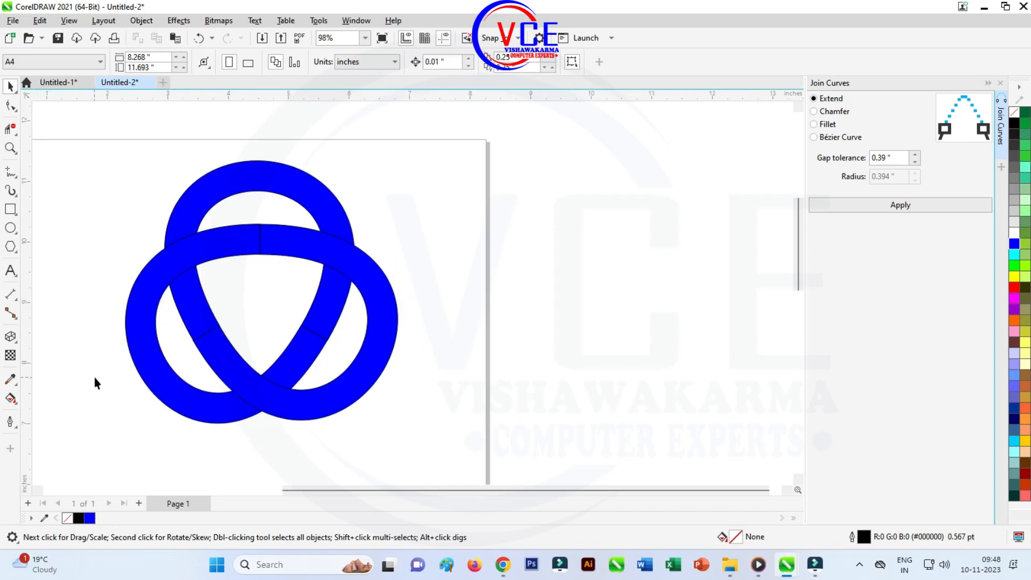
scroll(181, 301, down, 1)
drag(78, 121, 486, 424)
click(1015, 113)
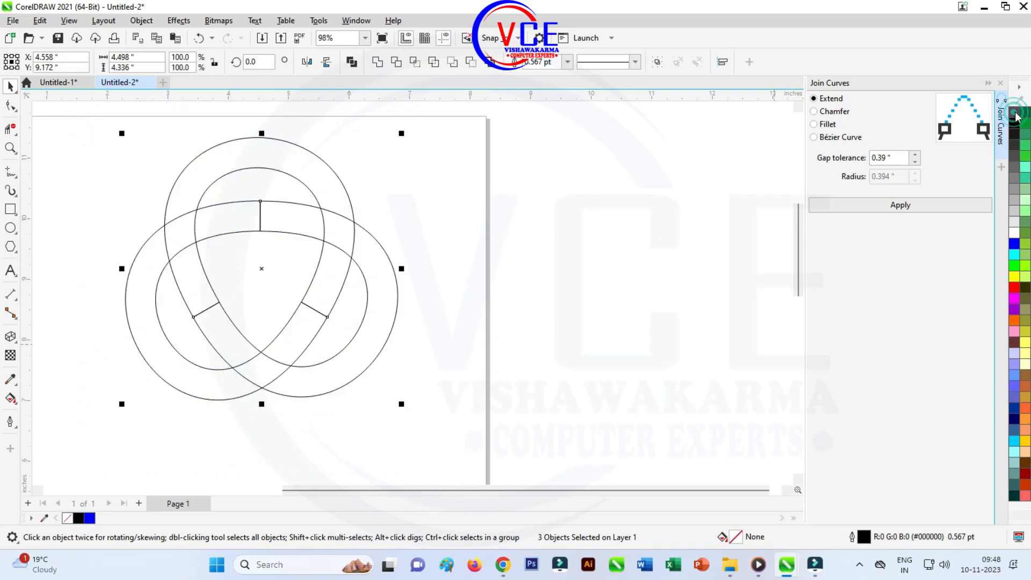
Delete the three joint lines and the hidden segments at each crossing with Virtual Segment Delete, making the strands weave over and under.
click(11, 130)
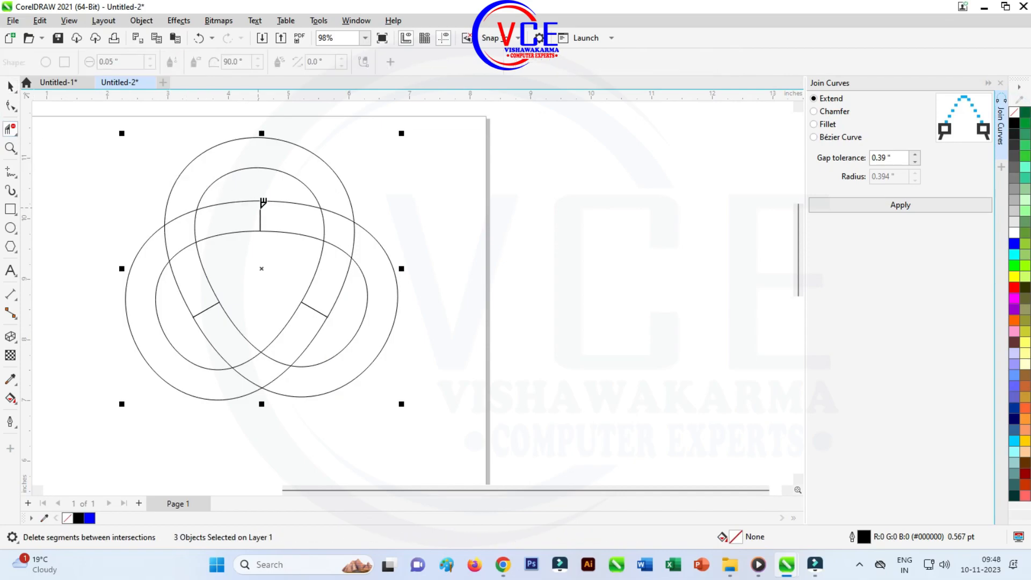
click(262, 210)
click(317, 303)
click(208, 301)
click(357, 237)
click(323, 225)
click(276, 354)
click(247, 376)
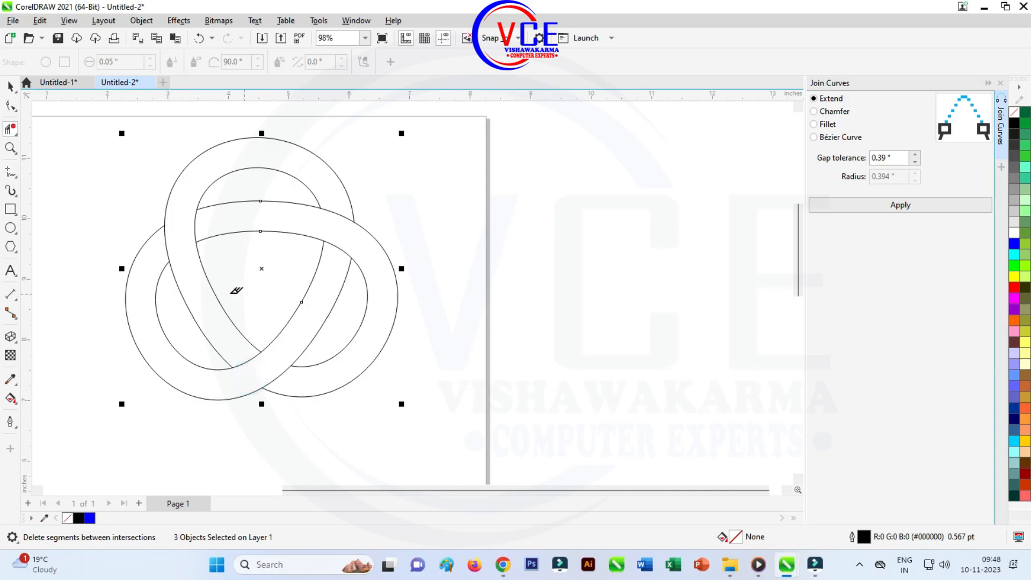
Smart Fill the upper strand with magenta #F700FF and a 0.567 pt black outline.
click(12, 397)
click(46, 414)
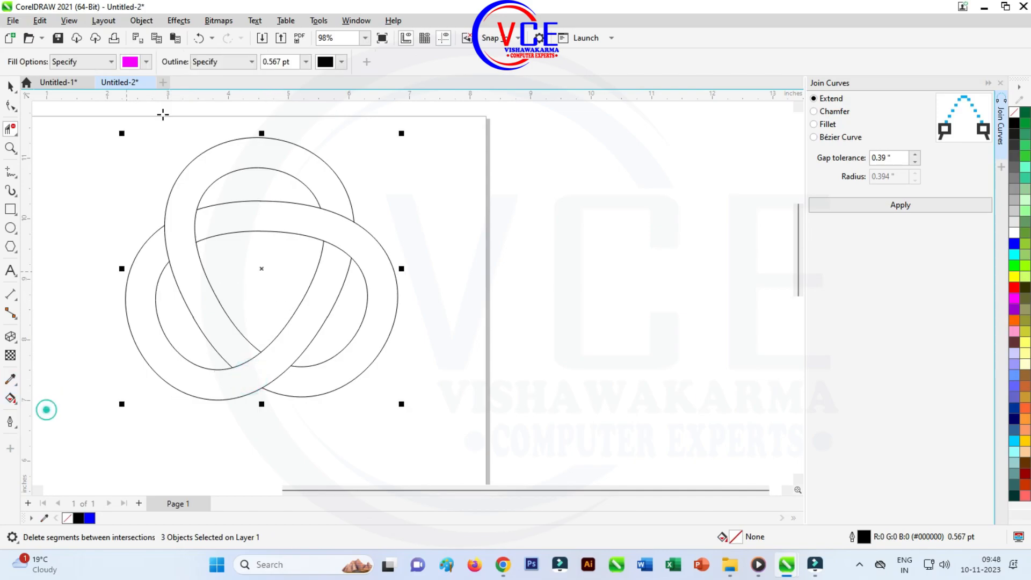
click(272, 152)
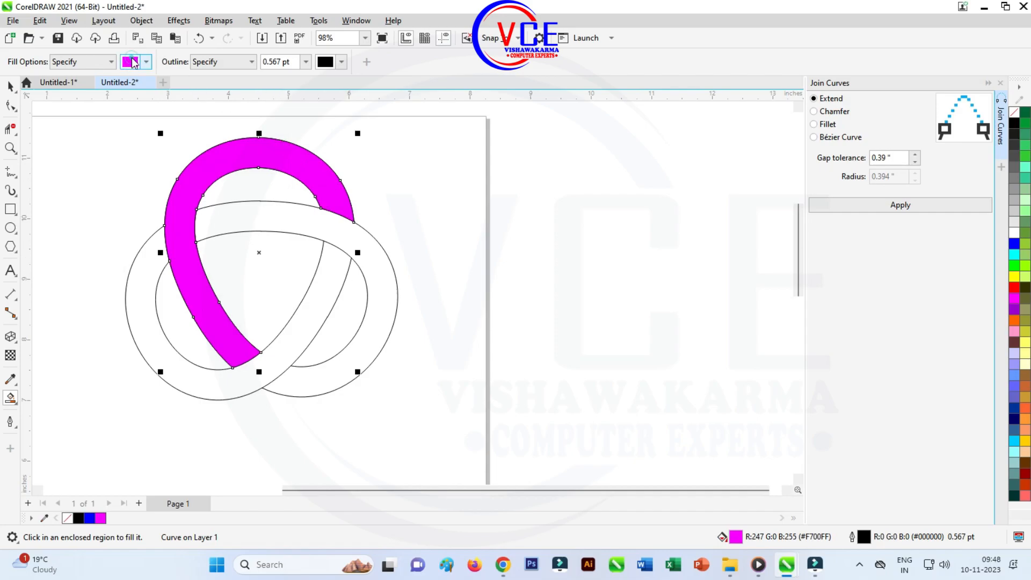
Change the Smart Fill colour to turquoise #3BFFEB and fill the lower-left strand with it.
click(130, 62)
drag(169, 219, 174, 217)
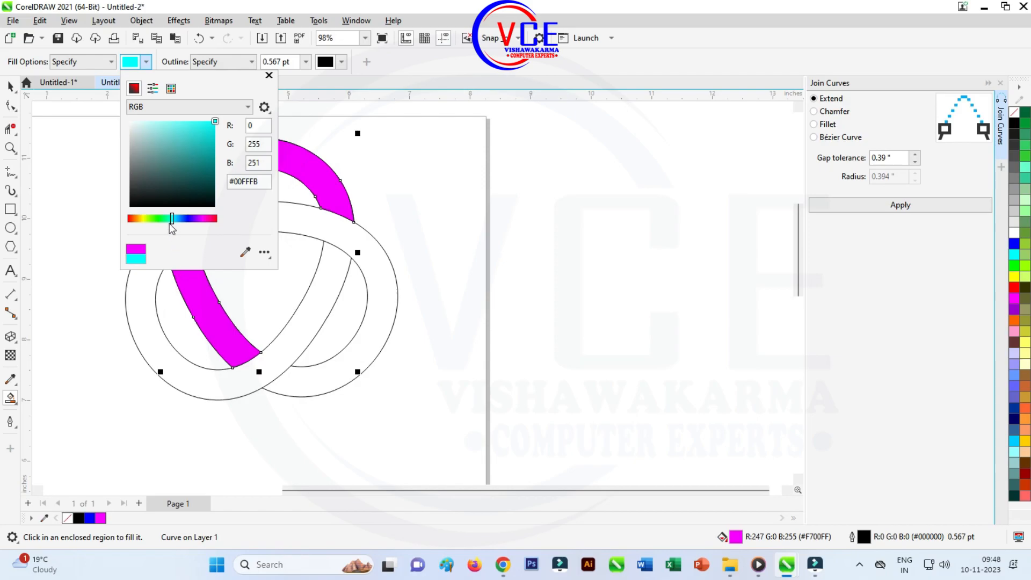
drag(167, 221, 171, 221)
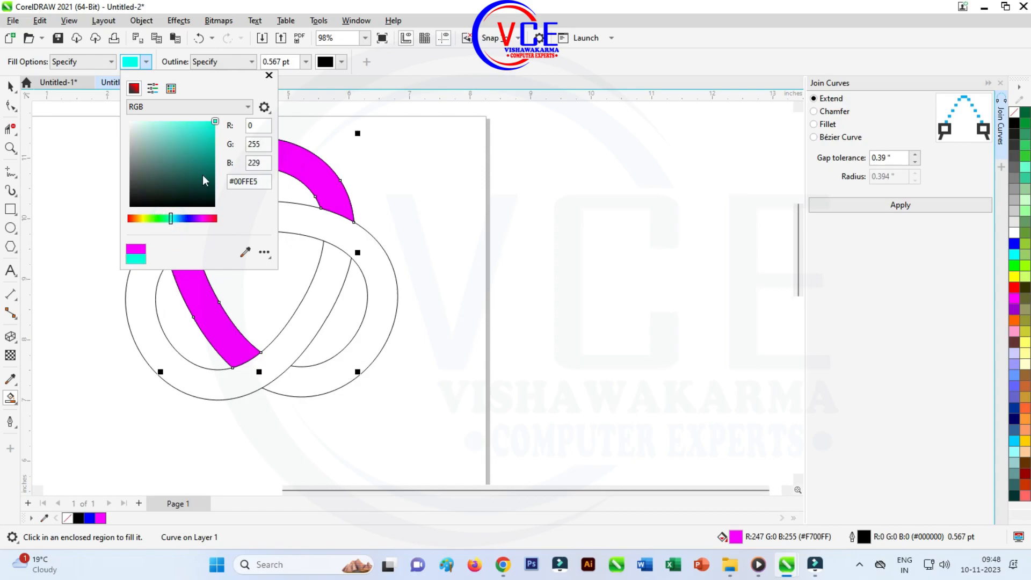
click(180, 355)
click(175, 357)
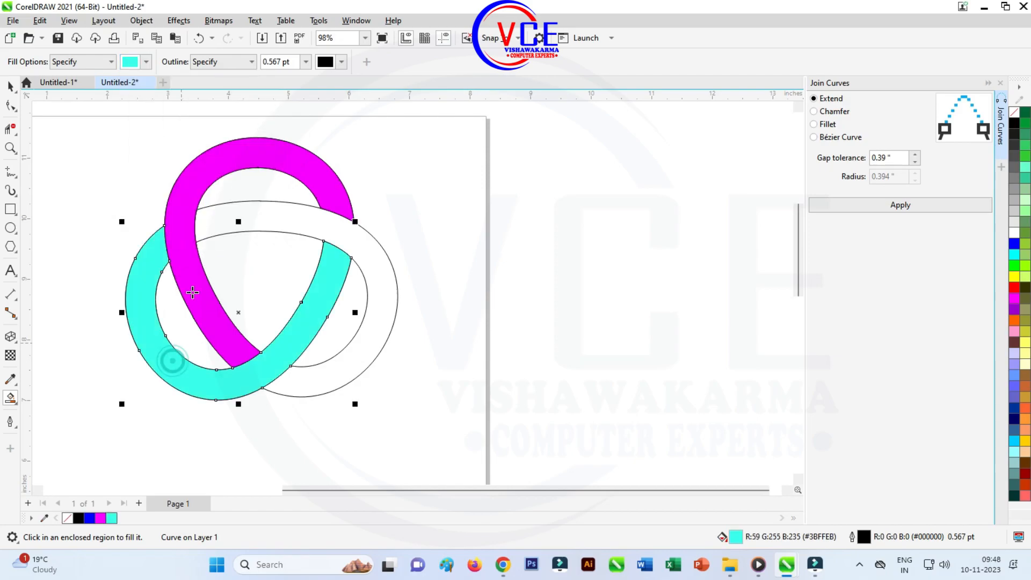
Change the Smart Fill colour to yellow #F8FF3B and fill the remaining right-hand strand with it.
click(131, 64)
drag(146, 218, 143, 218)
click(346, 321)
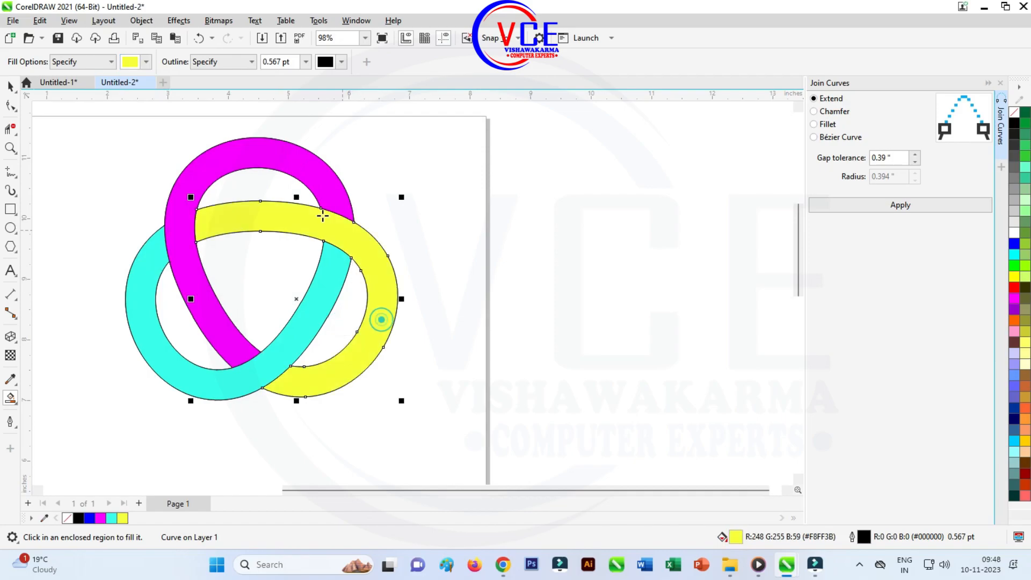
Apply the Inner Edge shadow preset to the magenta strand.
scroll(290, 168, up, 1)
click(10, 88)
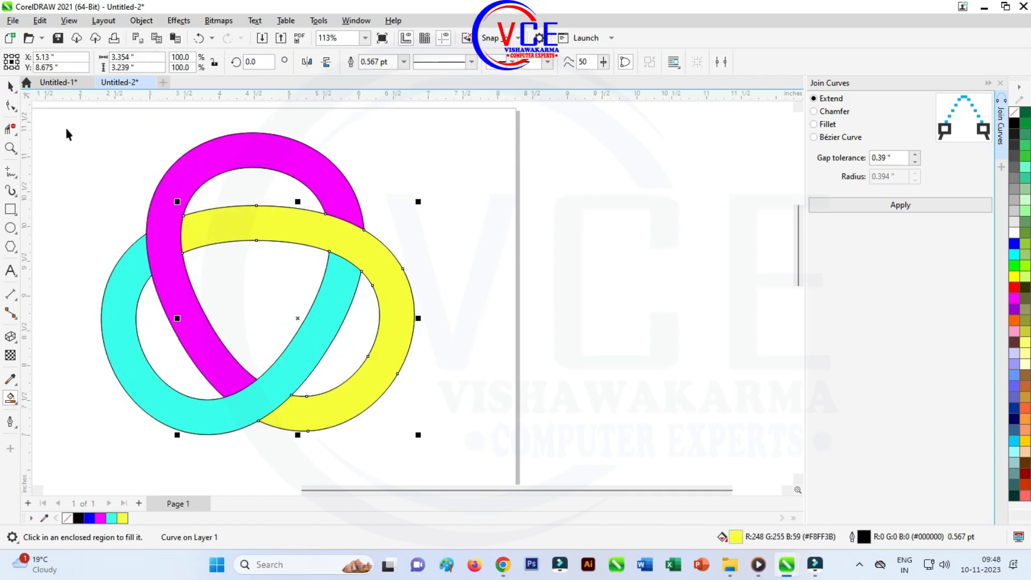
click(292, 156)
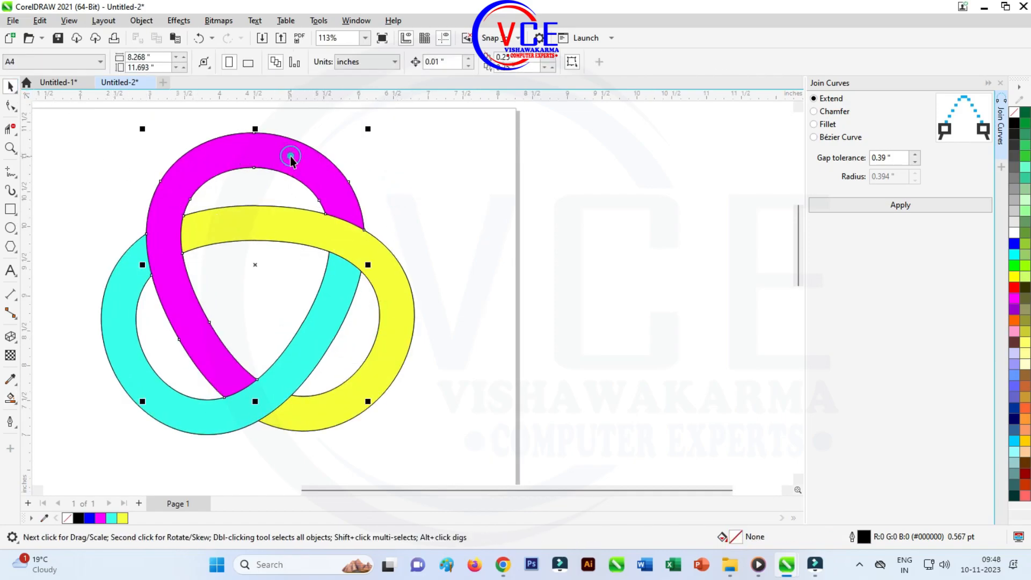
click(12, 338)
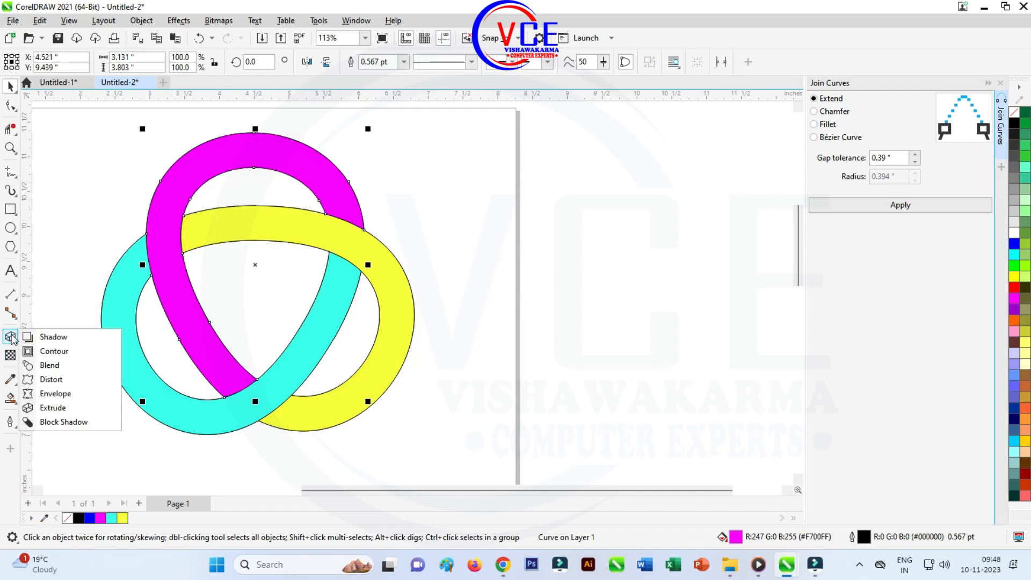
click(53, 337)
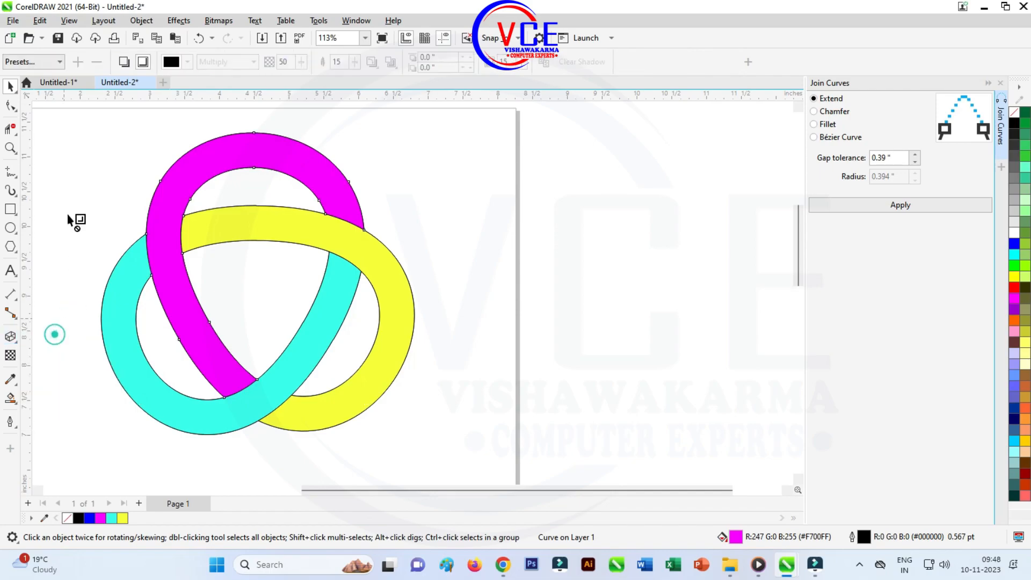
click(49, 61)
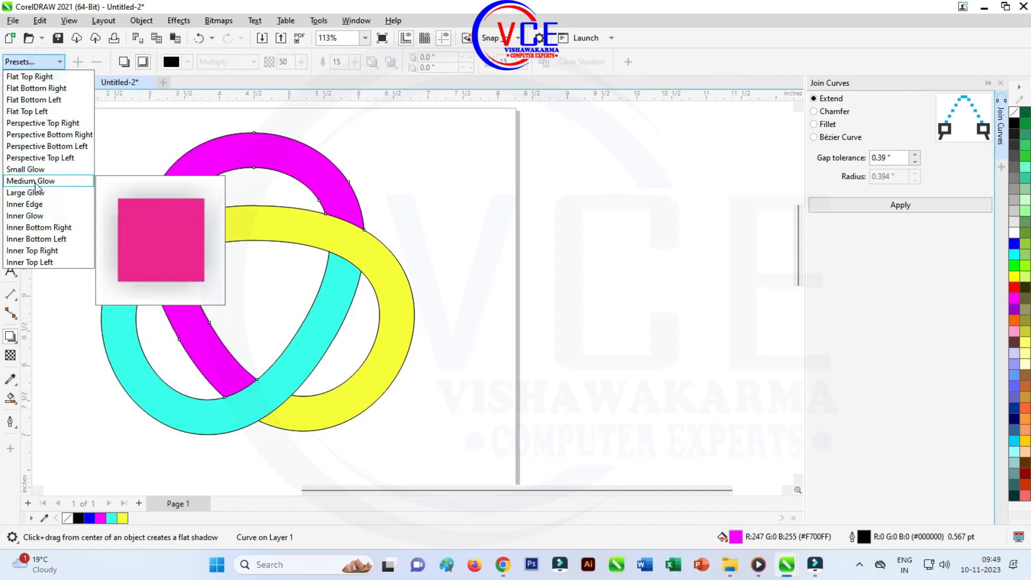
click(31, 206)
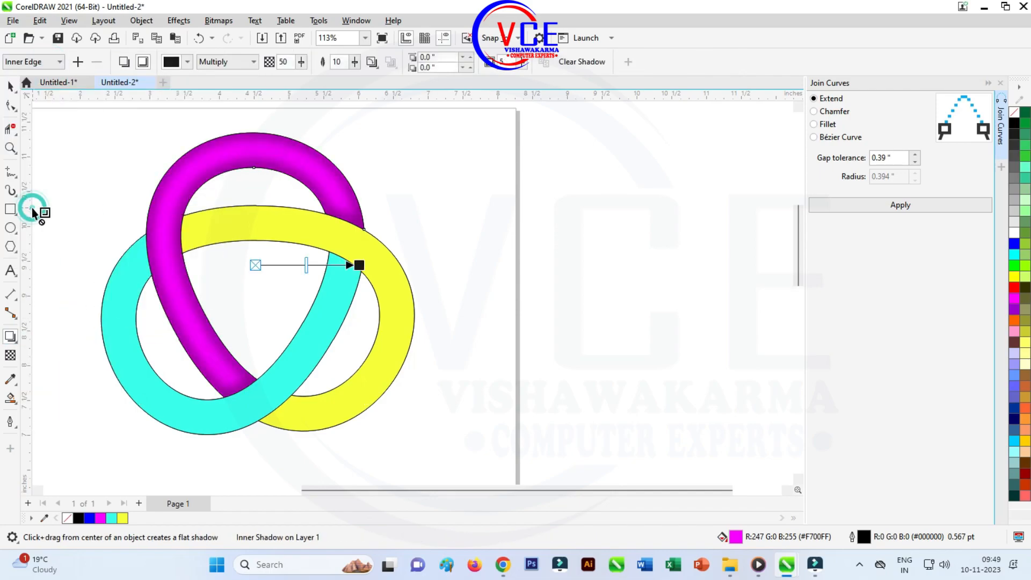
Try the Inner Glow shadow preset on the yellow strand, and replace it with Inner Edge.
click(394, 313)
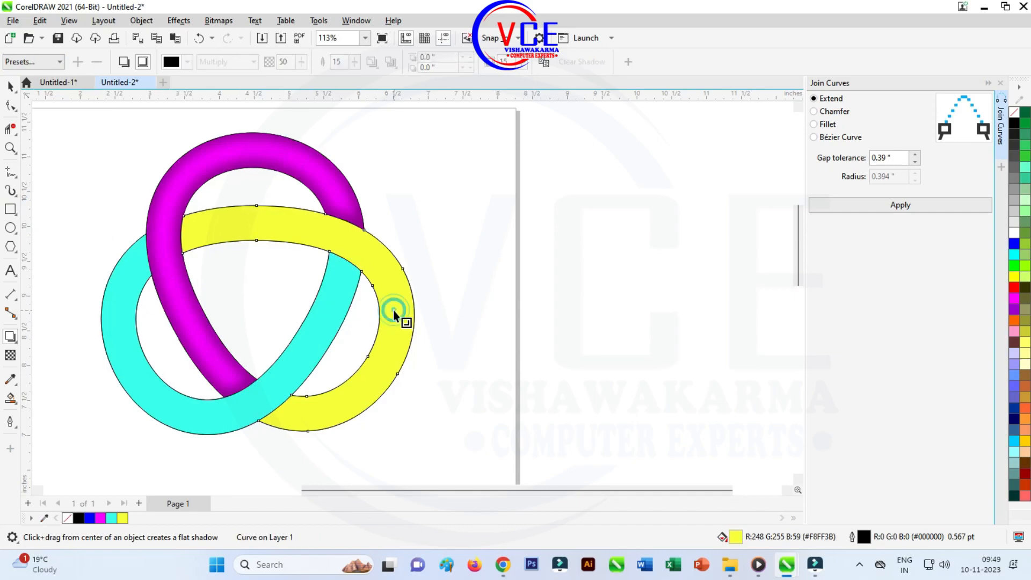
click(15, 343)
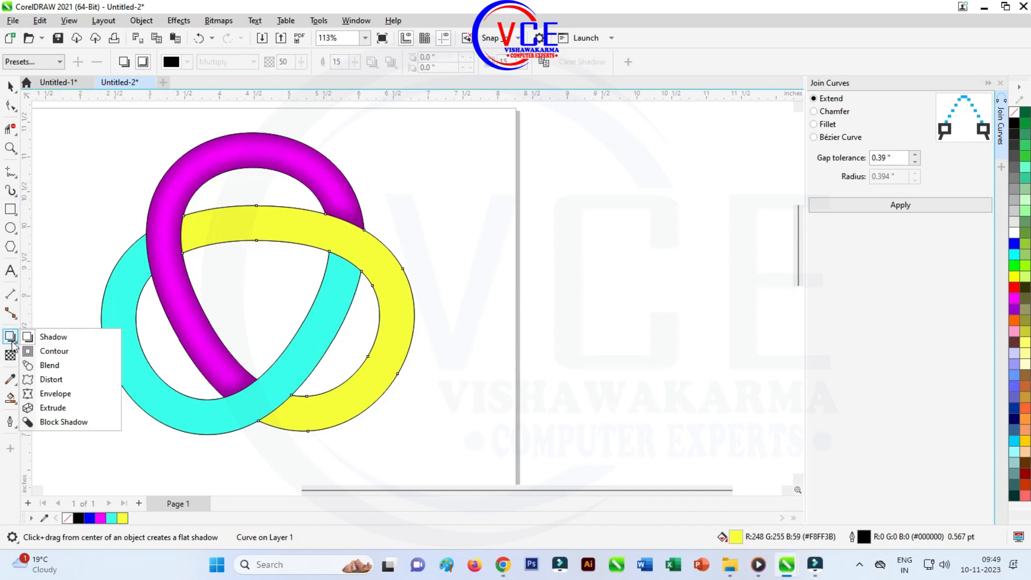
click(58, 335)
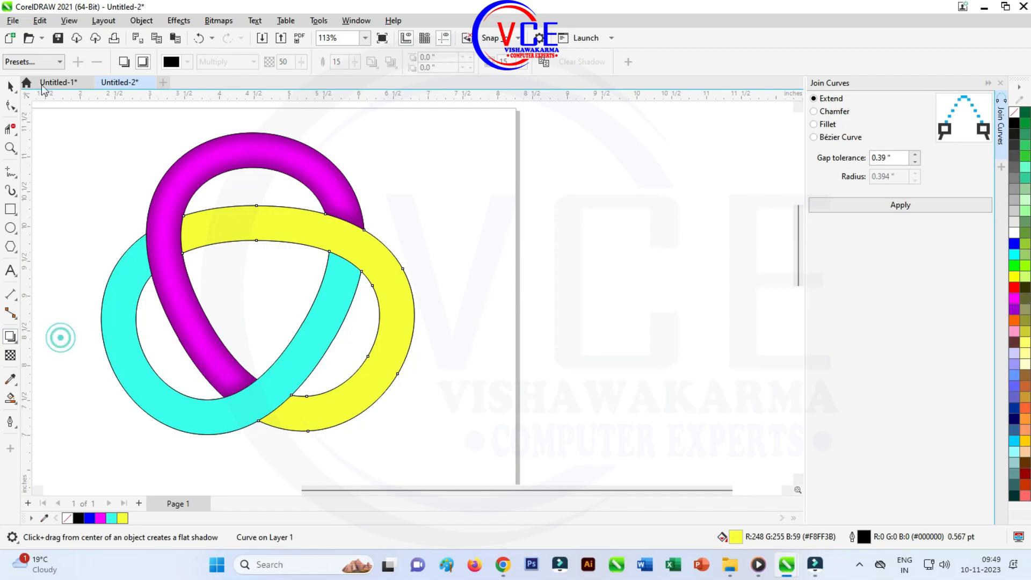
click(33, 62)
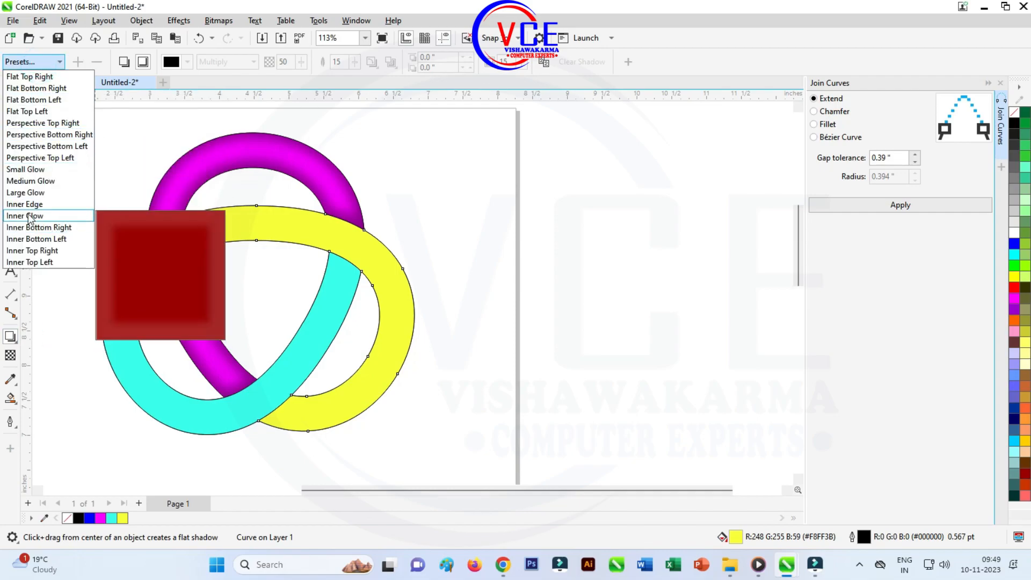
click(28, 215)
click(33, 62)
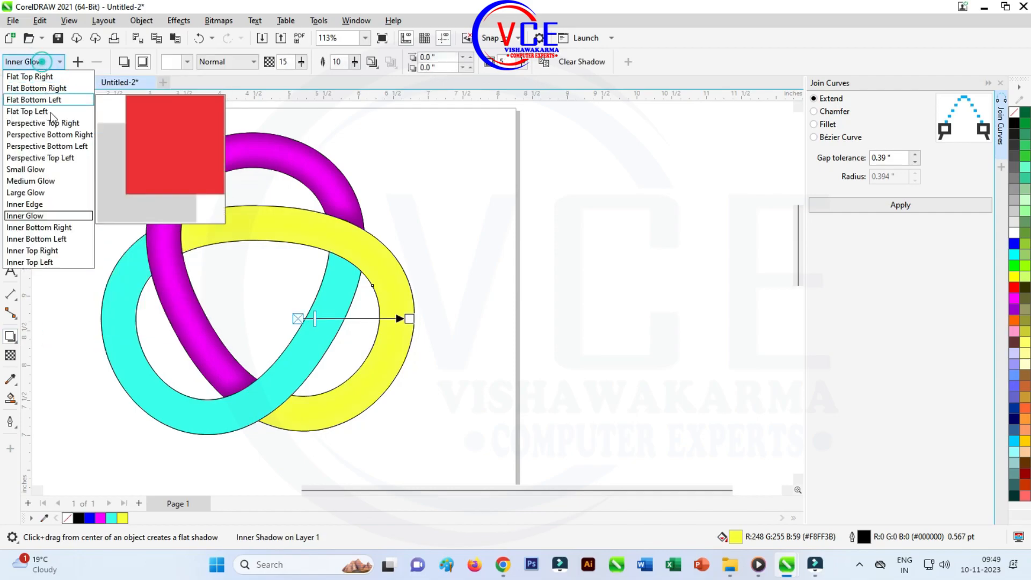
click(32, 203)
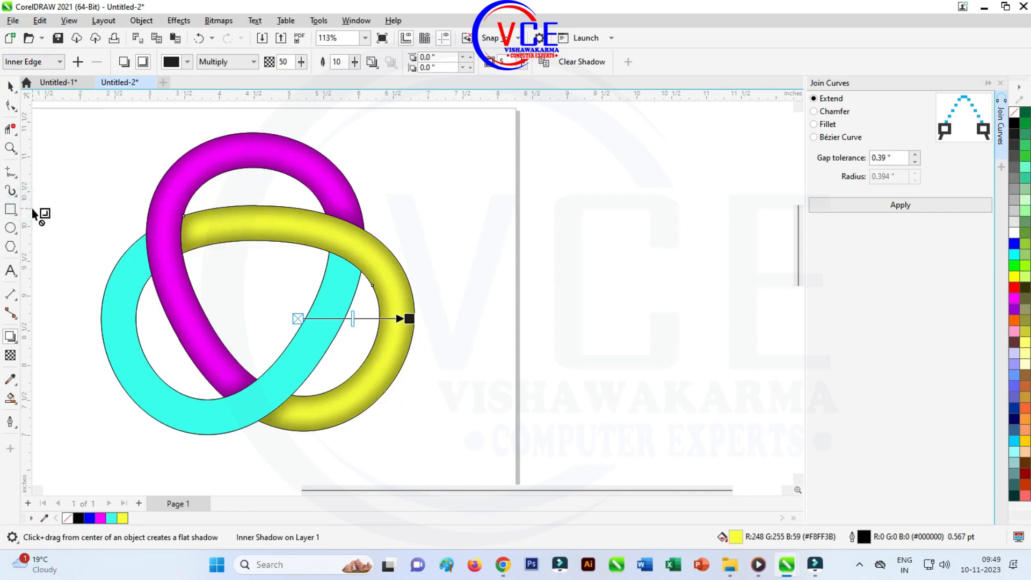
Copy the magenta strand's inner shadow properties onto the turquoise strand and deselect it.
click(110, 344)
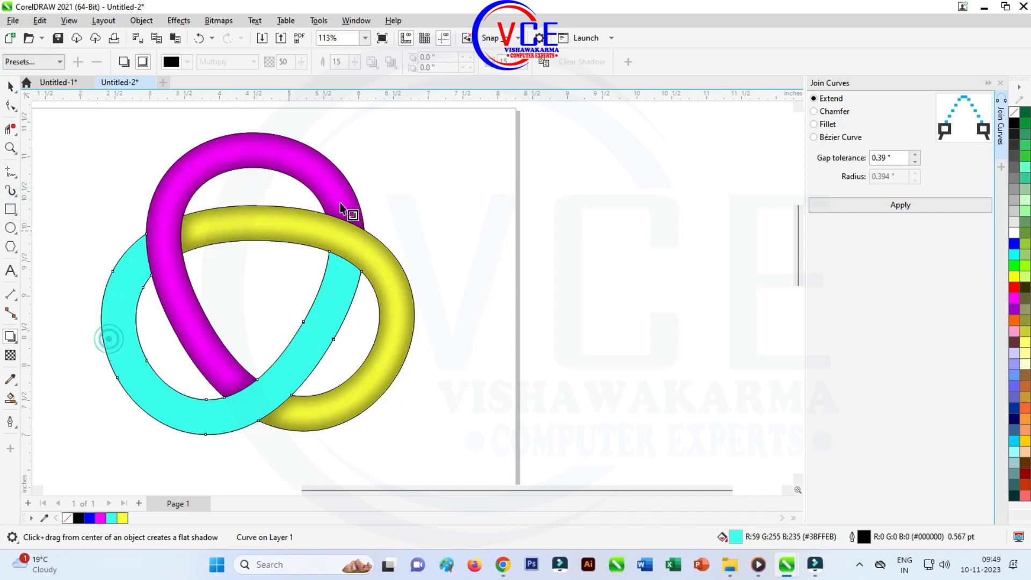
click(545, 62)
click(301, 145)
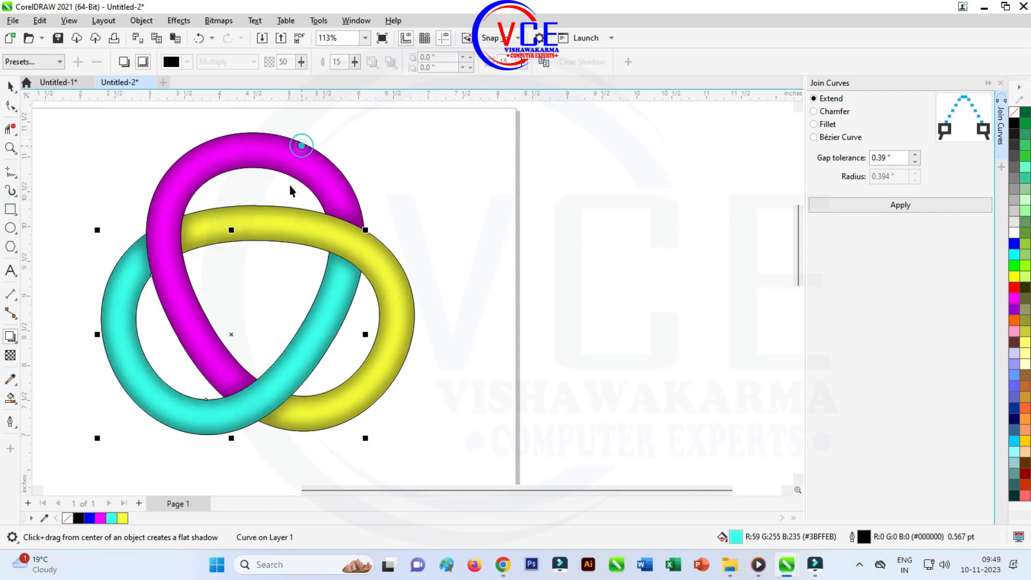
click(425, 183)
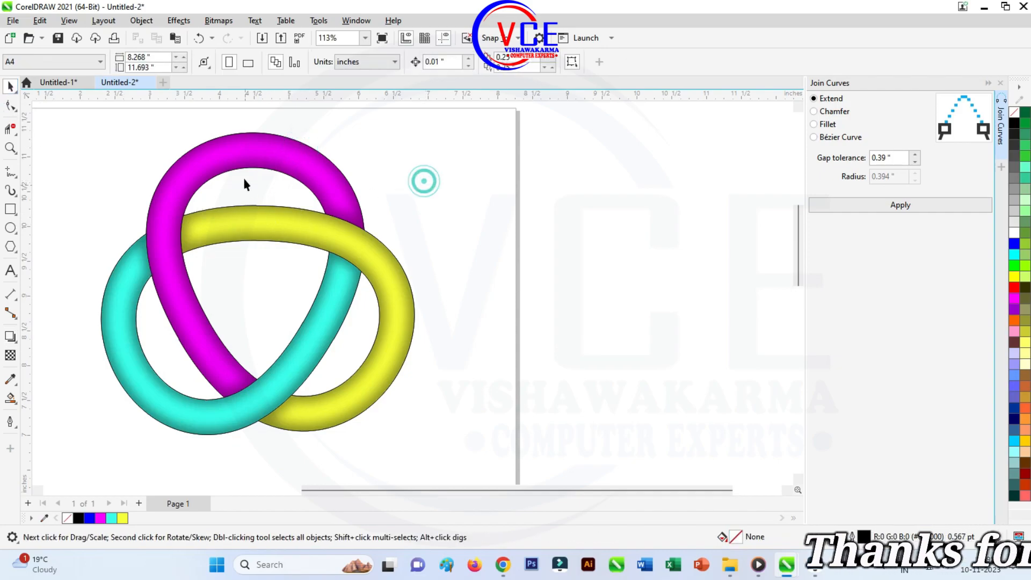
Give the magenta strand a linear fountain fill running from magenta at its upper end to pale yellow at its lower end.
click(242, 153)
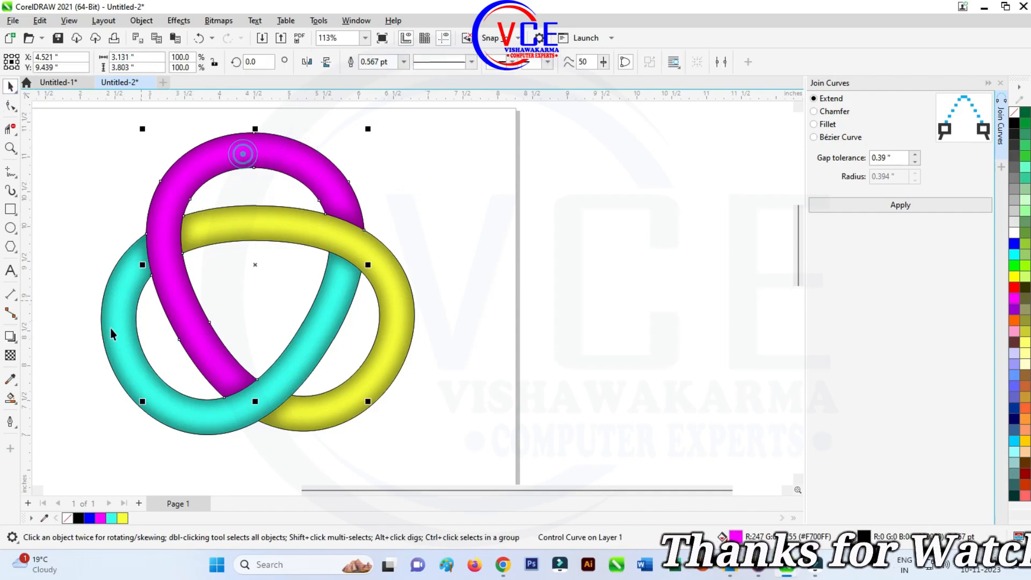
click(11, 400)
click(54, 397)
drag(252, 130, 249, 354)
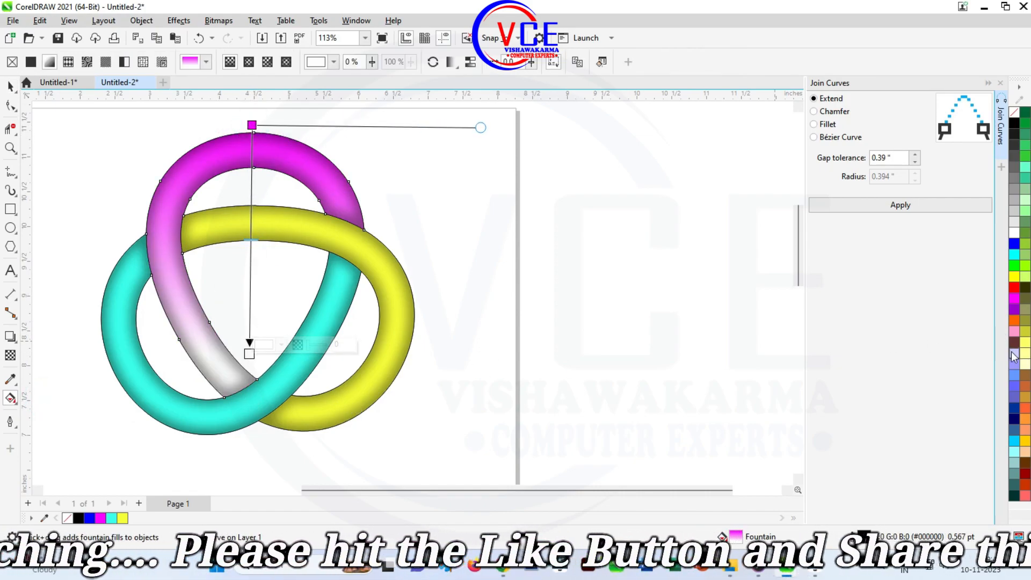
drag(254, 354, 250, 354)
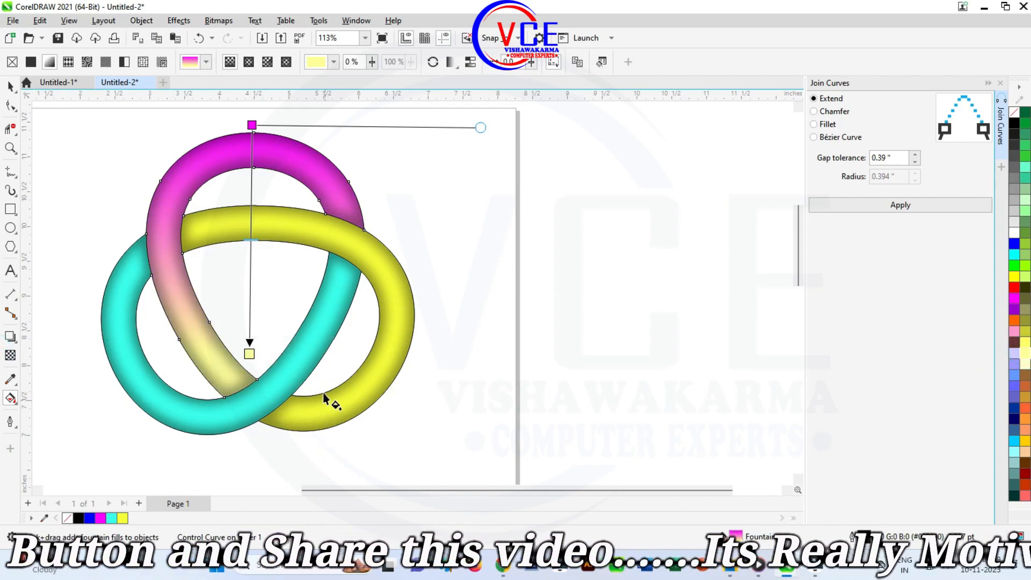
Give the turquoise strand a linear fountain fill running diagonally from turquoise at its lower left to magenta at its upper right.
click(138, 353)
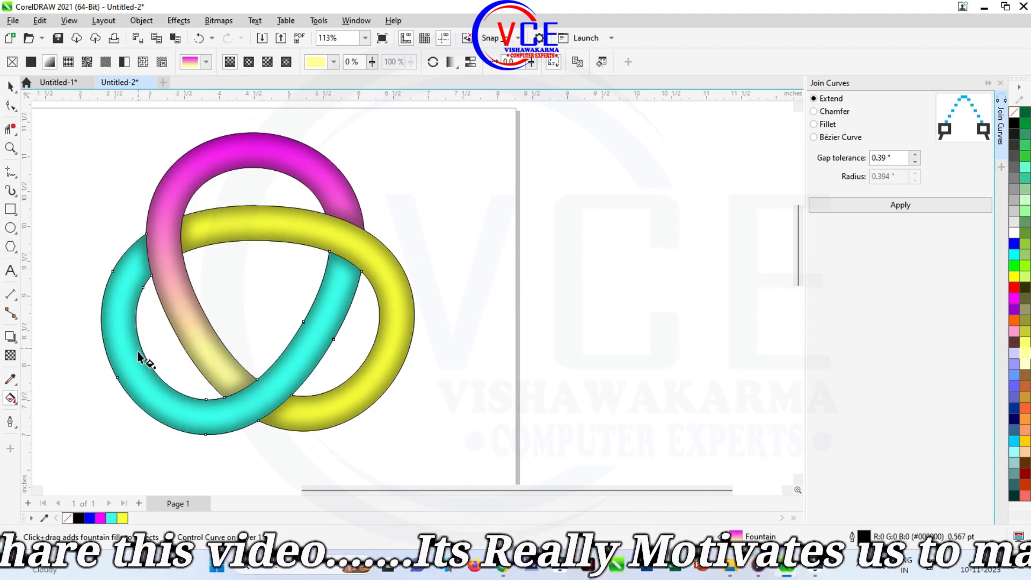
drag(129, 359, 329, 256)
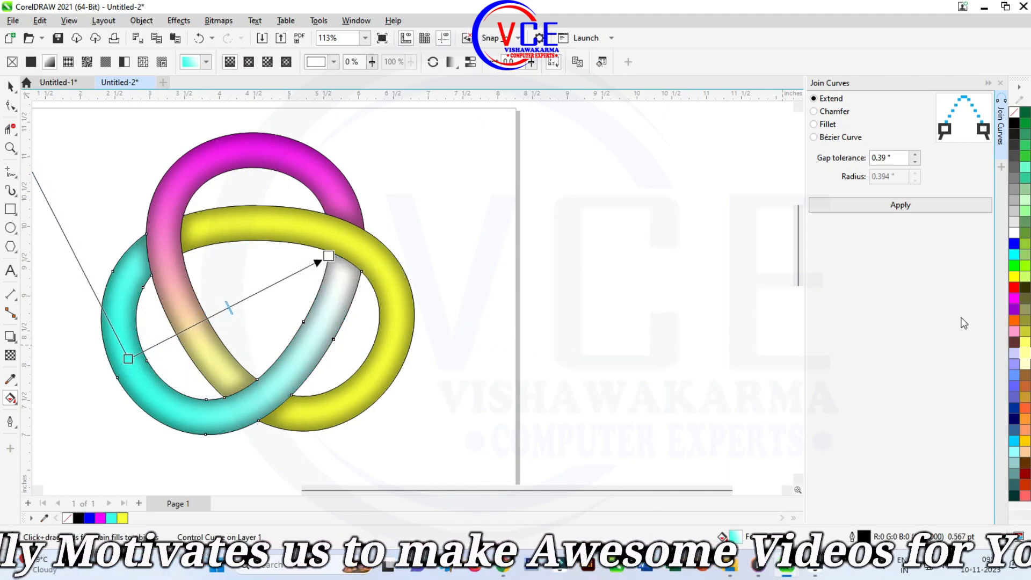
drag(1015, 299, 331, 256)
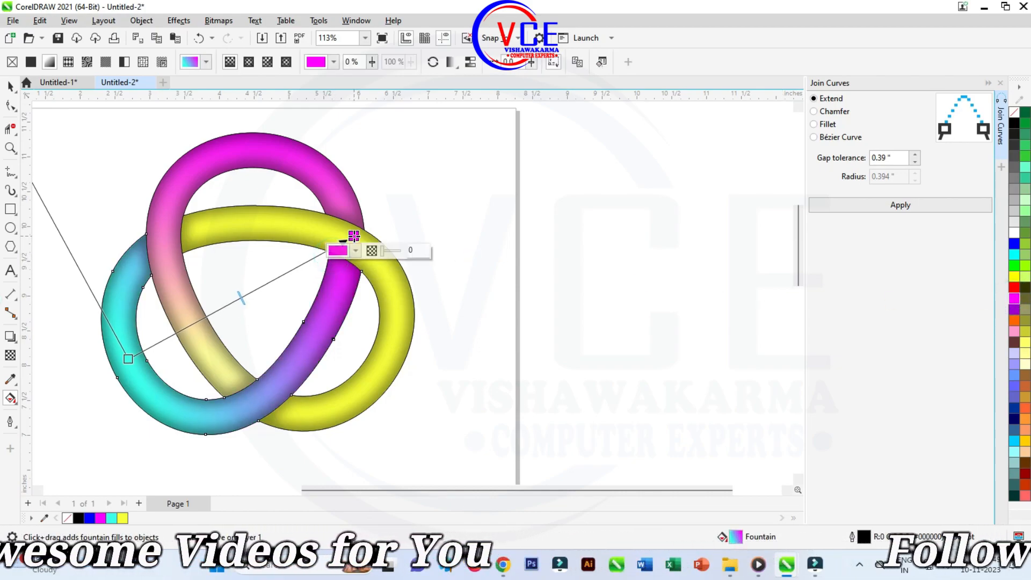
Give the yellow strand a linear fountain fill from yellow at its lower right to cyan at its upper left, fine-tuning both gradient ends.
click(382, 369)
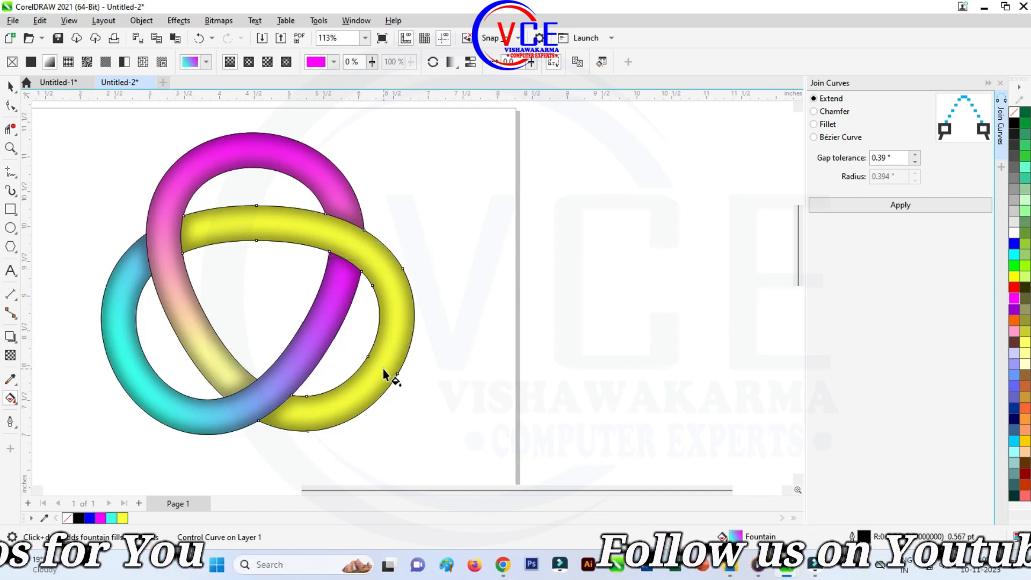
drag(374, 364, 200, 254)
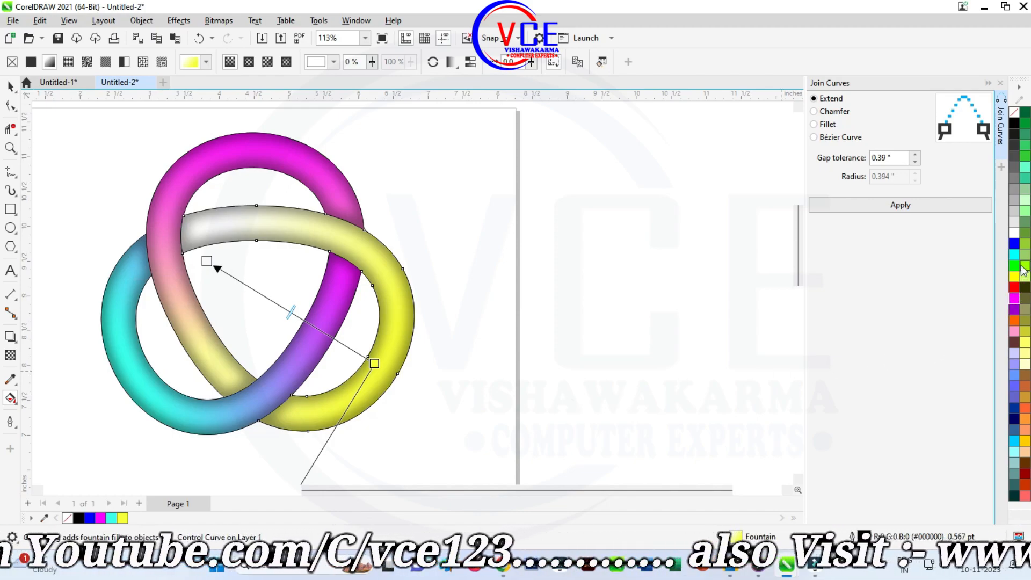
drag(1016, 259, 174, 259)
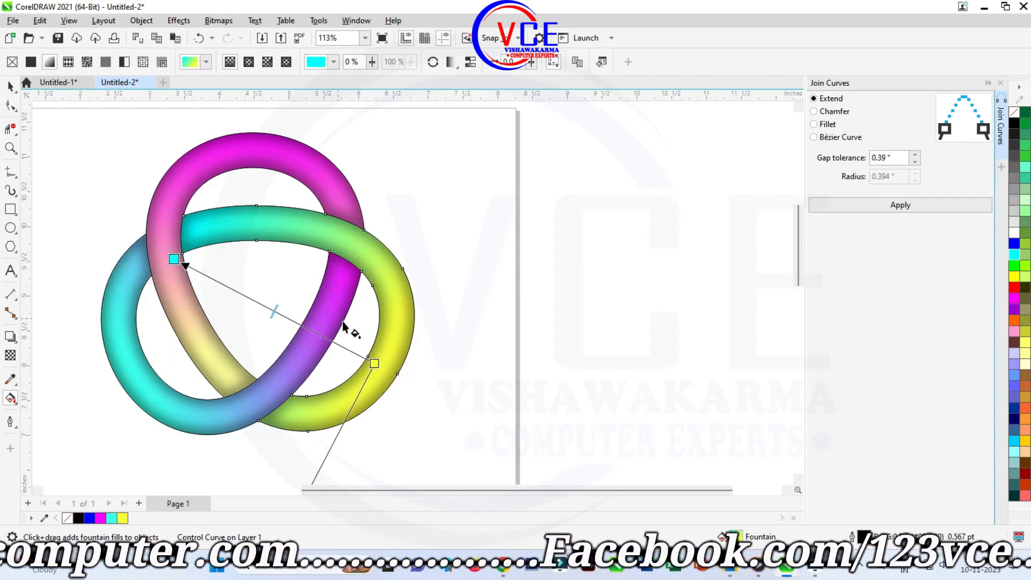
drag(375, 364, 359, 348)
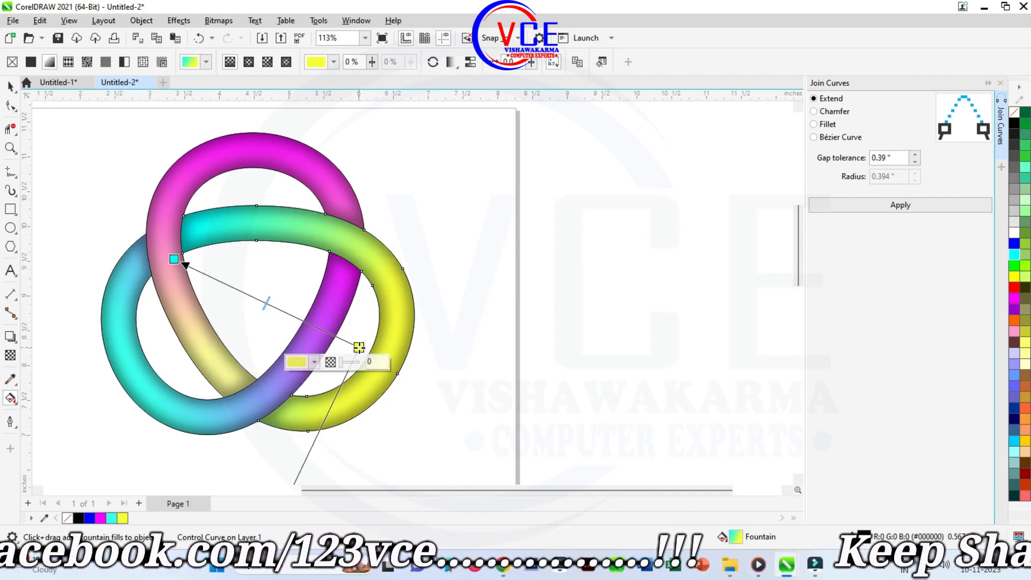
Shift the start of the turquoise strand's gradient slightly inward and deselect the strand.
click(170, 387)
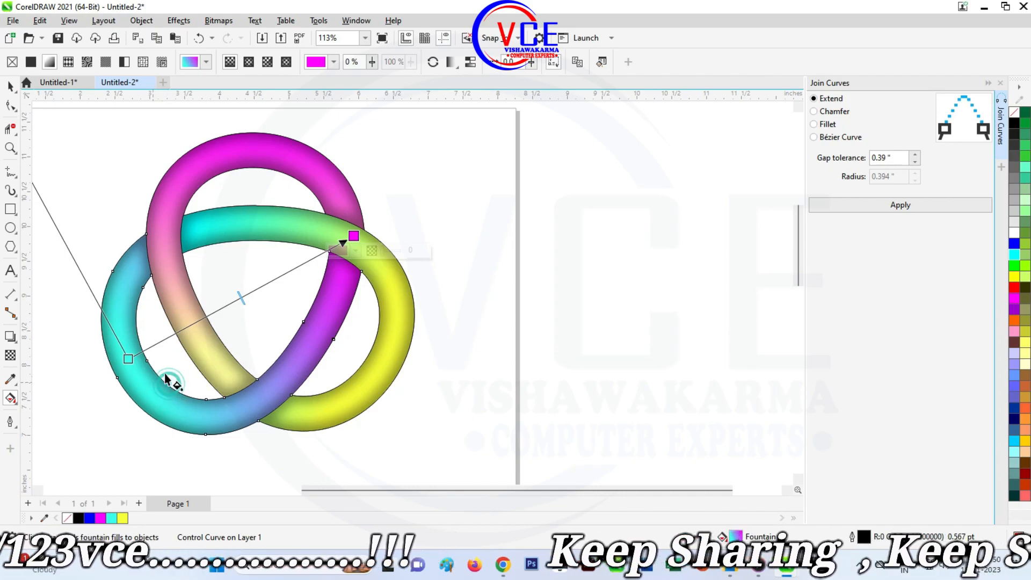
drag(127, 359, 147, 361)
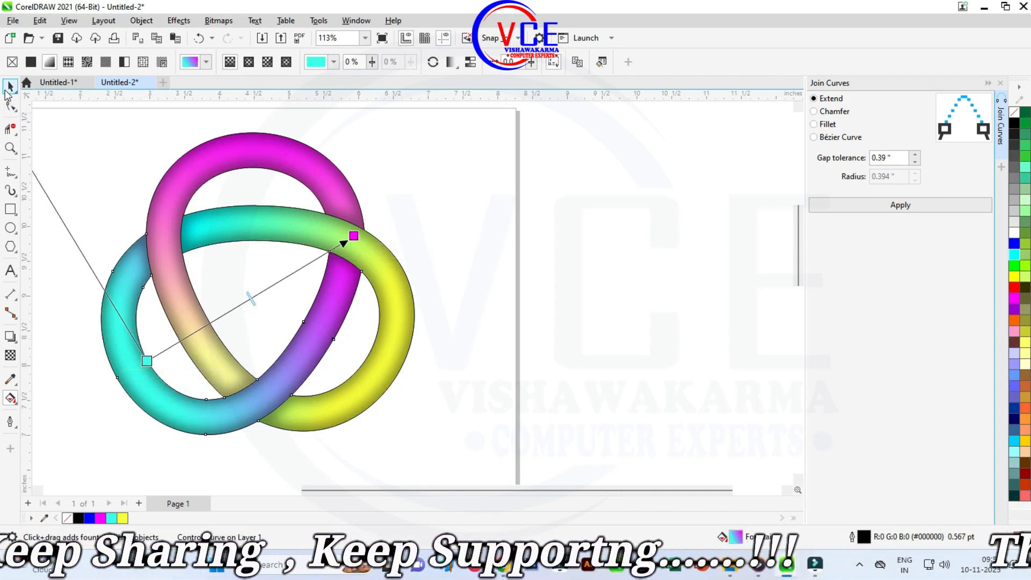
click(10, 86)
click(426, 194)
scroll(271, 226, down, 1)
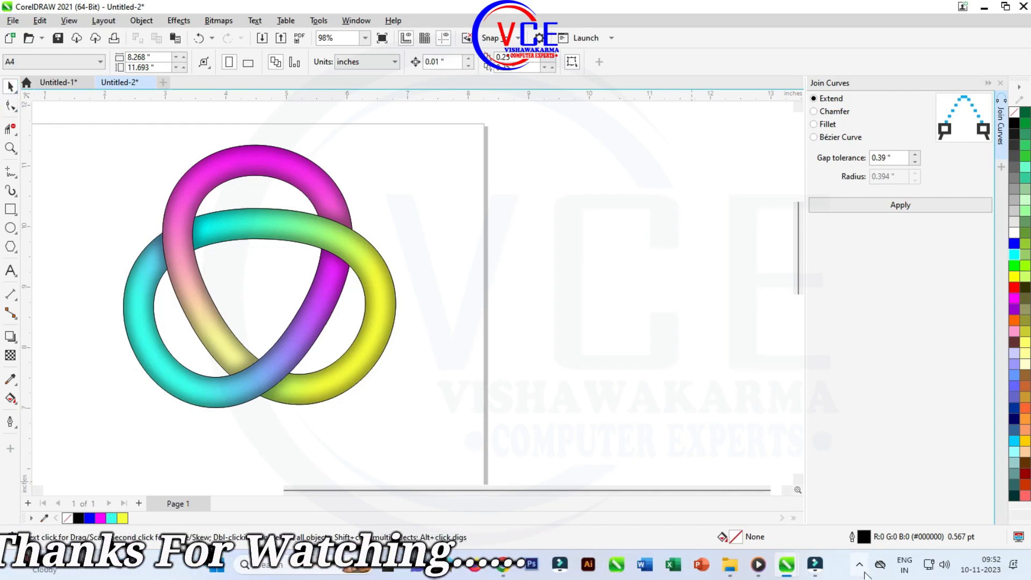
click(860, 565)
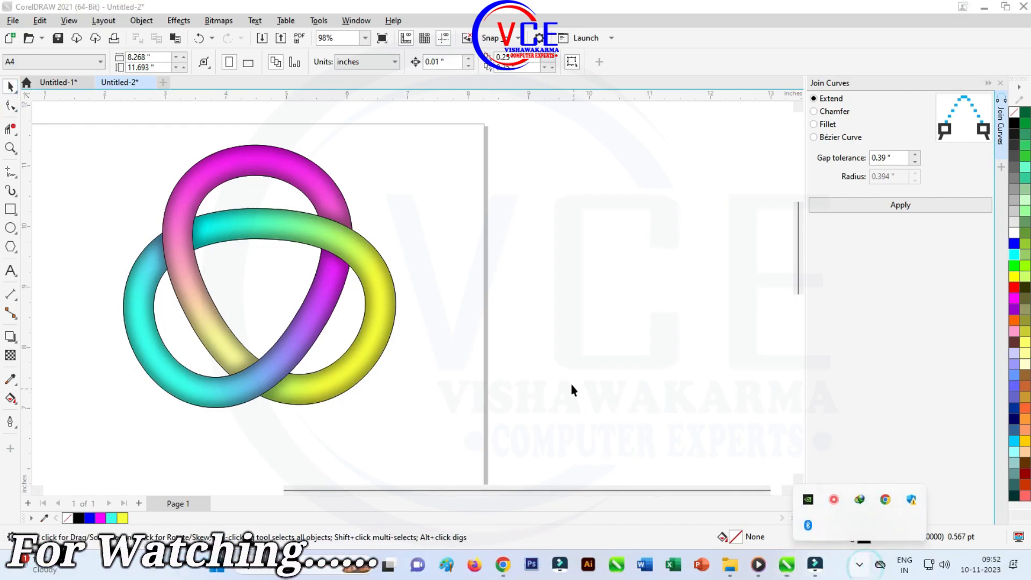
click(468, 279)
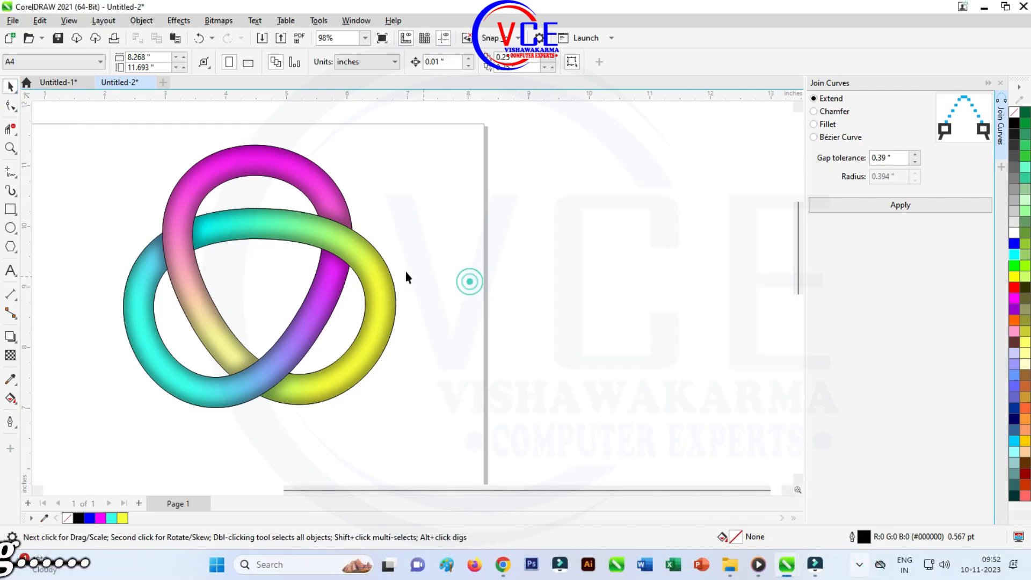
Duplicate the whole knot, place the copy to the right of the original and remove the copy's fills.
drag(97, 120, 437, 451)
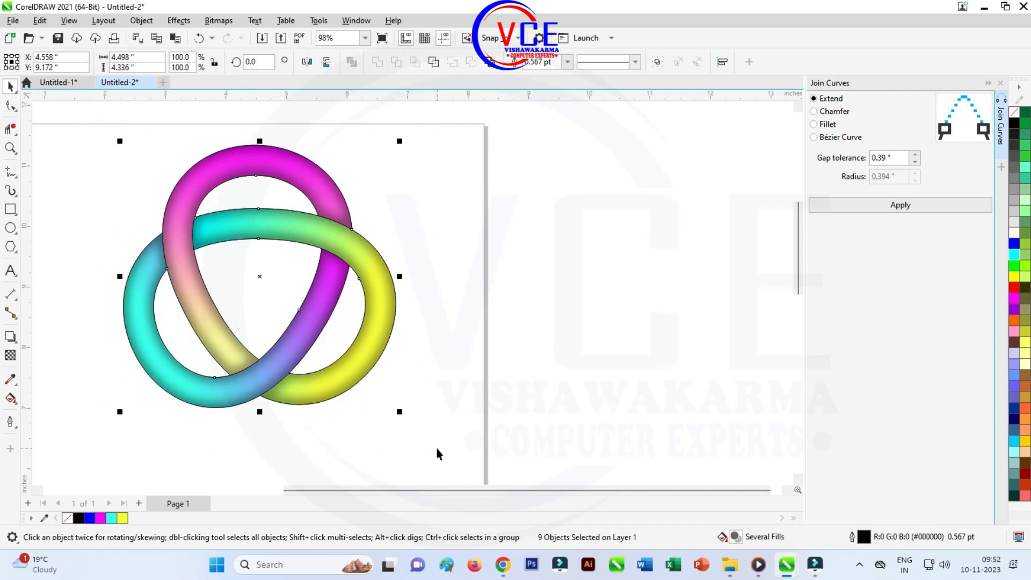
key(ctrl+d)
drag(331, 221, 595, 225)
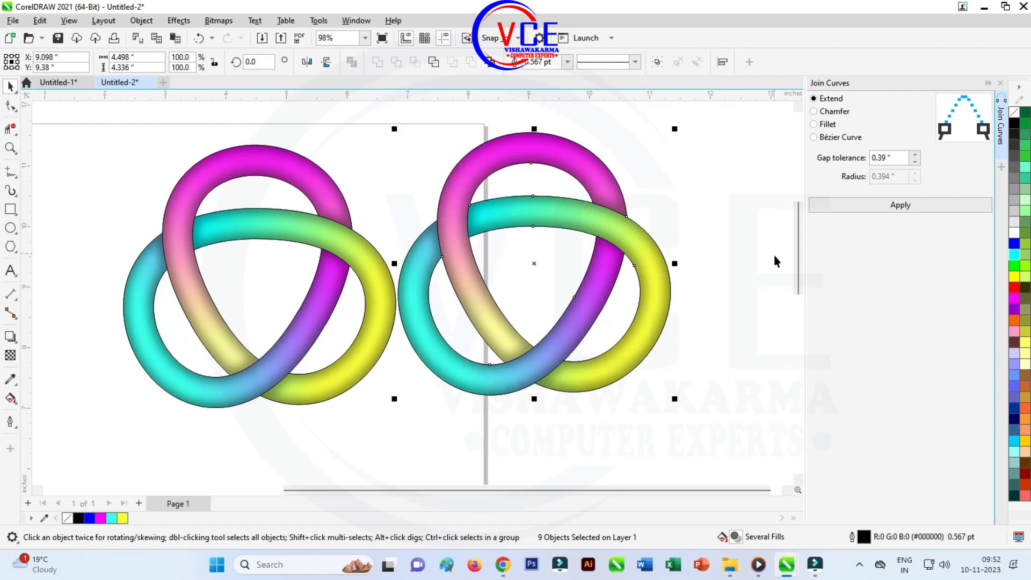
click(1017, 113)
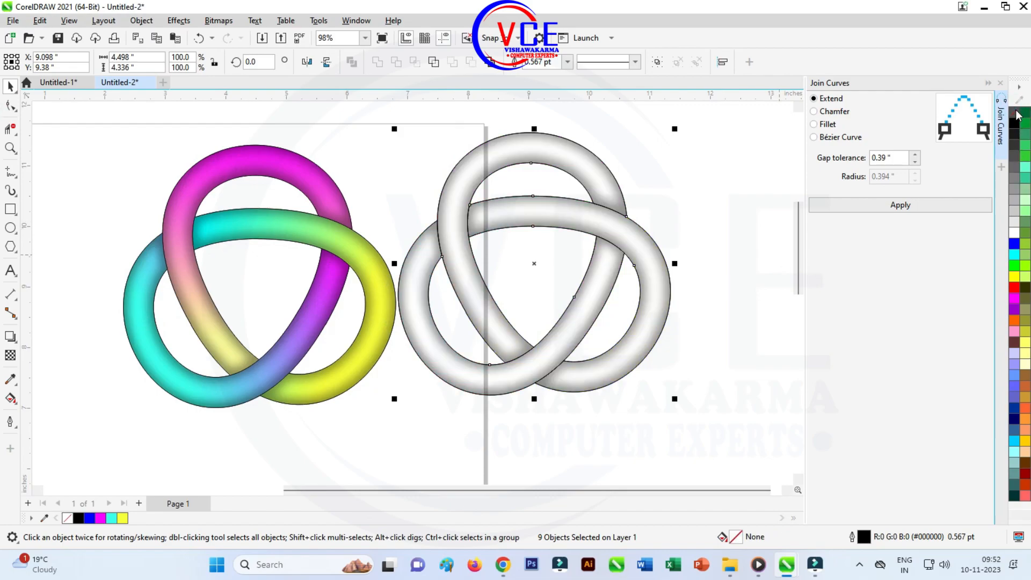
Move the copy's shaded upper strand slightly up and to the right, off the outline lying underneath.
scroll(284, 260, down, 3)
scroll(453, 222, up, 3)
click(526, 180)
drag(462, 191, 487, 173)
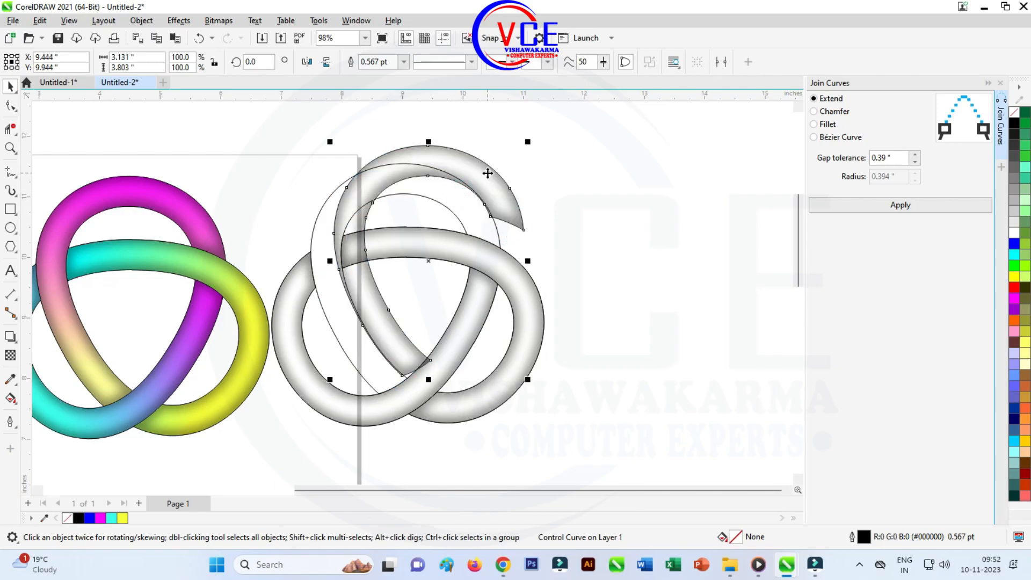
Delete the three shaded strands of the duplicate knot, keeping only the plain outline curves underneath.
key(Delete)
drag(506, 269, 602, 250)
key(Delete)
click(368, 400)
key(Delete)
scroll(378, 237, down, 2)
Give the three outline curves of the copy a 2.0 pt outline and convert those outlines to objects.
drag(295, 157, 567, 414)
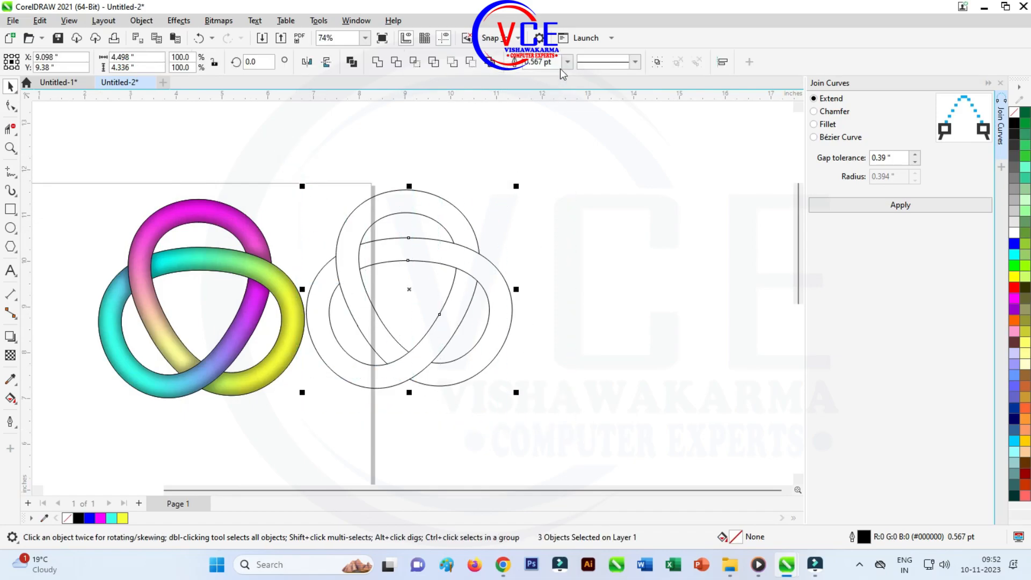
click(567, 62)
click(545, 133)
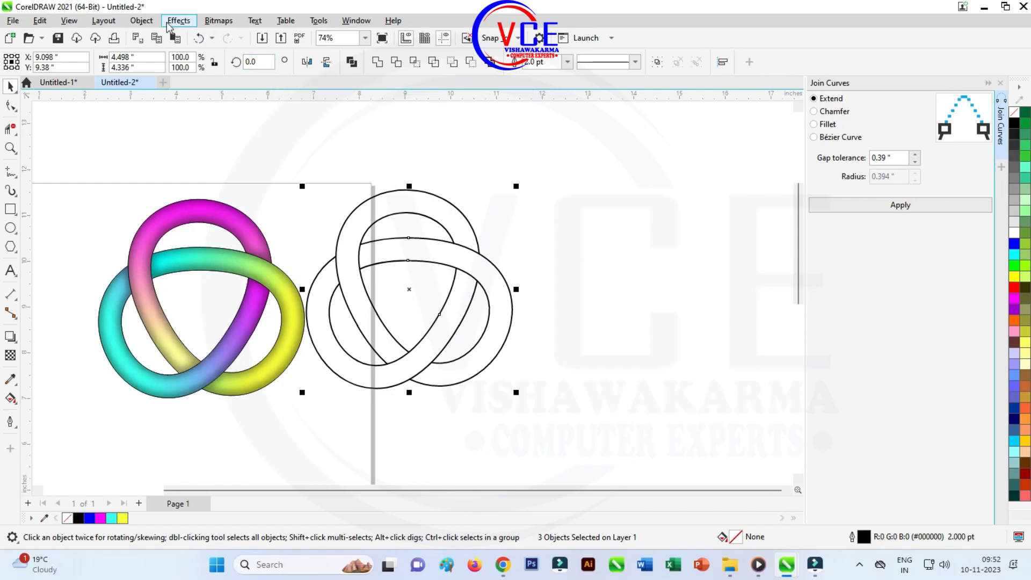
click(11, 338)
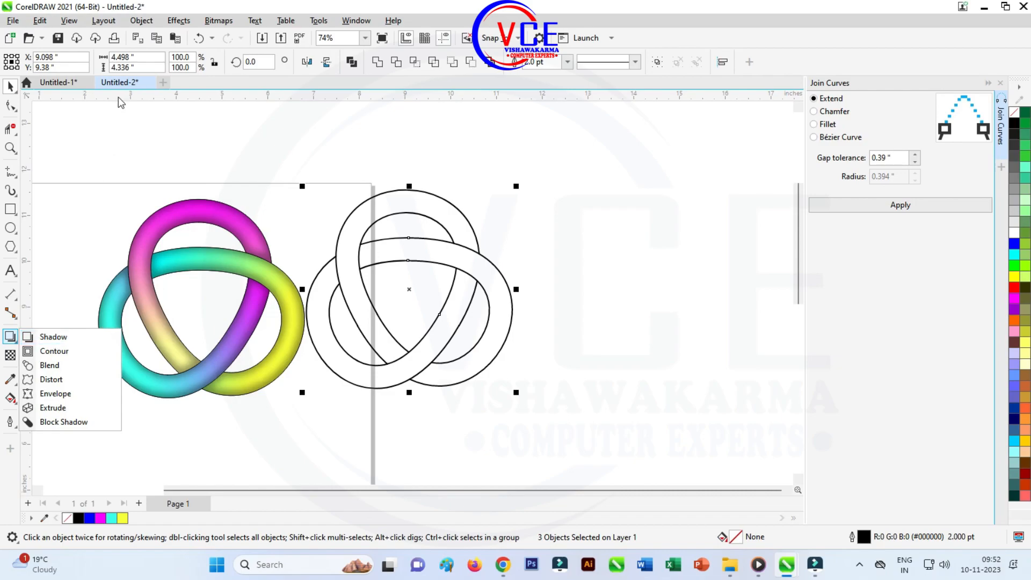
click(141, 20)
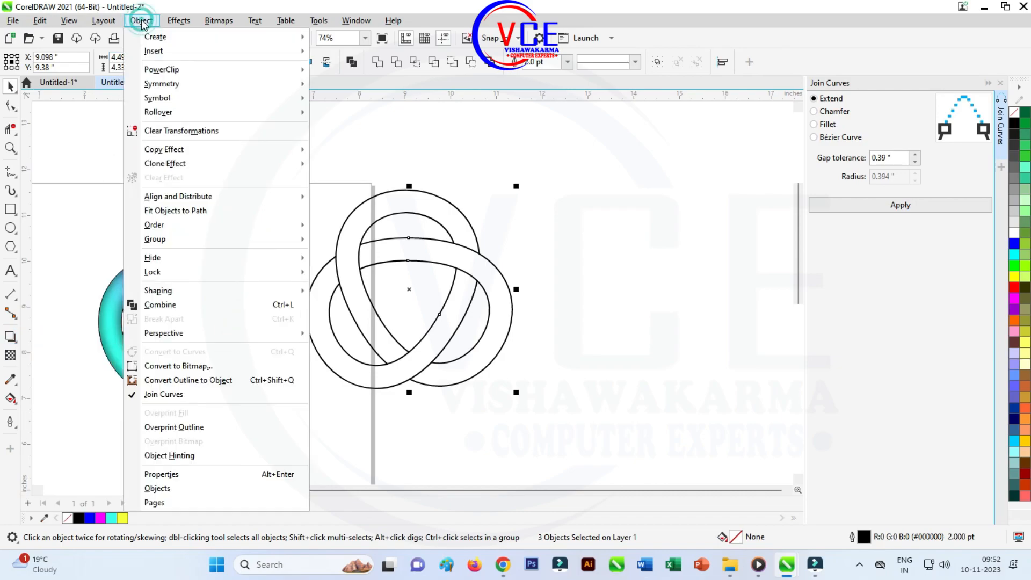
click(213, 383)
Fill the converted outlines with the black-and-white radiating stripe fountain fill preset and deselect them.
click(9, 401)
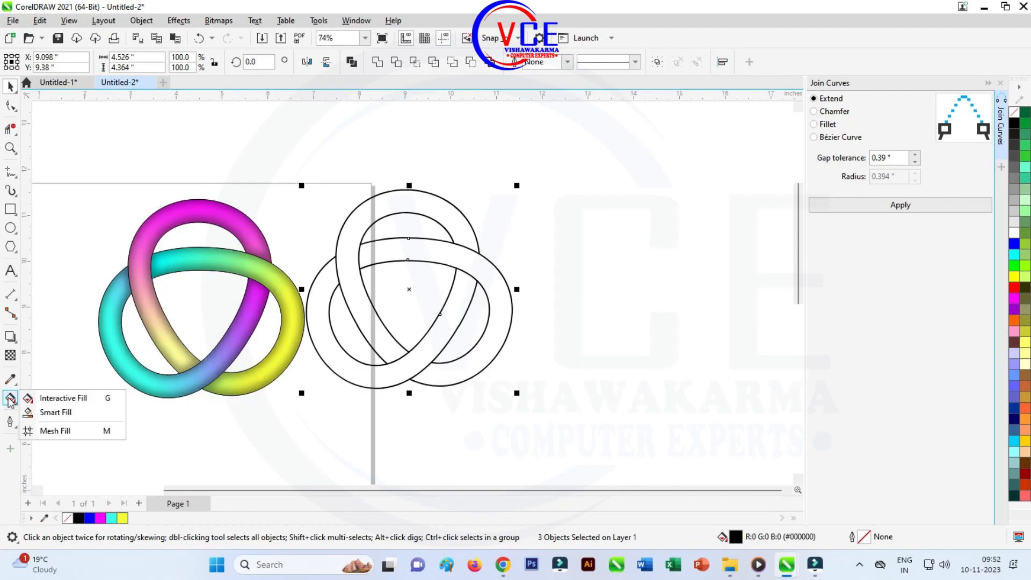
click(58, 402)
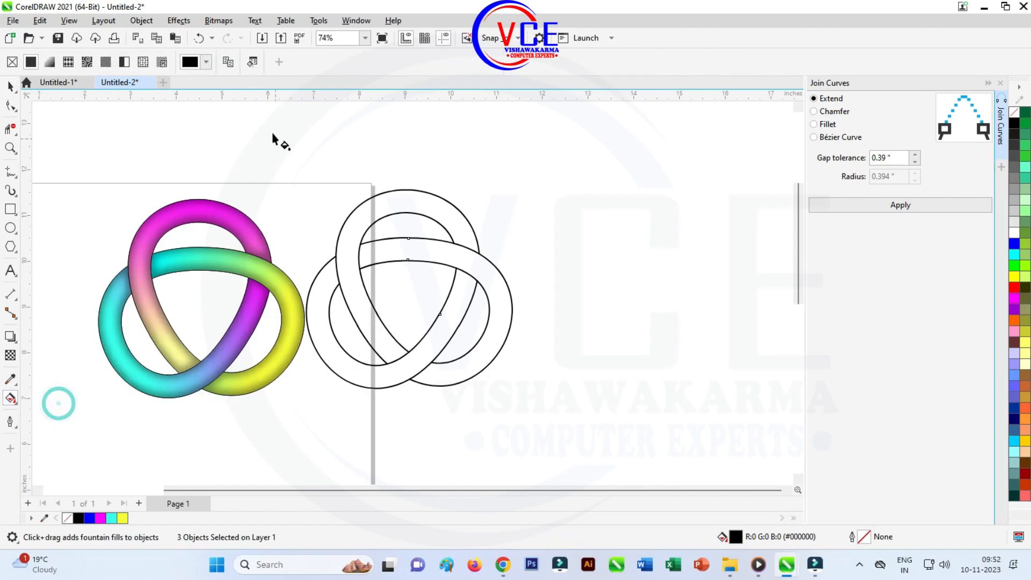
click(50, 62)
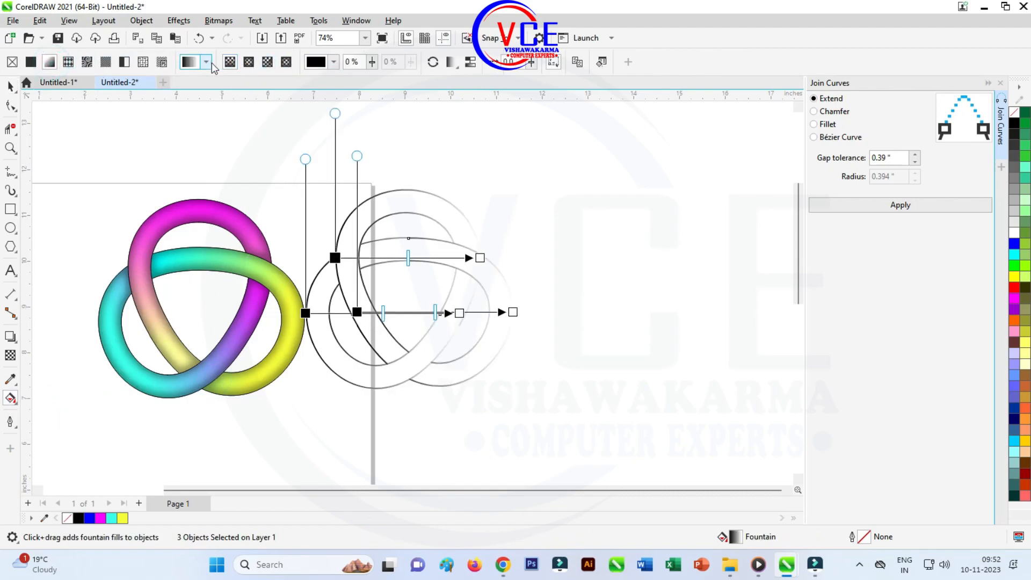
click(207, 62)
click(314, 151)
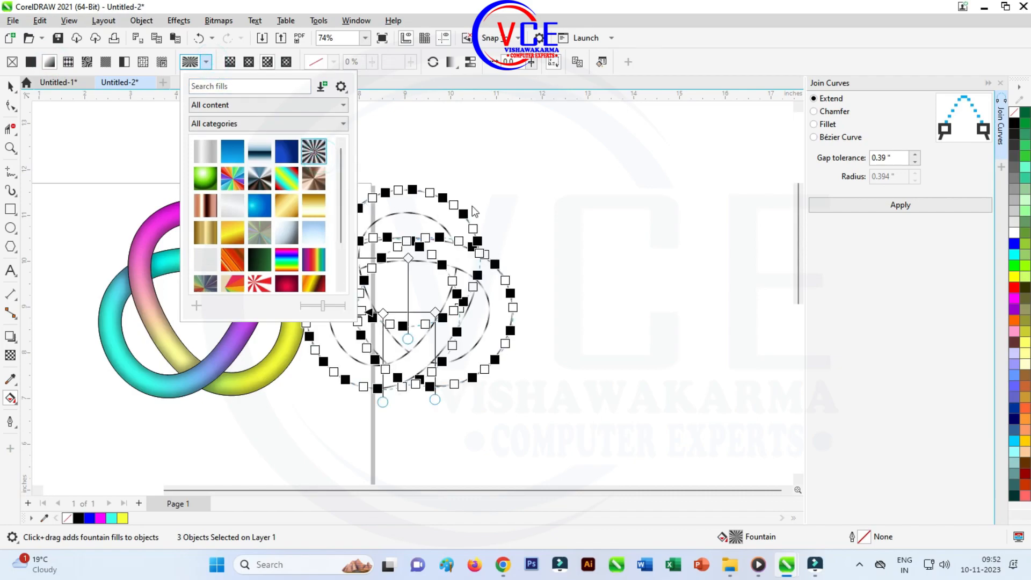
click(6, 86)
click(418, 129)
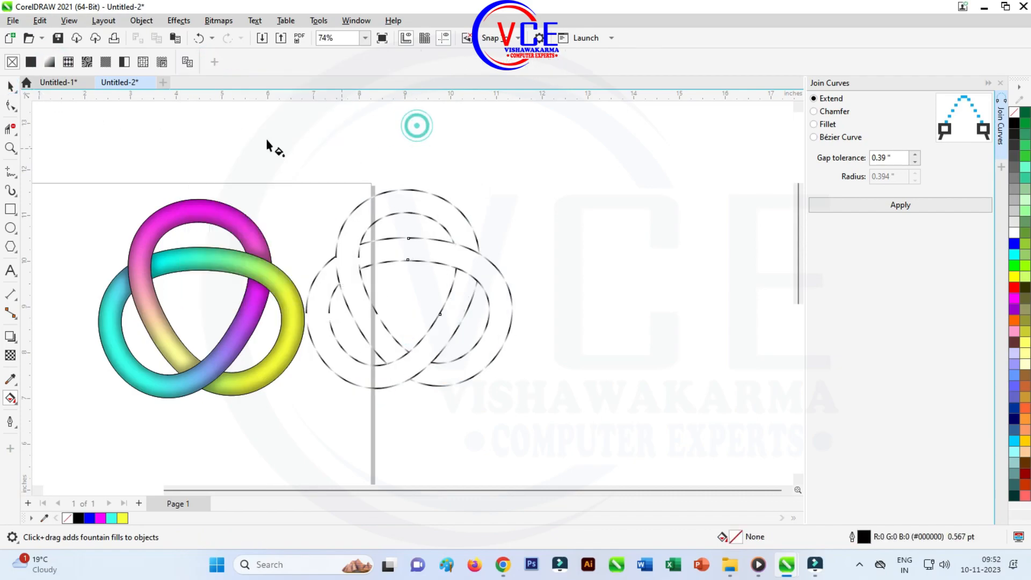
click(10, 86)
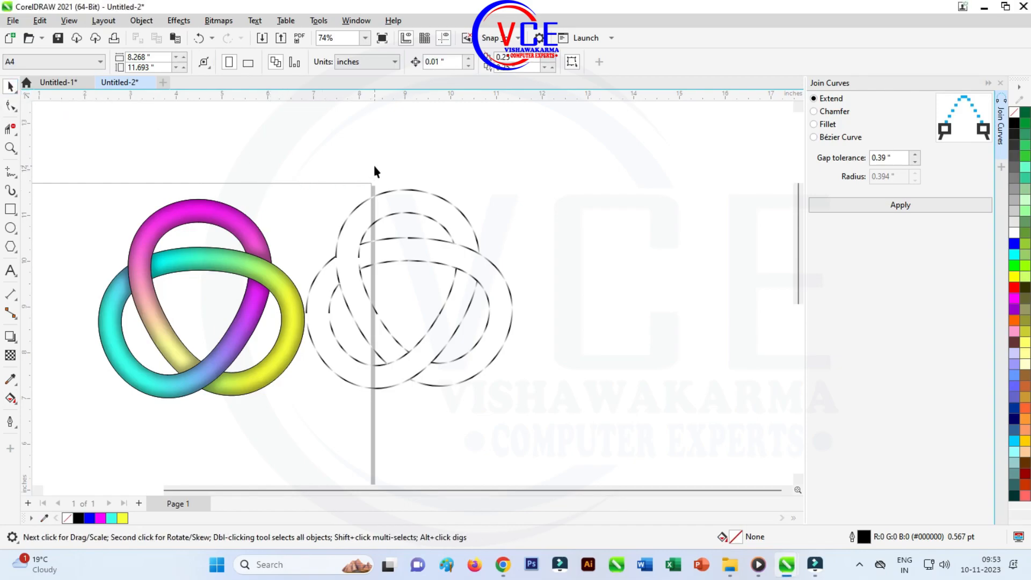
Select all three striped outlines and move them onto the coloured knot so that their edges line up.
drag(309, 155, 560, 437)
drag(292, 156, 617, 434)
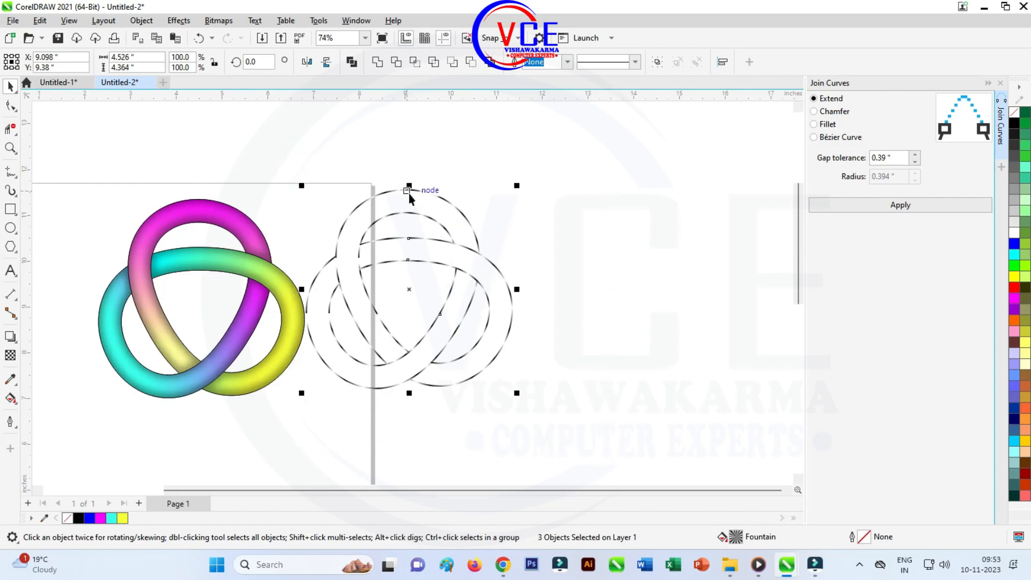
drag(409, 190, 201, 194)
scroll(174, 306, up, 2)
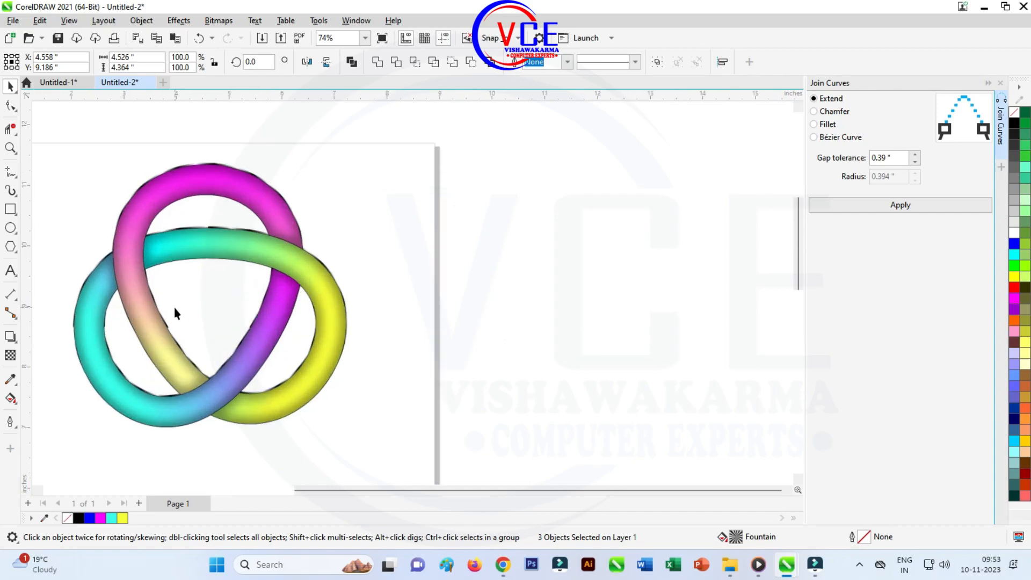
scroll(435, 200, down, 2)
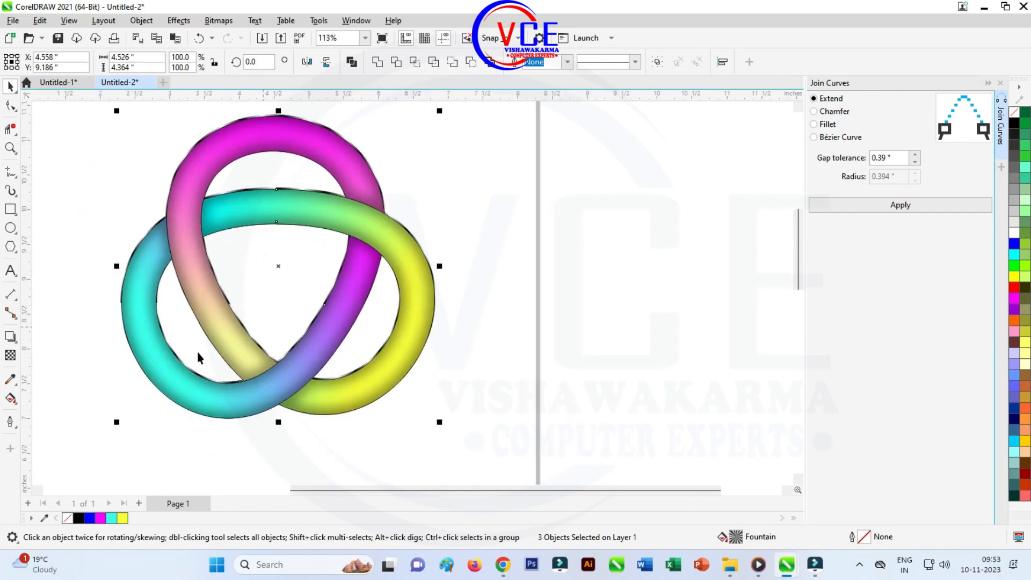
scroll(188, 356, up, 3)
scroll(199, 351, down, 1)
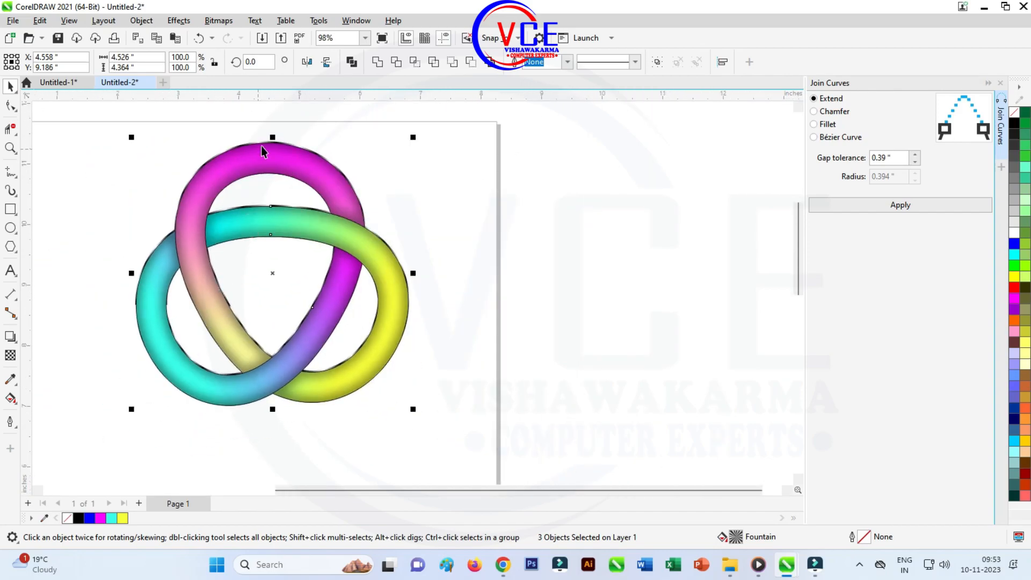
Bring the striped outlines to the front of the page, above the coloured strands.
scroll(282, 143, up, 4)
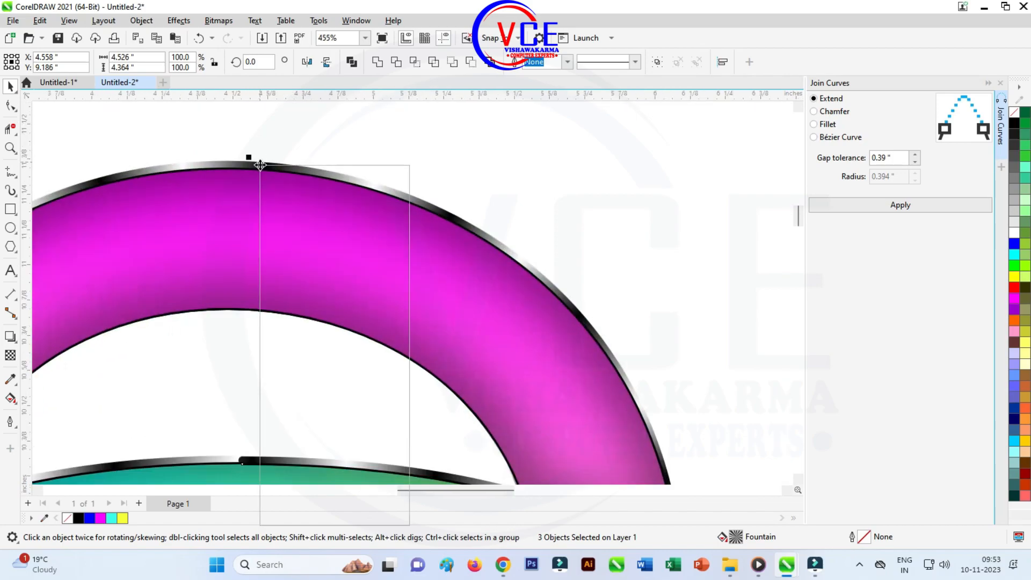
right_click(260, 164)
mouse_move(310, 289)
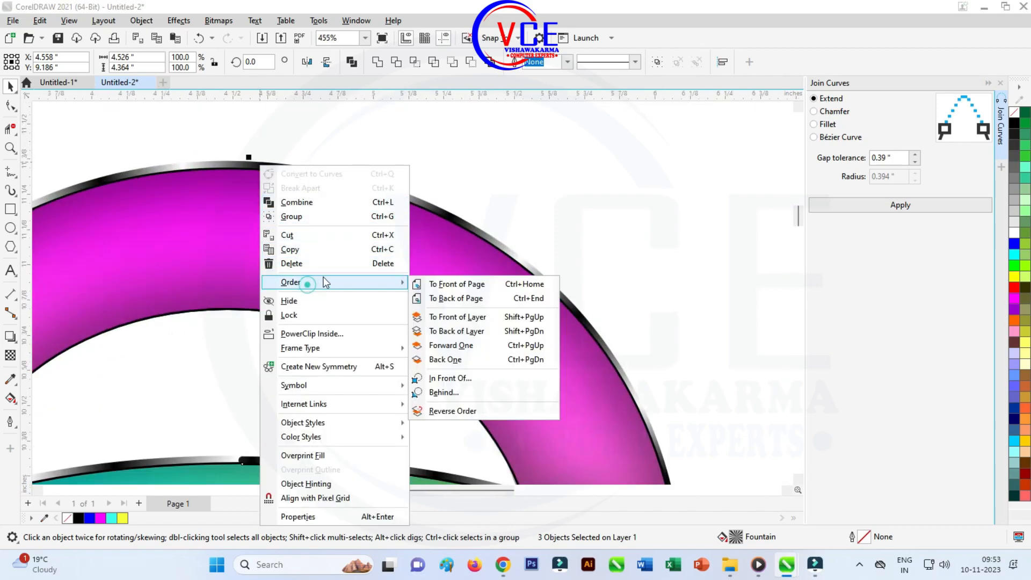
click(470, 285)
scroll(438, 173, down, 1)
scroll(438, 173, down, 5)
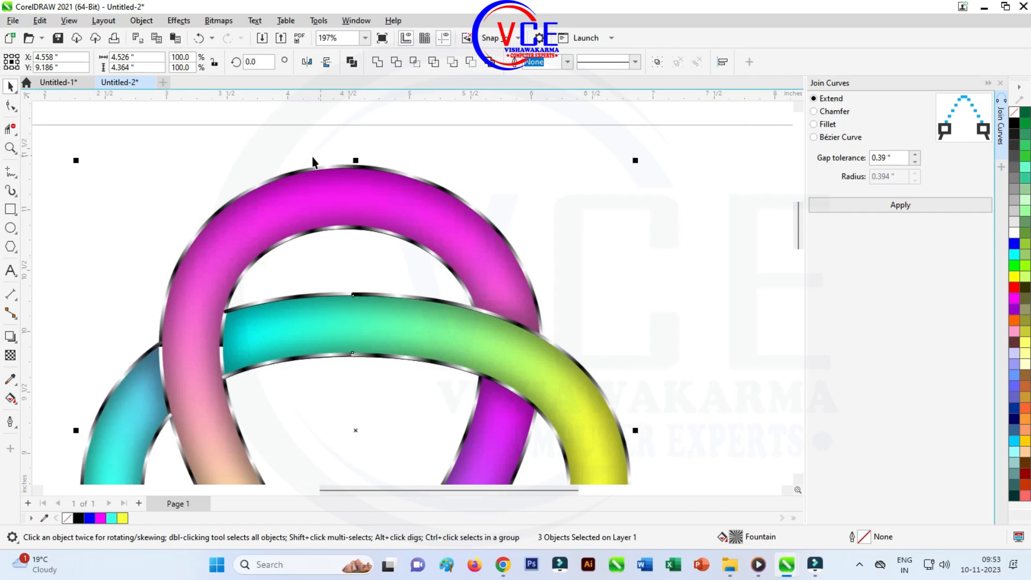
scroll(433, 331, down, 1)
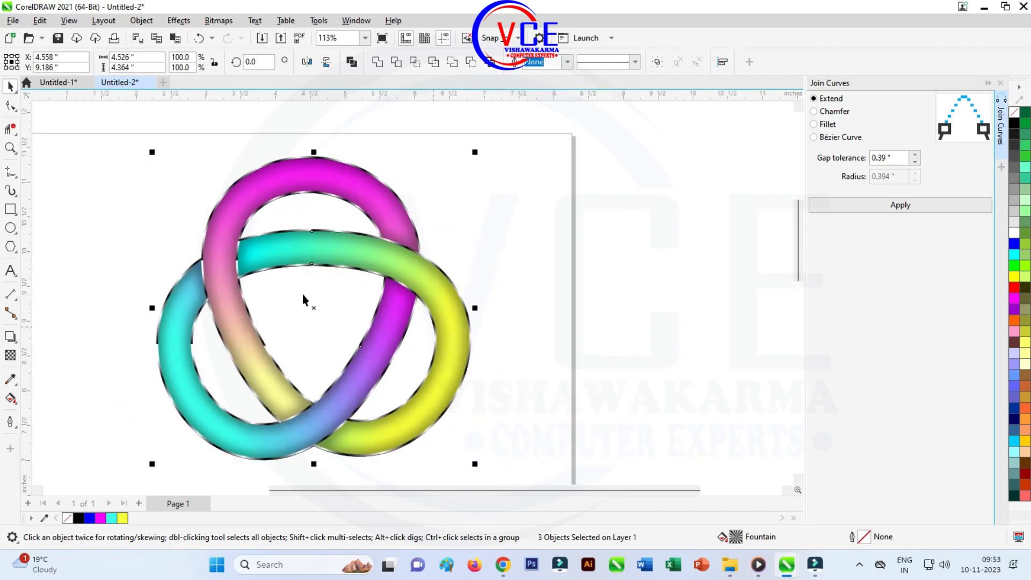
Select the coloured knot together with its striped outlines and group them.
drag(236, 314, 439, 434)
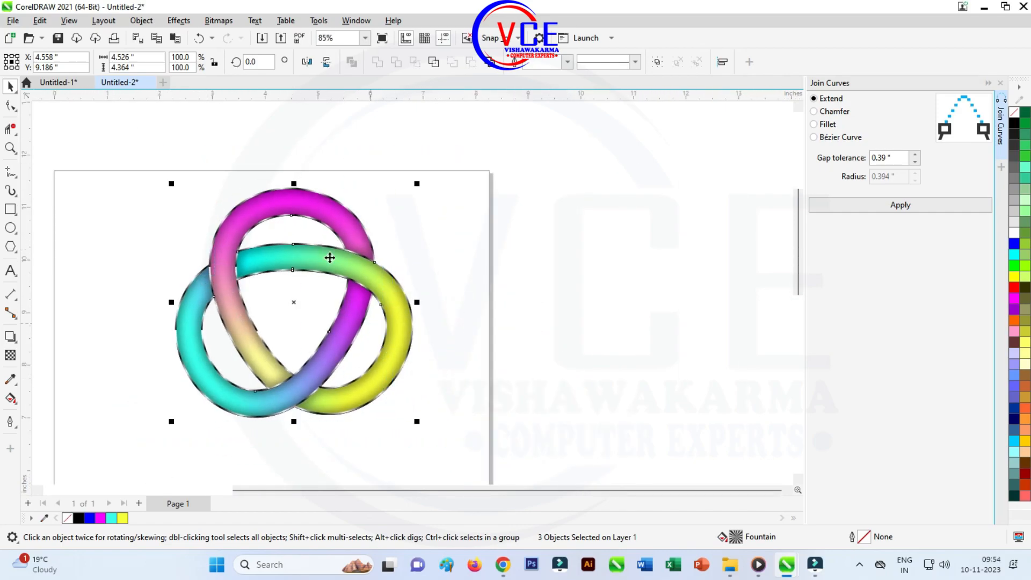
right_click(295, 192)
click(340, 239)
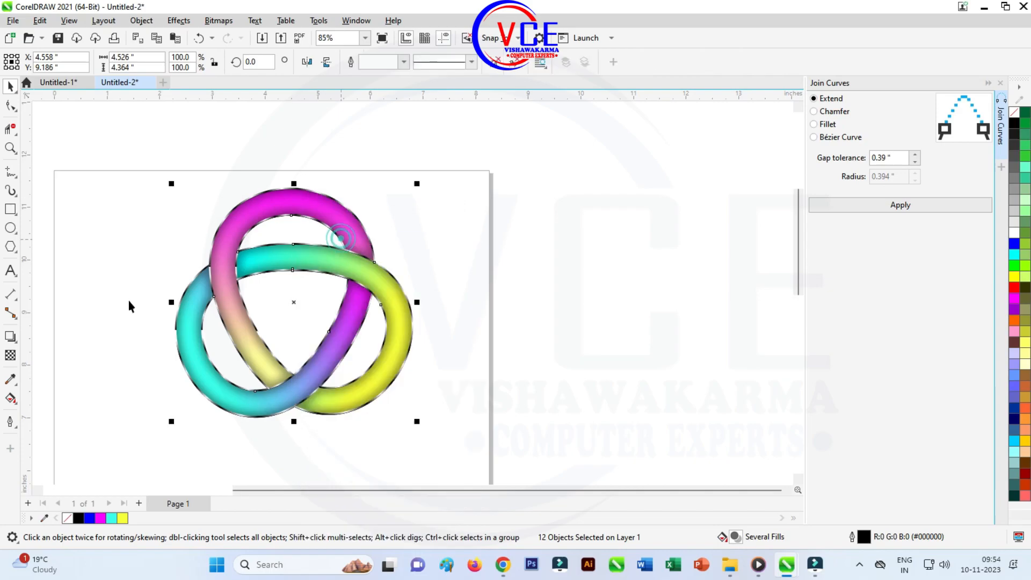
Apply the Small Glow shadow preset to the grouped knot and change the shadow colour to black.
click(10, 337)
click(48, 336)
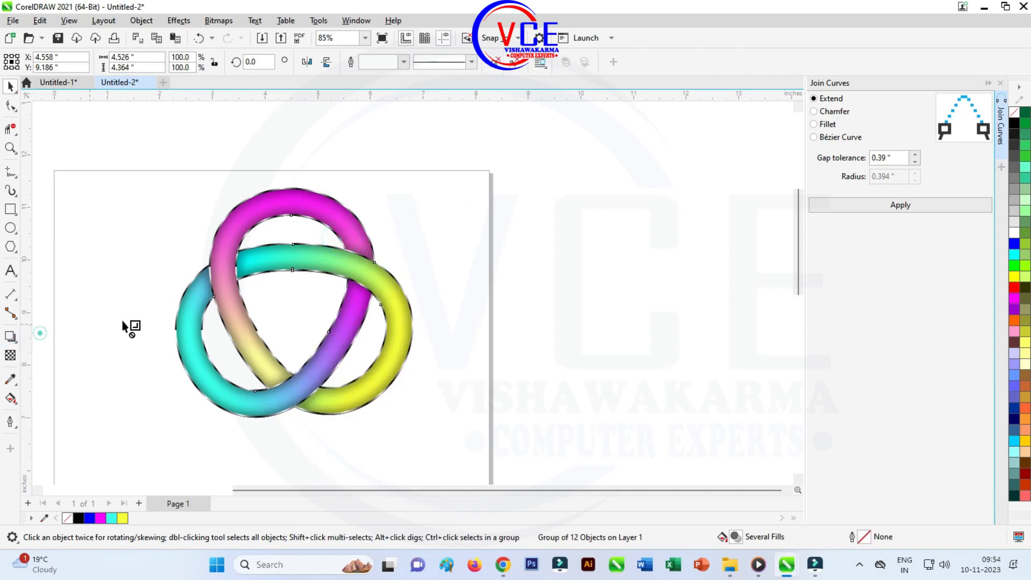
click(33, 62)
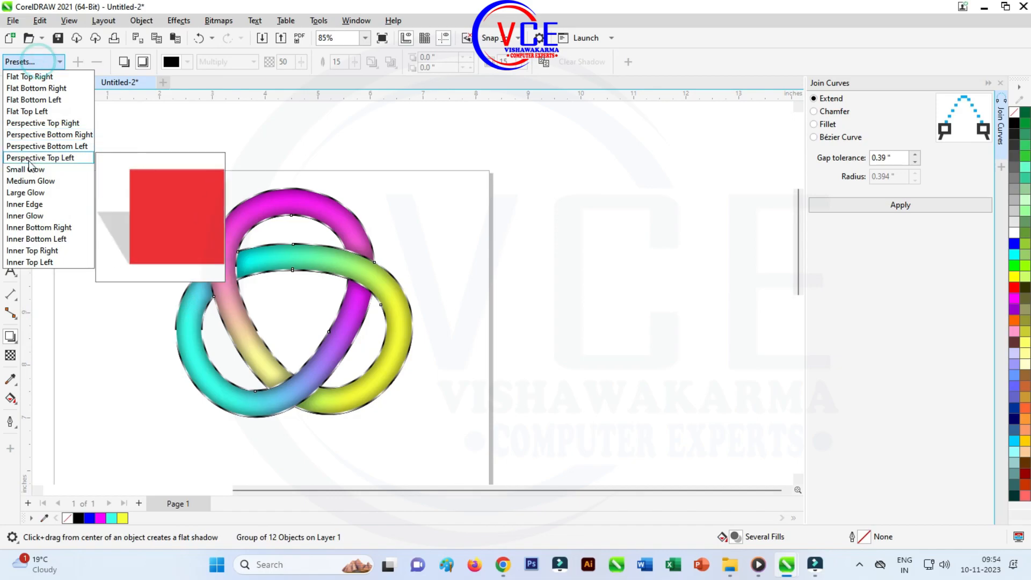
click(29, 168)
click(188, 61)
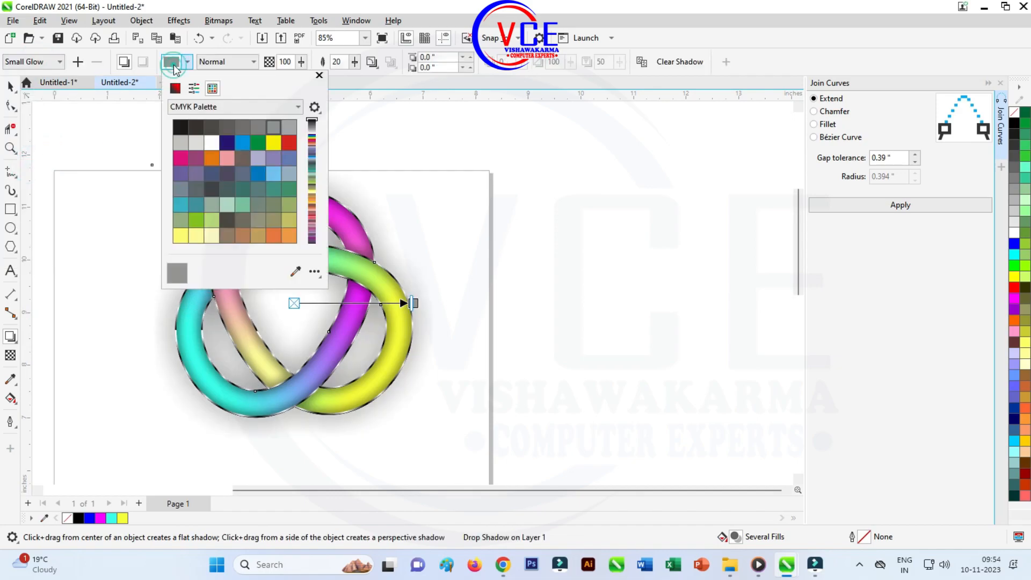
click(180, 128)
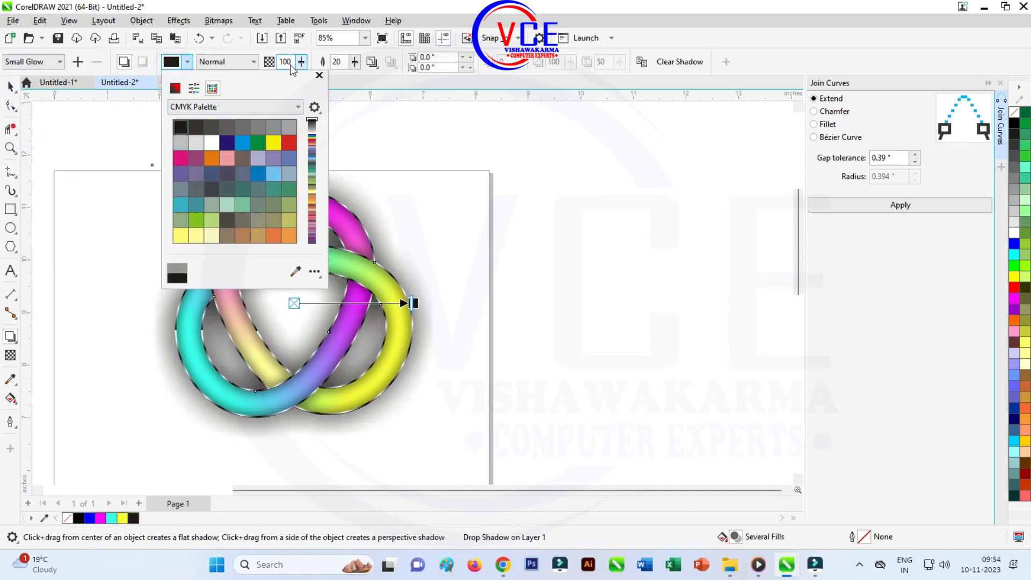
Set the feathering of the knot's glow shadow to 15.
click(339, 62)
double_click(341, 62)
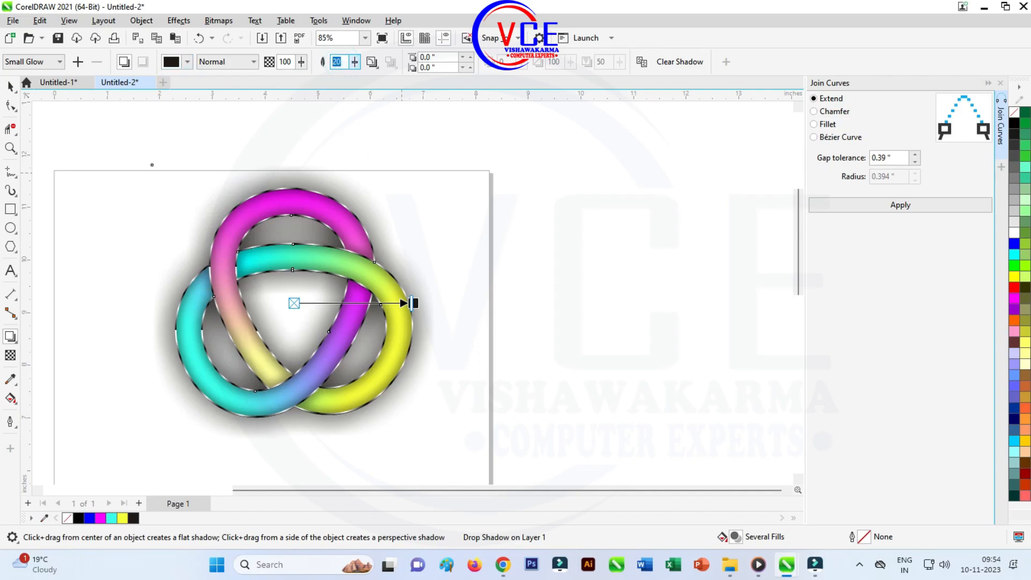
text(15)
key(Return)
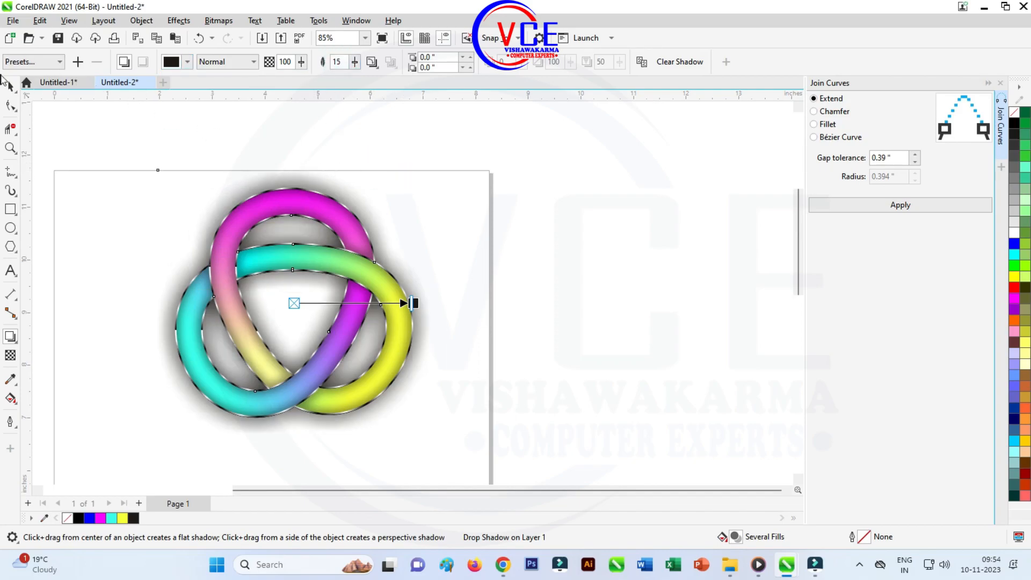
click(10, 86)
scroll(299, 156, down, 2)
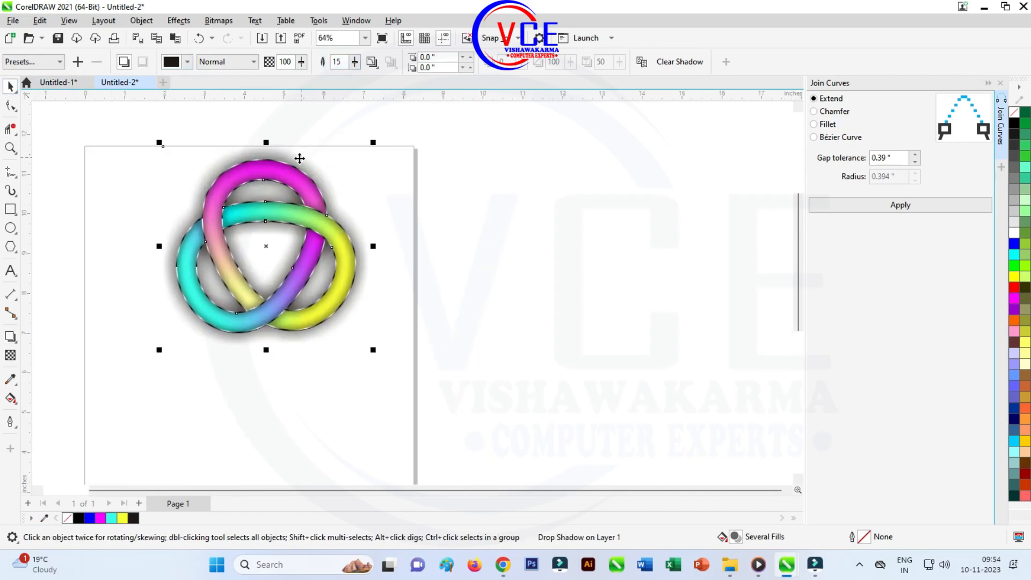
click(9, 210)
drag(138, 130, 430, 364)
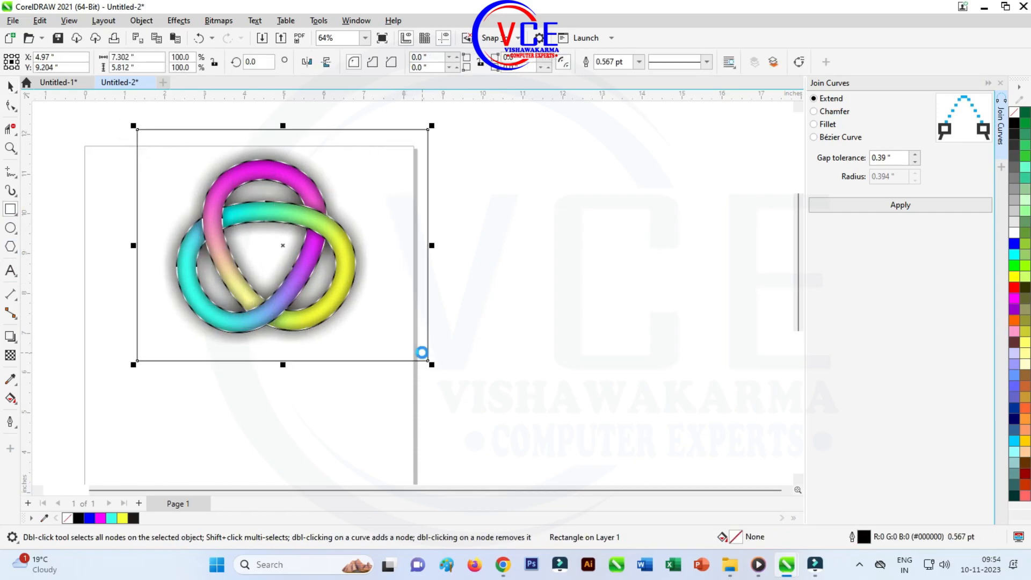
key(Delete)
Import the "grey back" image from the Desktop and place it on the page.
click(13, 20)
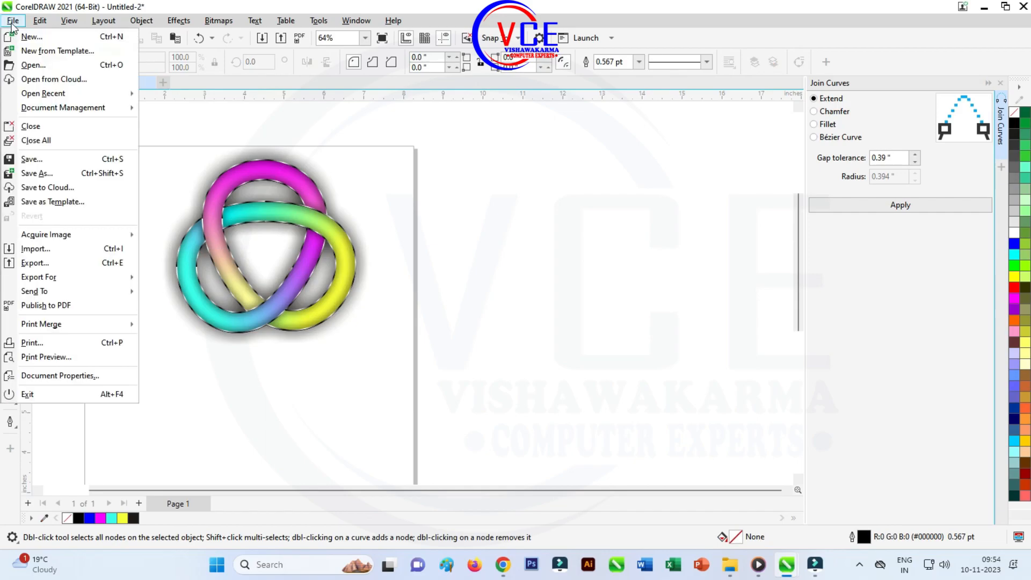
click(55, 251)
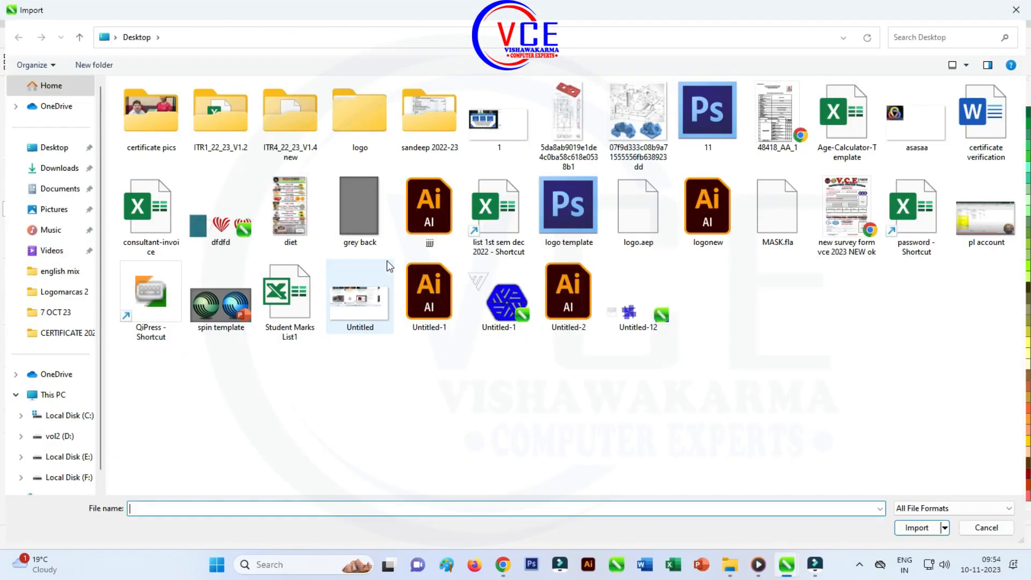
double_click(357, 201)
click(245, 176)
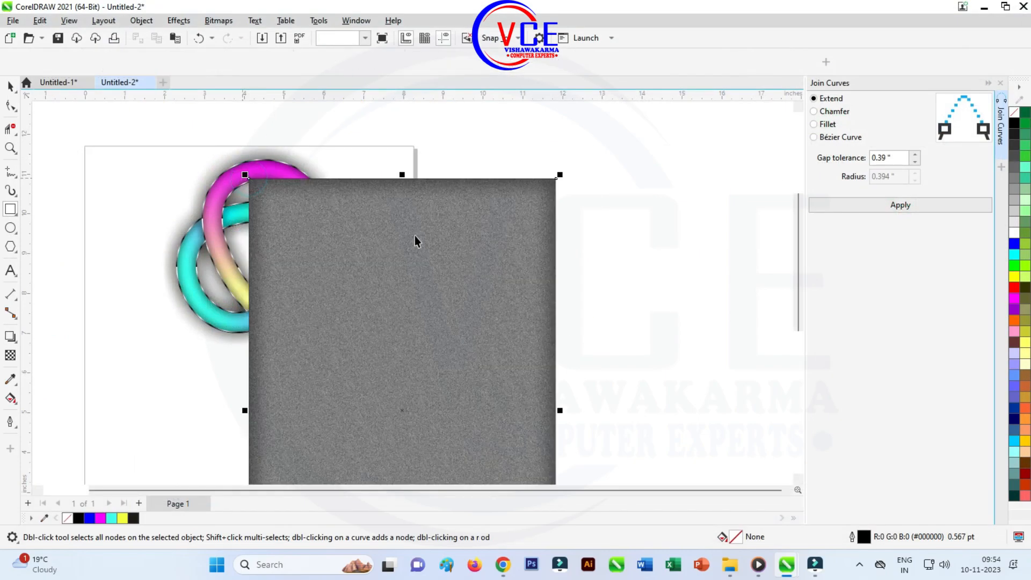
Rotate the grey image by 90° and move it so that it covers the knot.
text(90)
key(Return)
drag(459, 384, 417, 256)
Send the grey image to the back of the page, behind the knot.
right_click(392, 208)
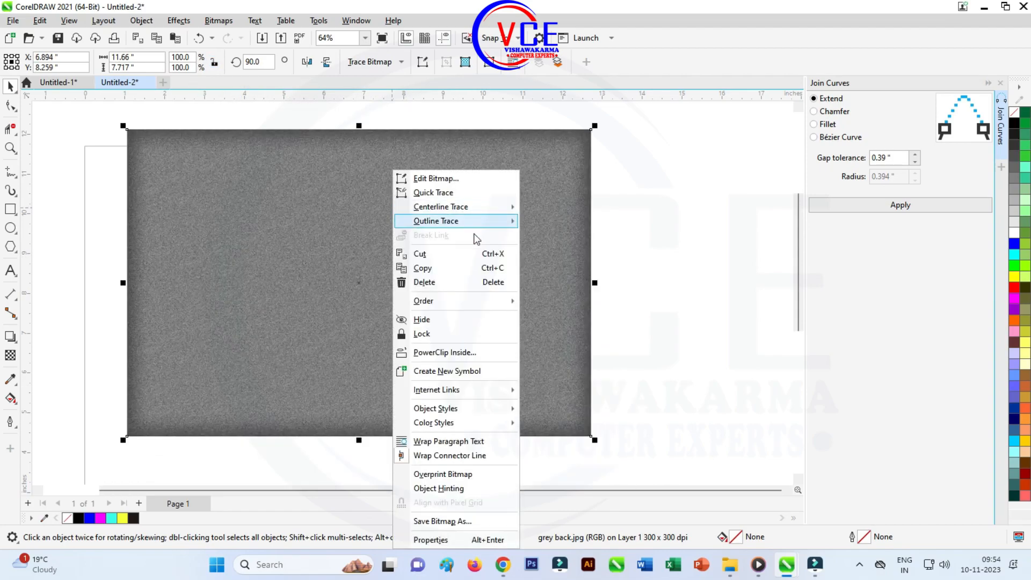
mouse_move(463, 300)
click(566, 318)
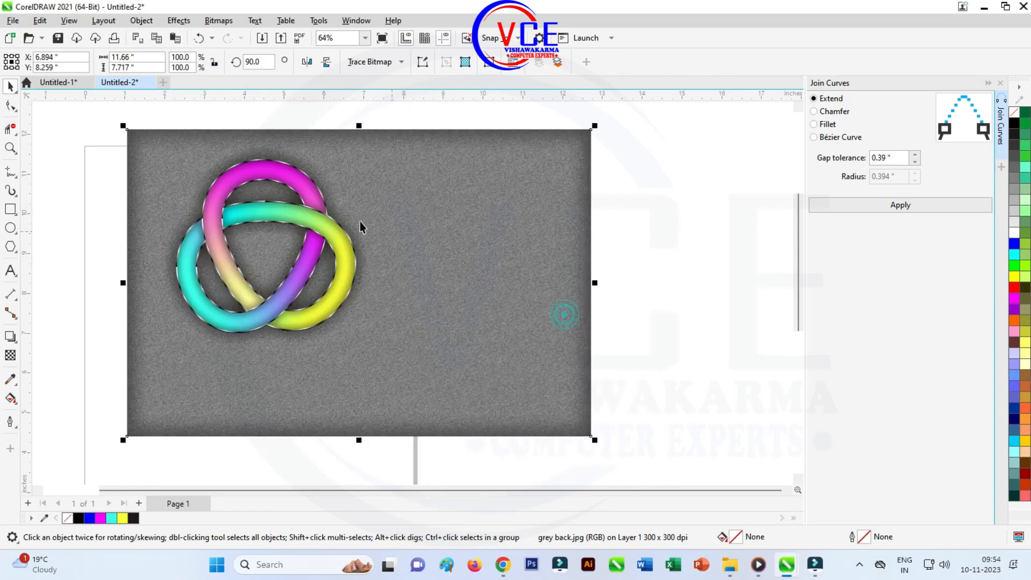
Enlarge the knot group to about 118% and reposition it over the left half of the grey background.
scroll(361, 202, up, 1)
click(291, 216)
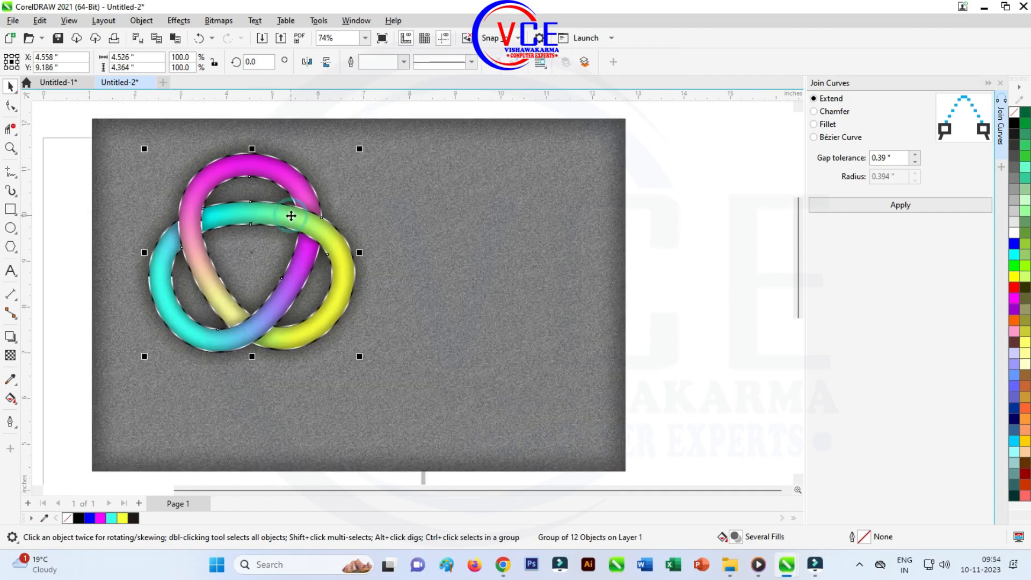
scroll(252, 205, down, 1)
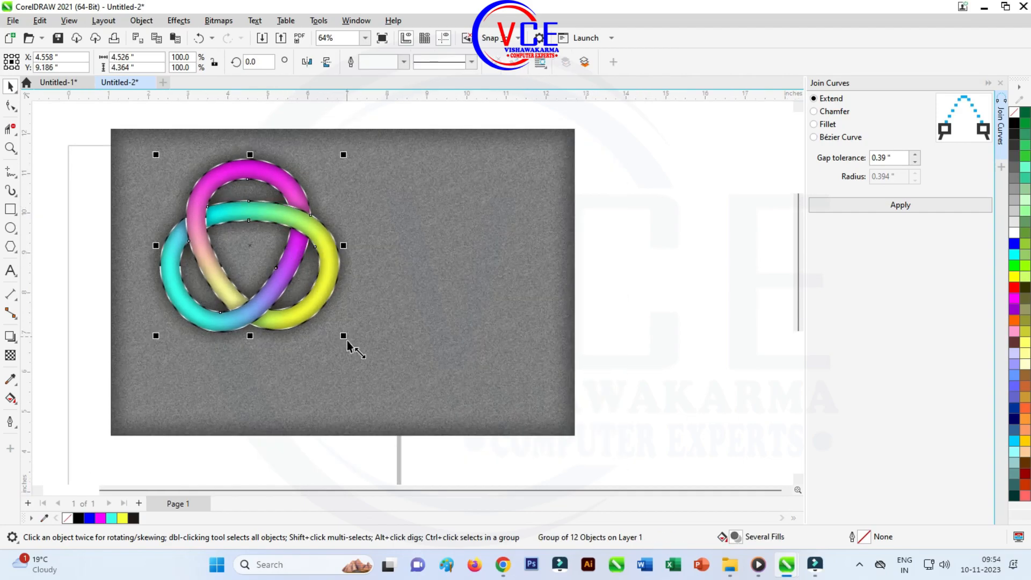
drag(346, 339, 374, 366)
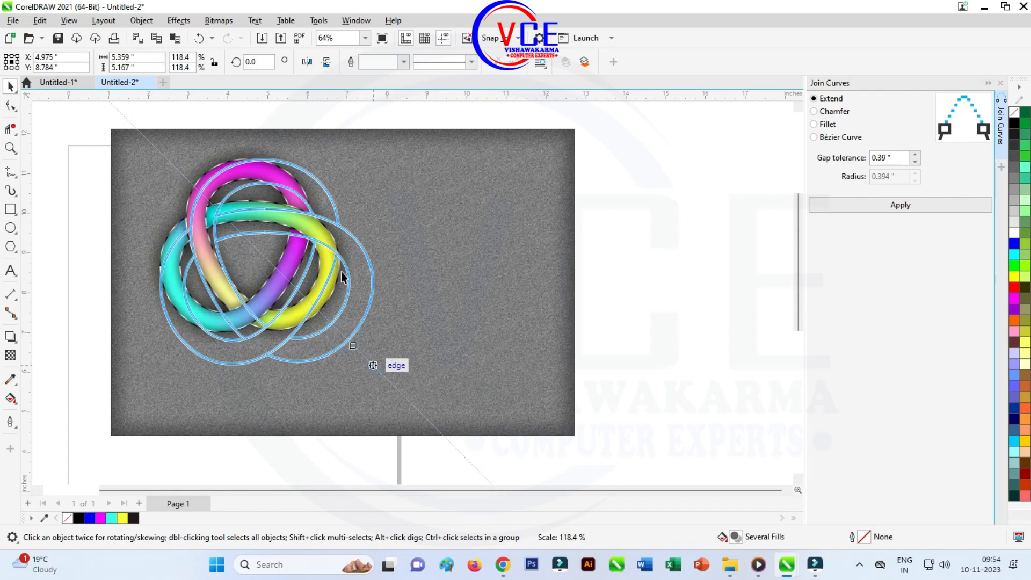
drag(332, 248, 295, 242)
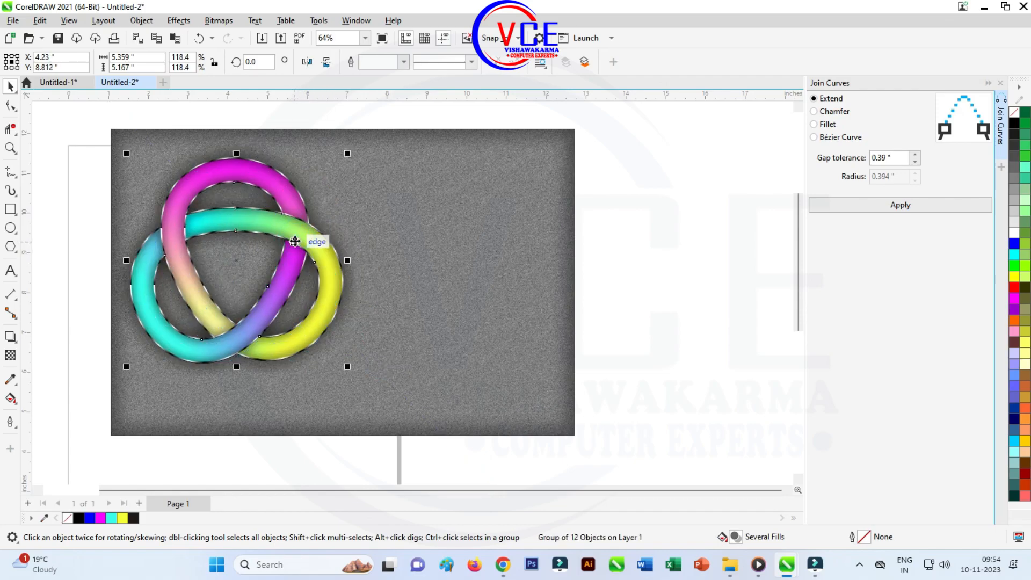
Place a copy of the knot beside the original and nudge it level, to about X 9.777 and Y 8.797 inches.
drag(294, 242, 502, 237)
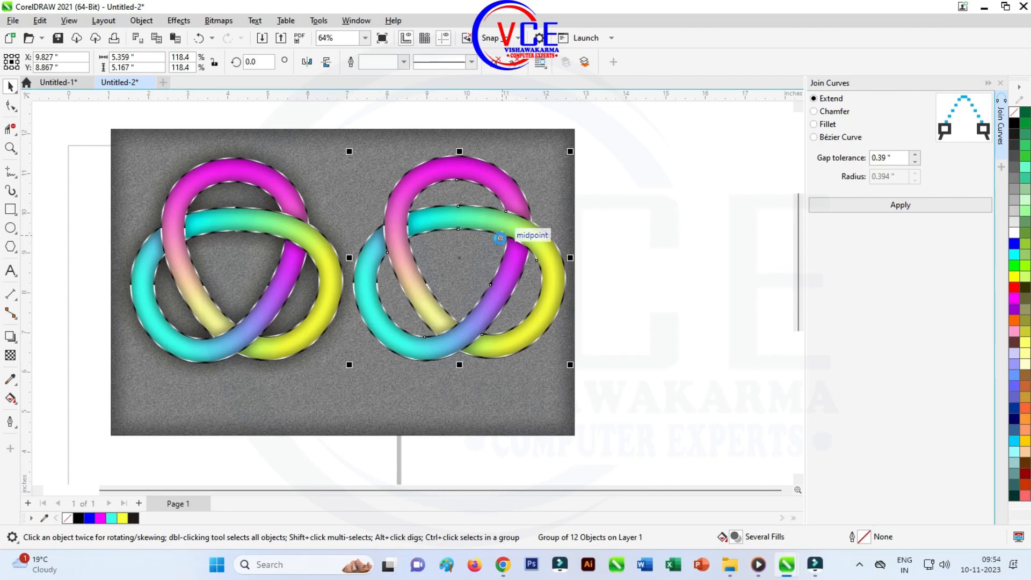
key(Down)
key(Up)
key(Up)
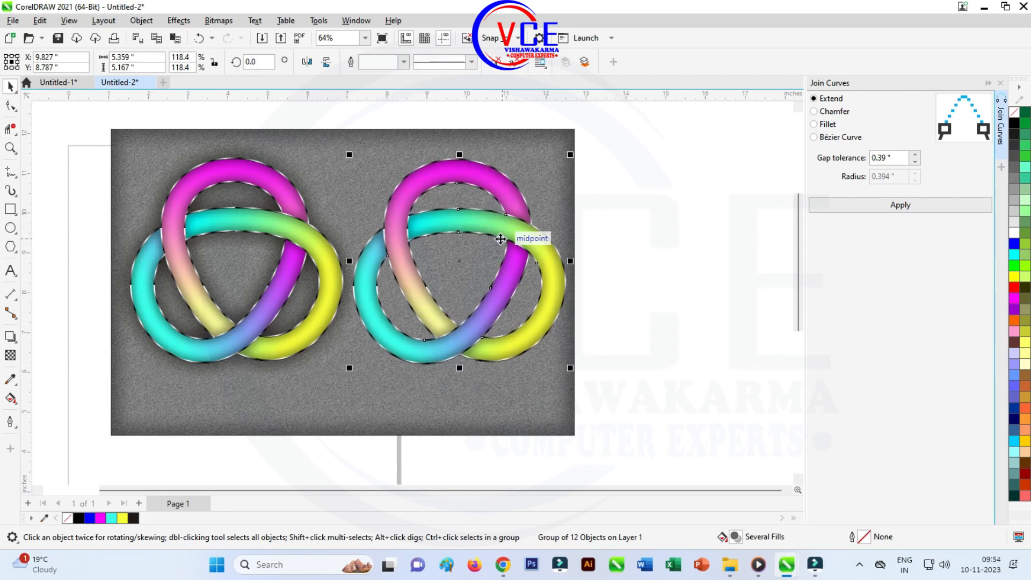
key(Left)
key(Left)
key(Left)
key(Left)
key(Left)
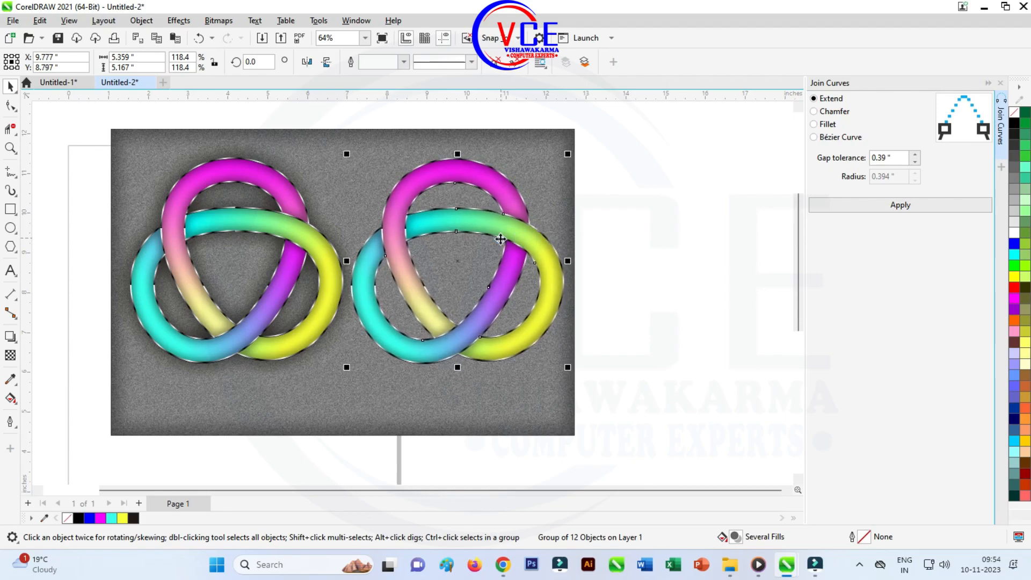
Stretch the grey background to about 11.97 inches wide and nudge the copied knot right to about X 9.887 inches.
click(546, 400)
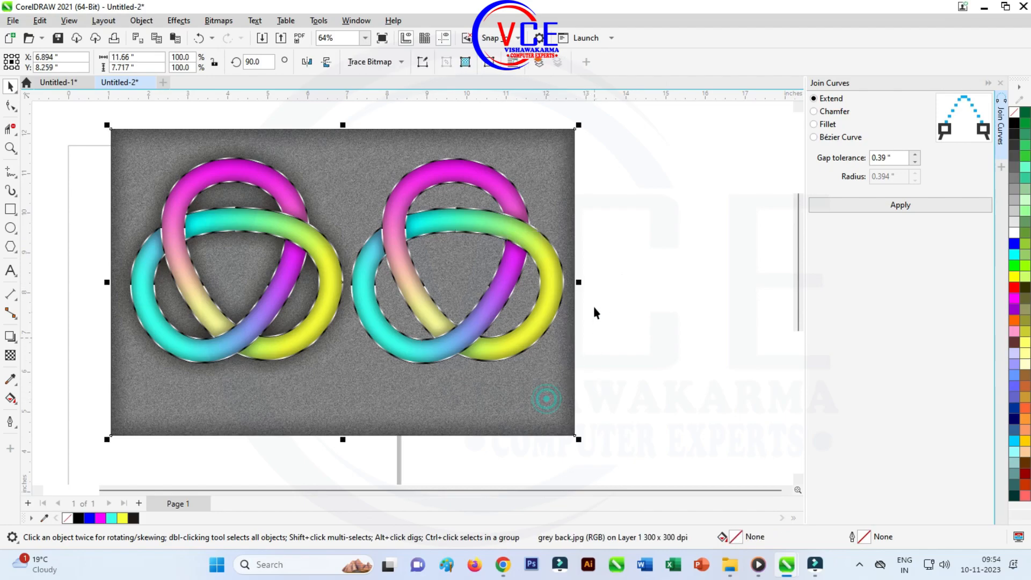
drag(582, 283, 594, 285)
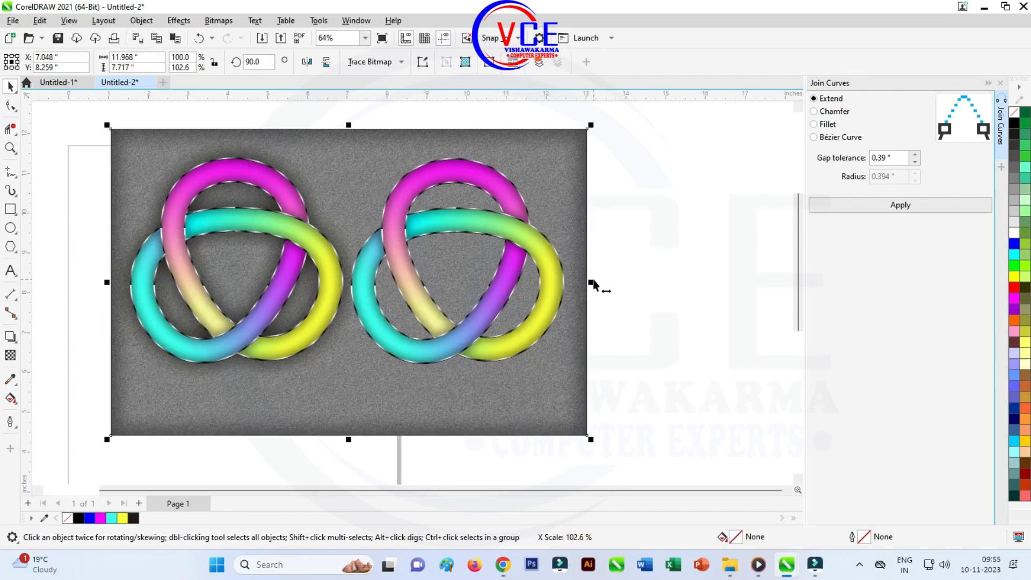
click(564, 282)
key(Right)
key(Right)
key(Right)
key(Right)
key(Right)
key(Right)
key(Right)
key(Right)
key(Right)
key(Right)
key(Right)
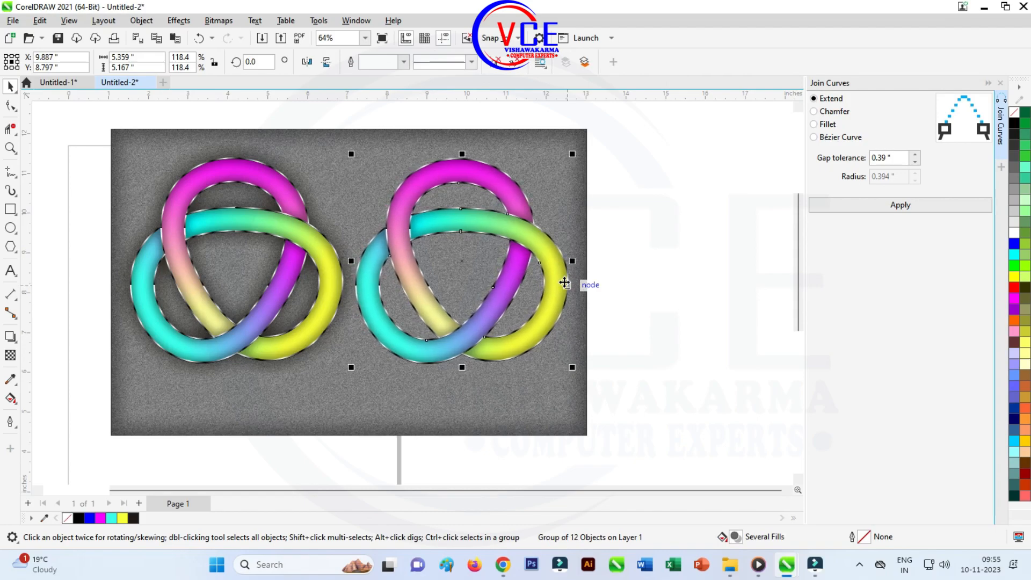
Flatten the effects of the copied knot and open the Hue/Saturation/Lightness adjustment for it, keeping the knot in view.
click(177, 21)
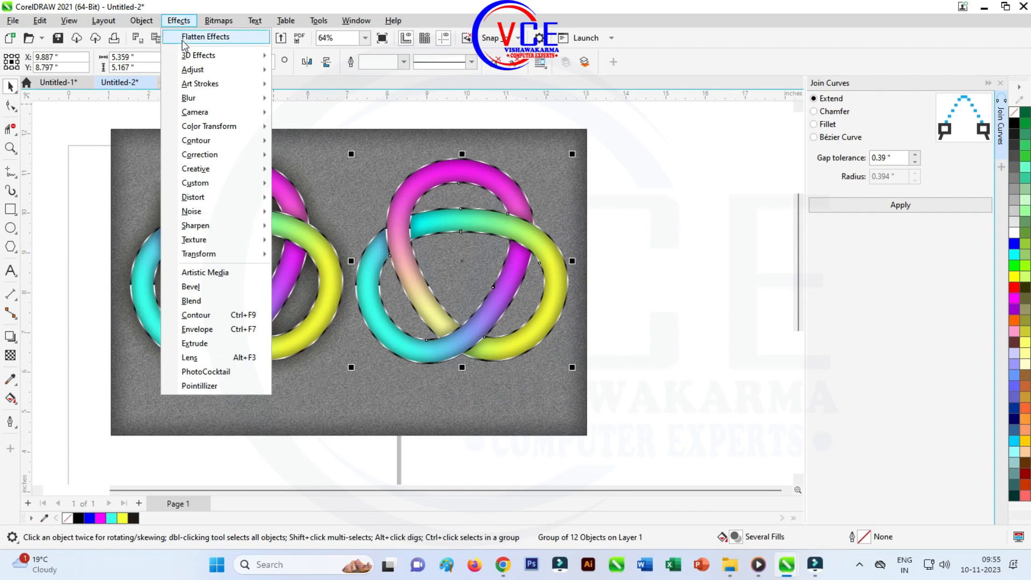
click(195, 38)
click(178, 20)
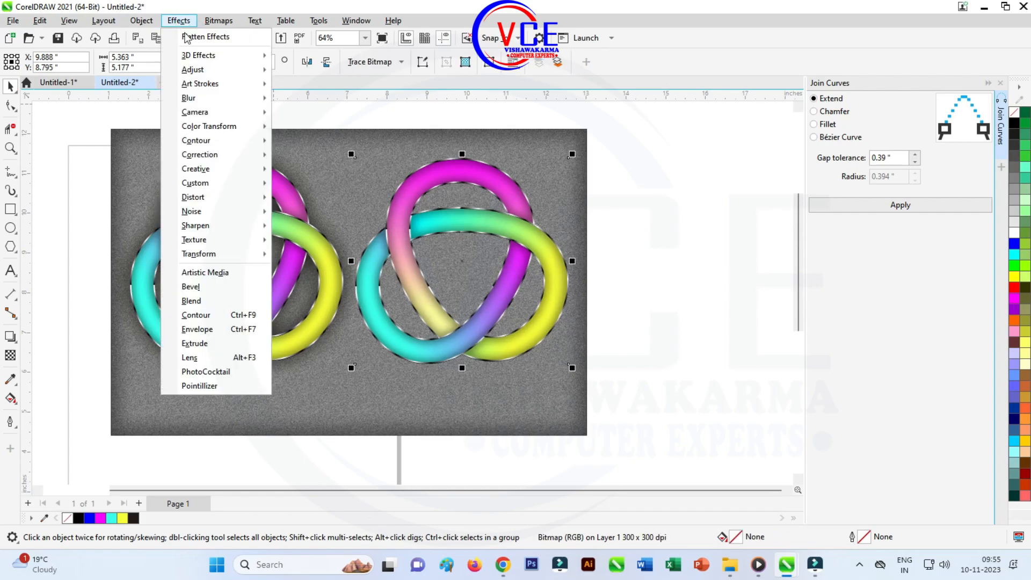
mouse_move(204, 69)
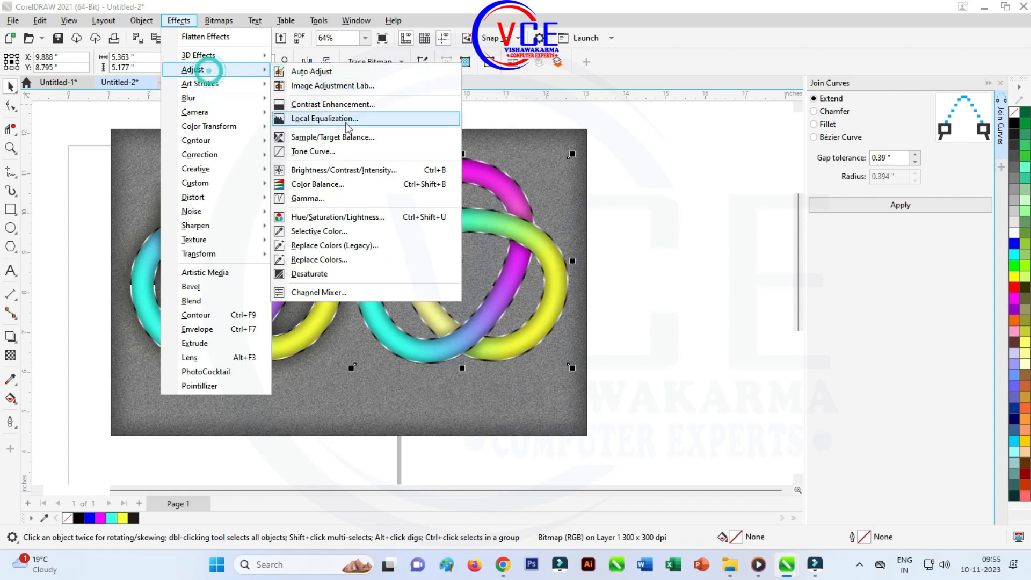
click(346, 217)
drag(575, 166, 805, 97)
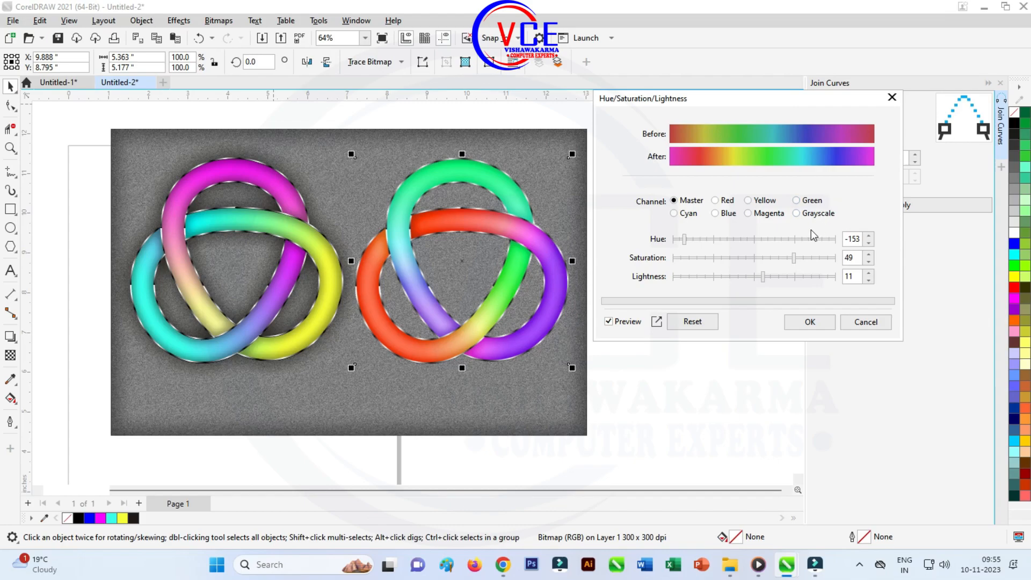
Try several master hue shifts on the copied knot, including -134, 180 and 154.
click(697, 246)
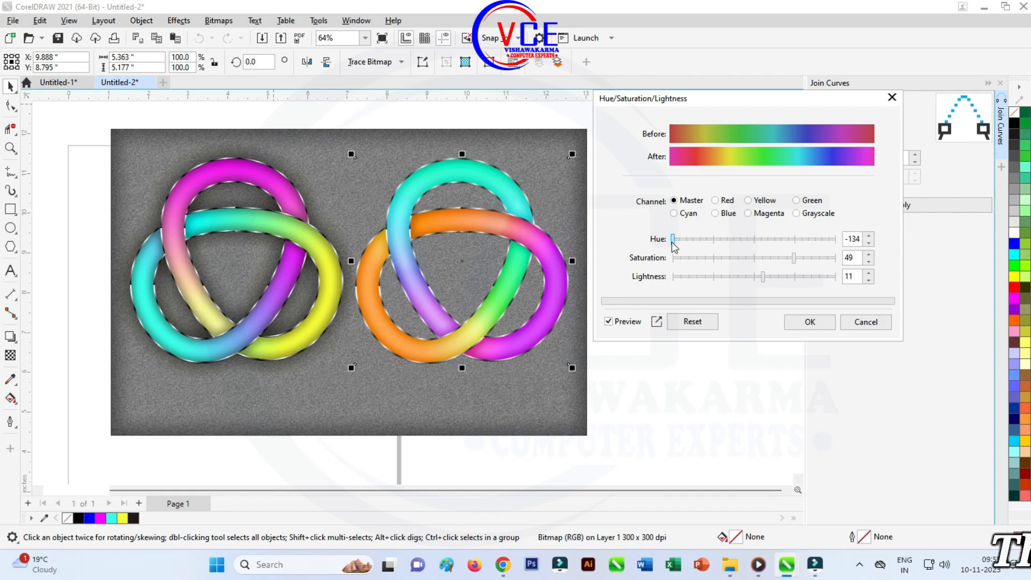
click(671, 240)
click(827, 242)
click(825, 240)
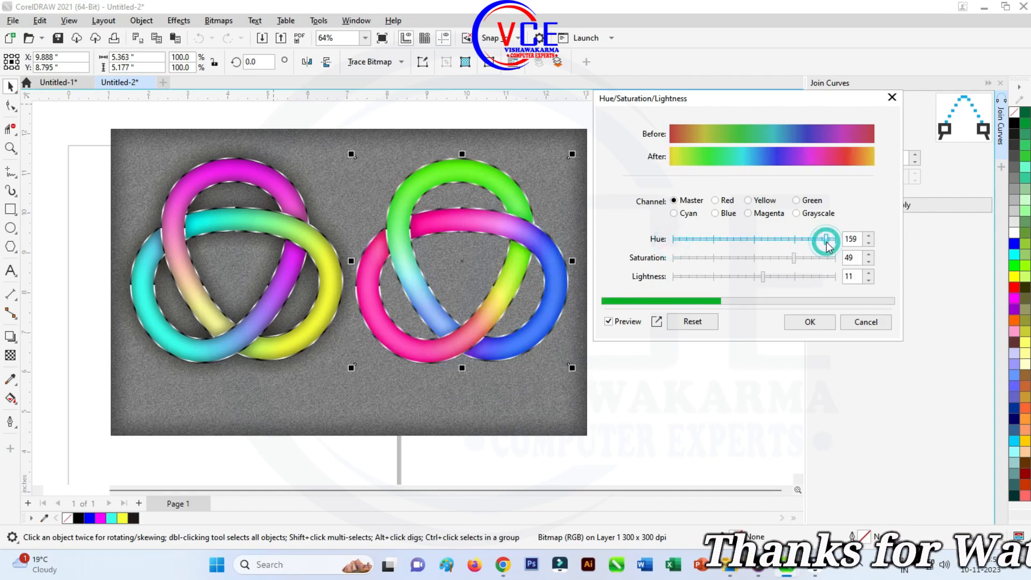
click(826, 241)
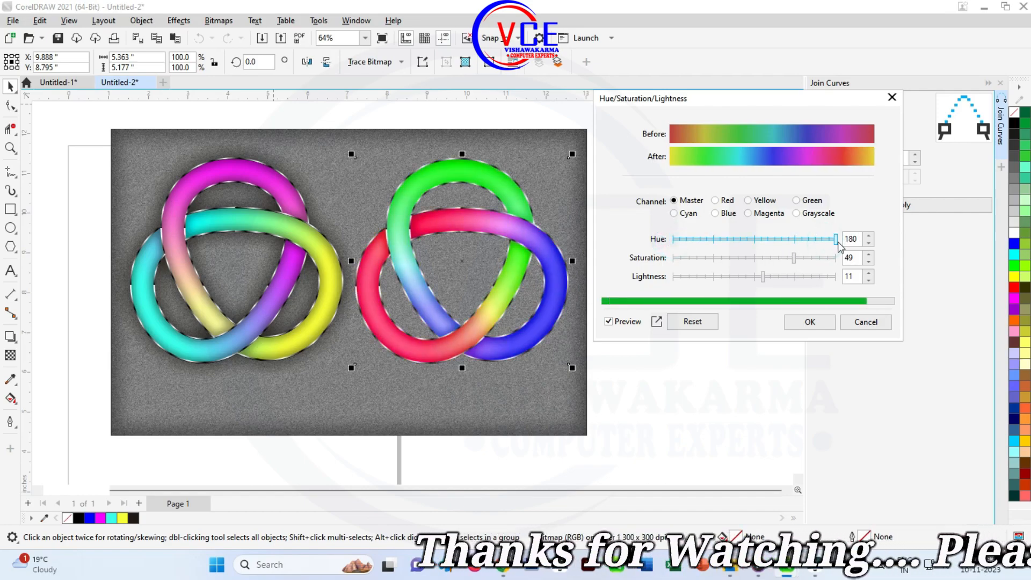
click(826, 242)
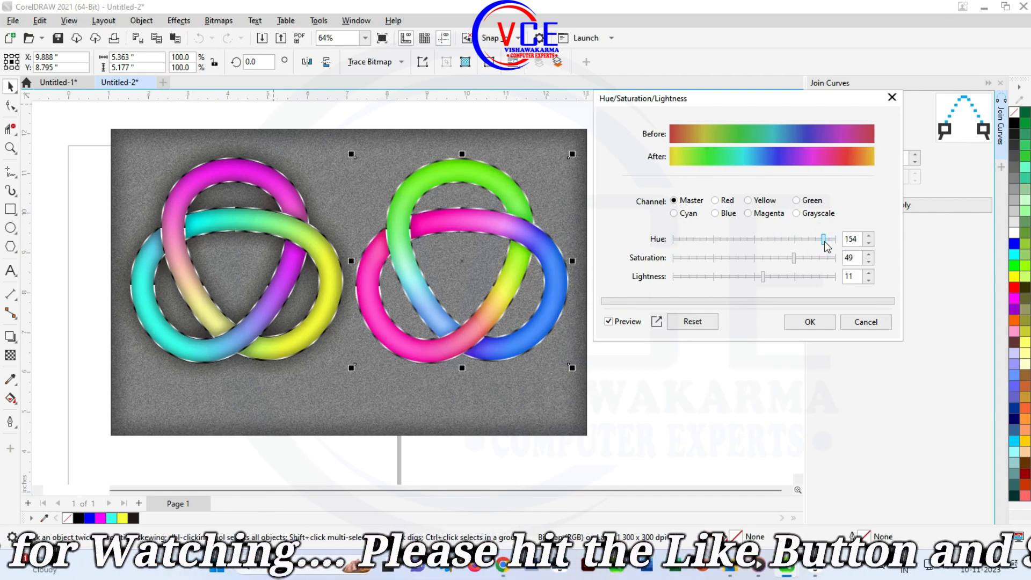
Recolour the copied knot with a master hue of -79 and a saturation of 28, and apply the adjustment.
drag(828, 243, 735, 240)
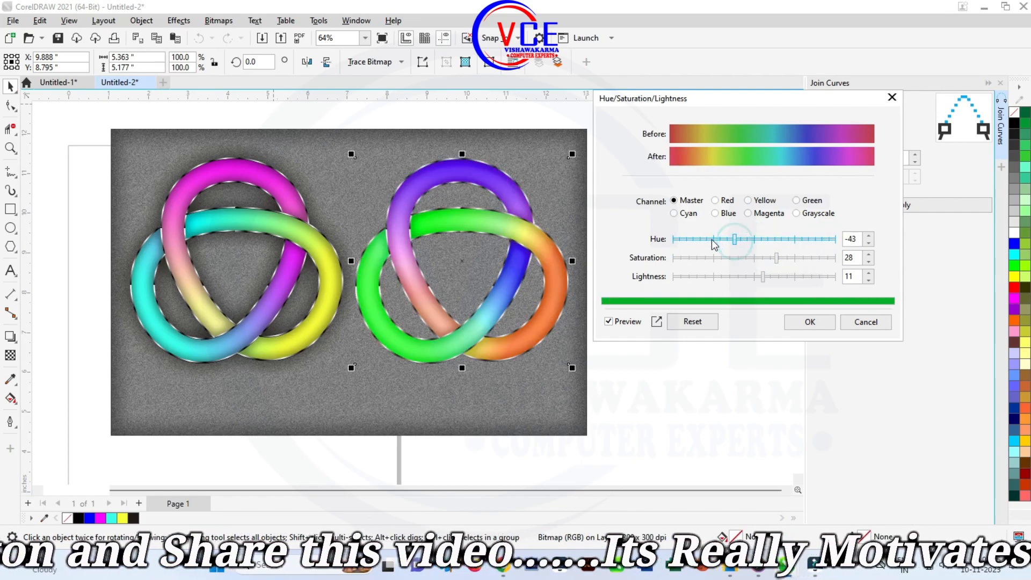
click(718, 240)
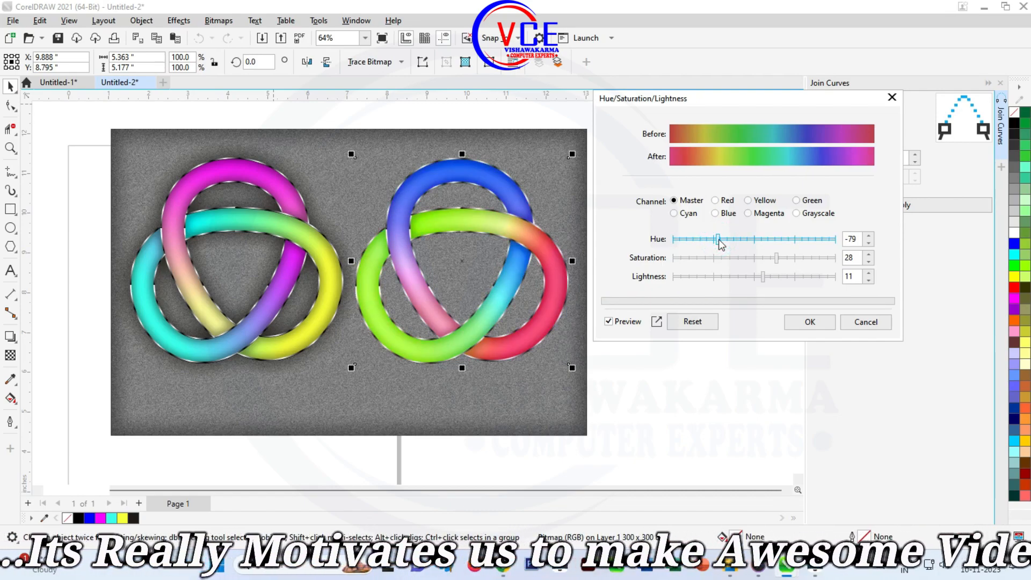
click(809, 322)
scroll(411, 214, down, 1)
scroll(439, 228, up, 1)
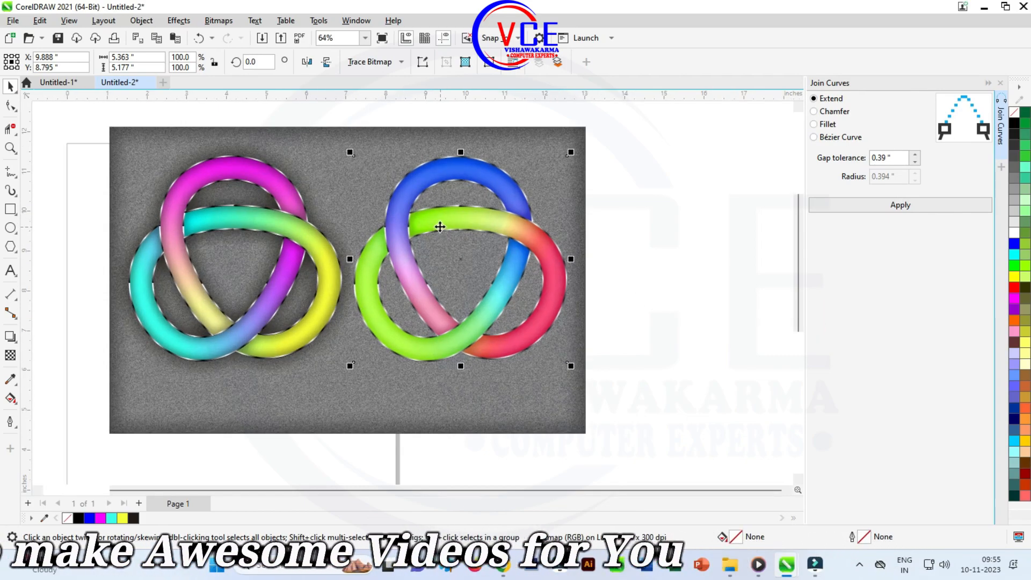
Check the original knot's shadow settings with the Shadow tool and return to the recoloured copy.
click(10, 341)
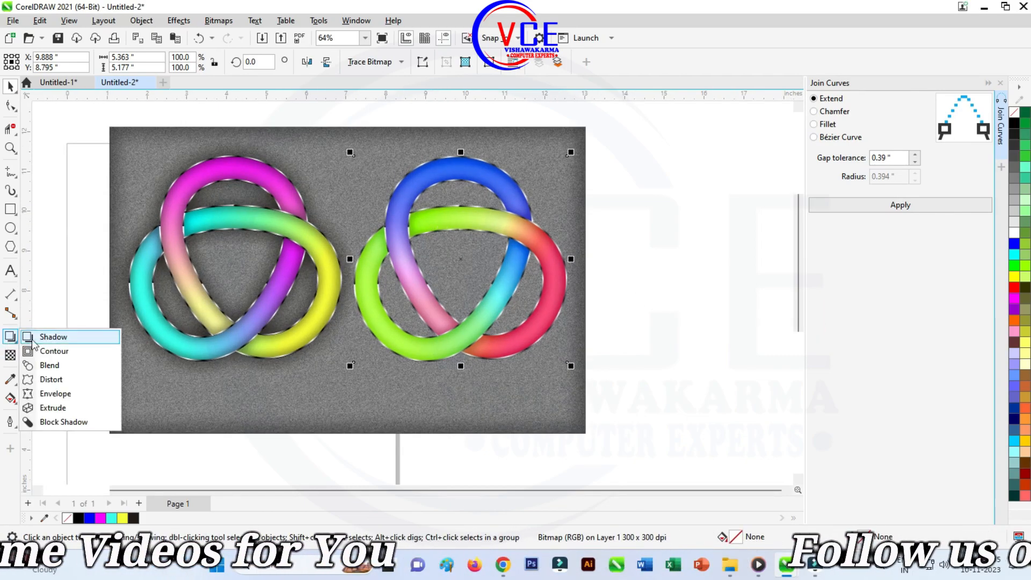
click(38, 337)
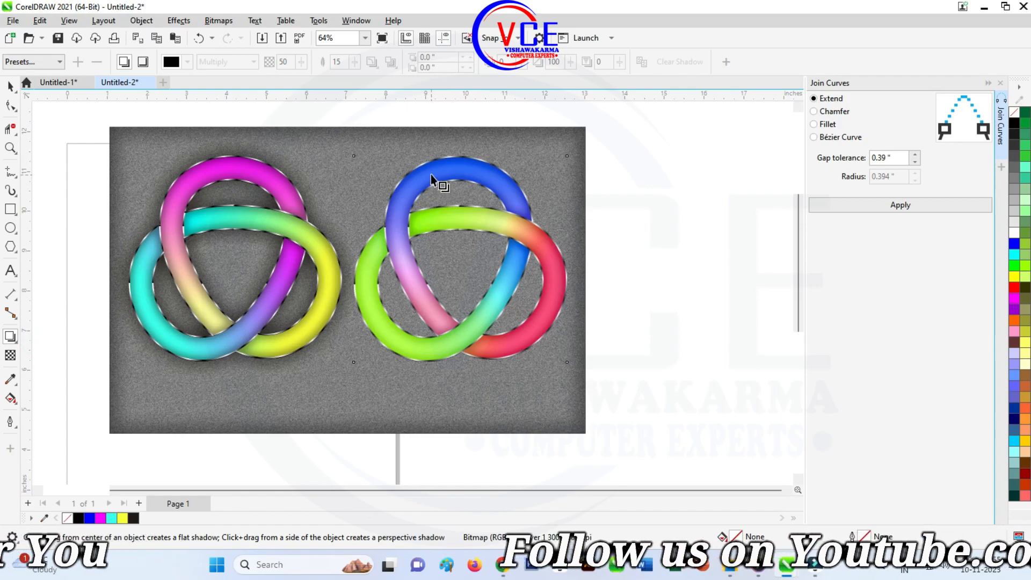
click(10, 86)
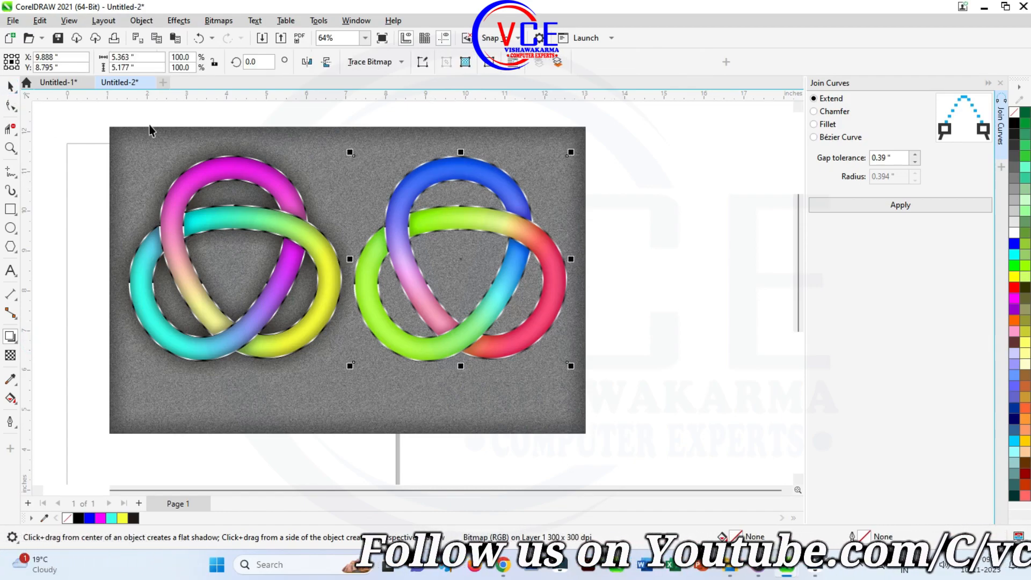
click(10, 337)
click(41, 333)
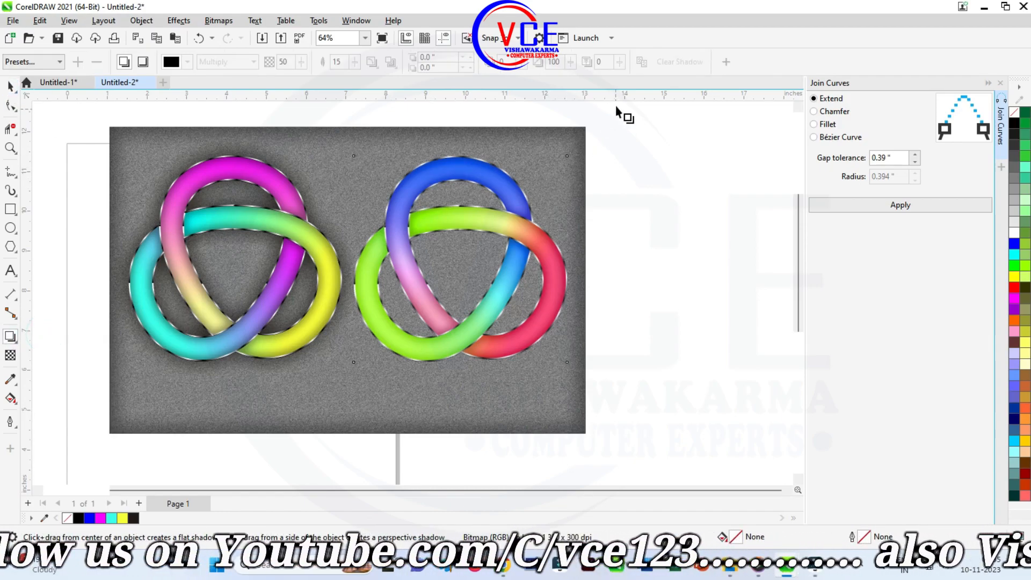
click(269, 179)
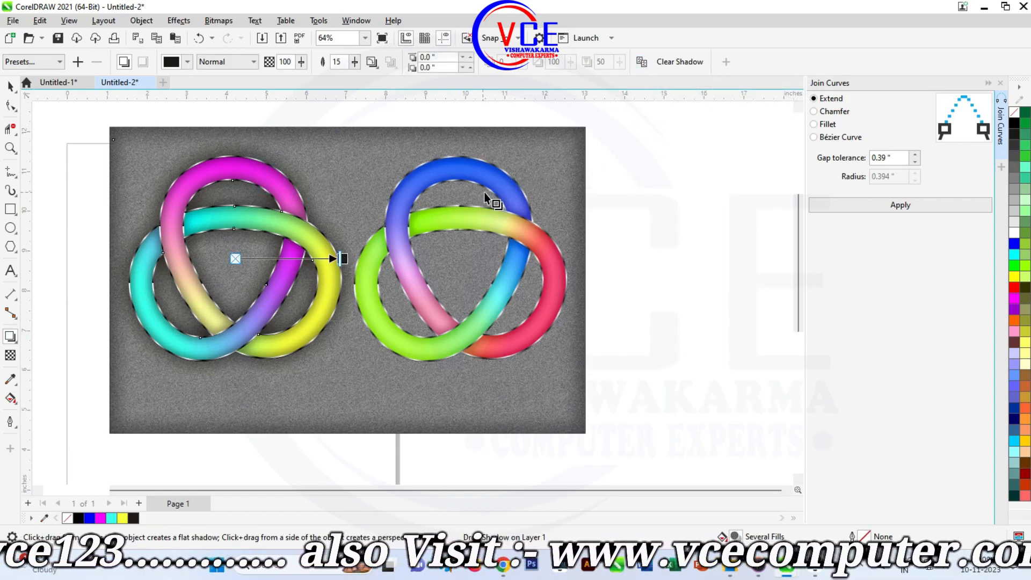
click(509, 186)
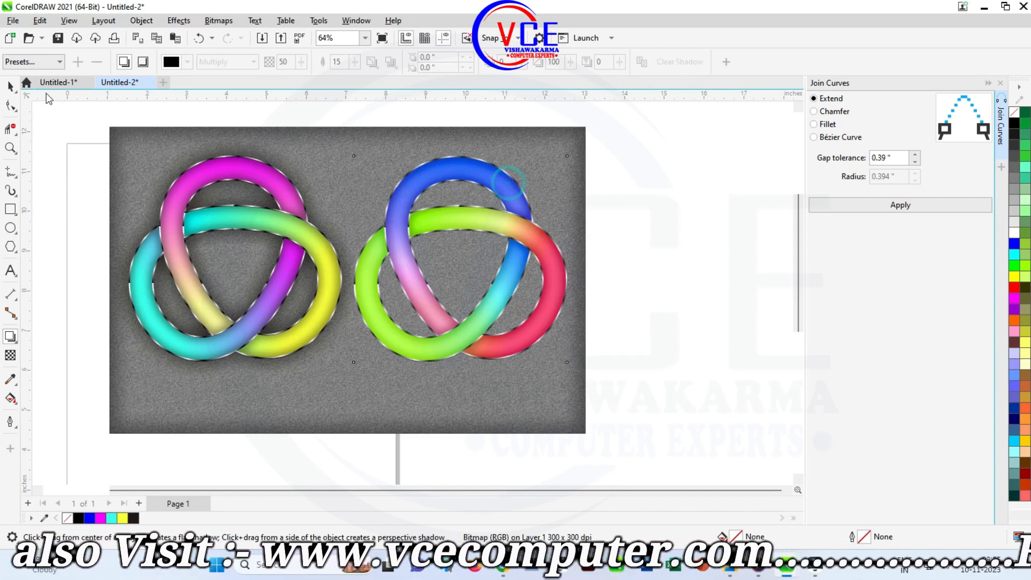
Try to apply the Small Glow shadow preset to the recoloured knot copy.
click(7, 88)
click(663, 253)
click(510, 227)
click(7, 347)
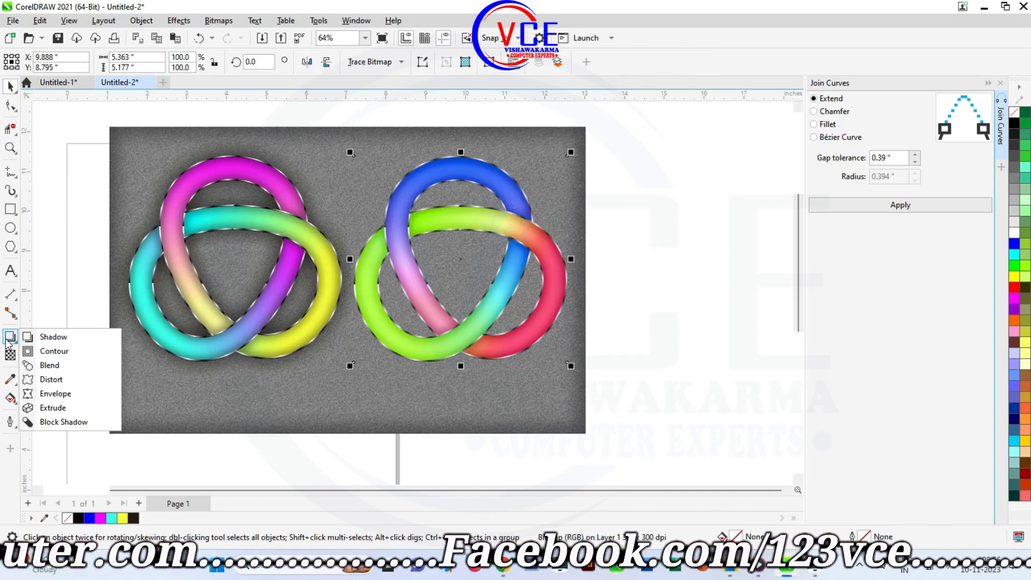
click(52, 337)
click(60, 63)
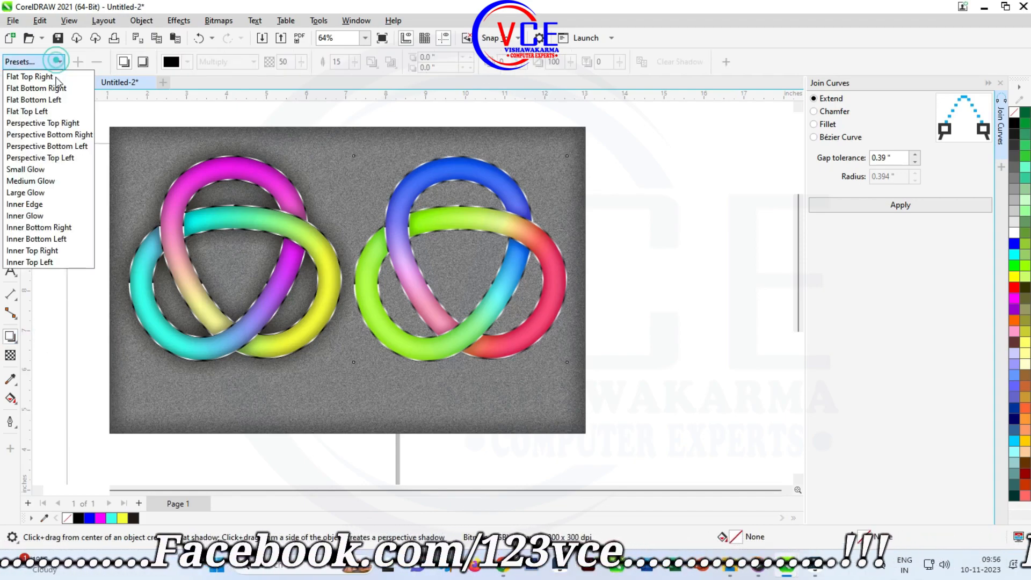
click(34, 166)
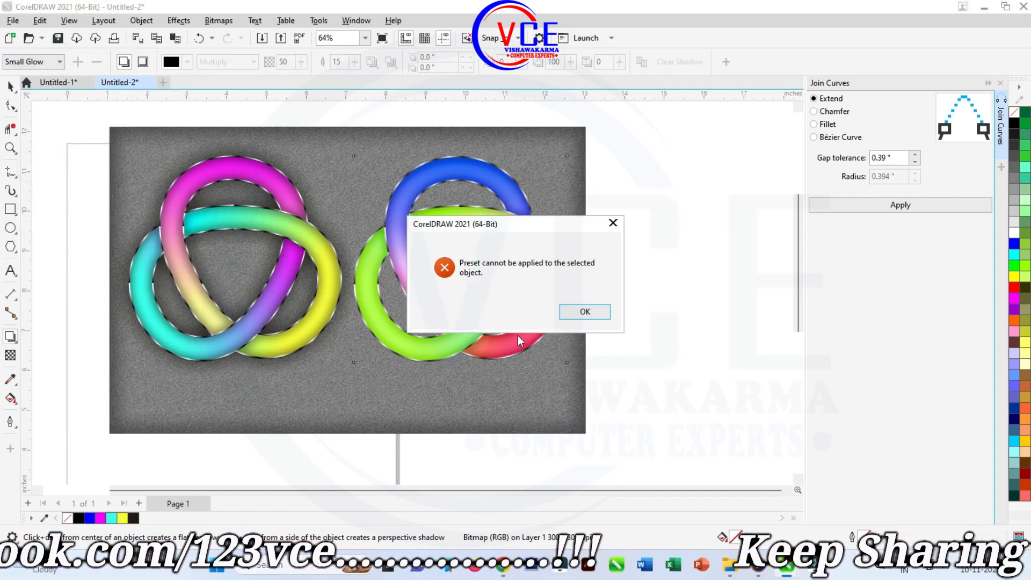
click(568, 313)
Flatten the effects on the recoloured knot copy.
click(169, 23)
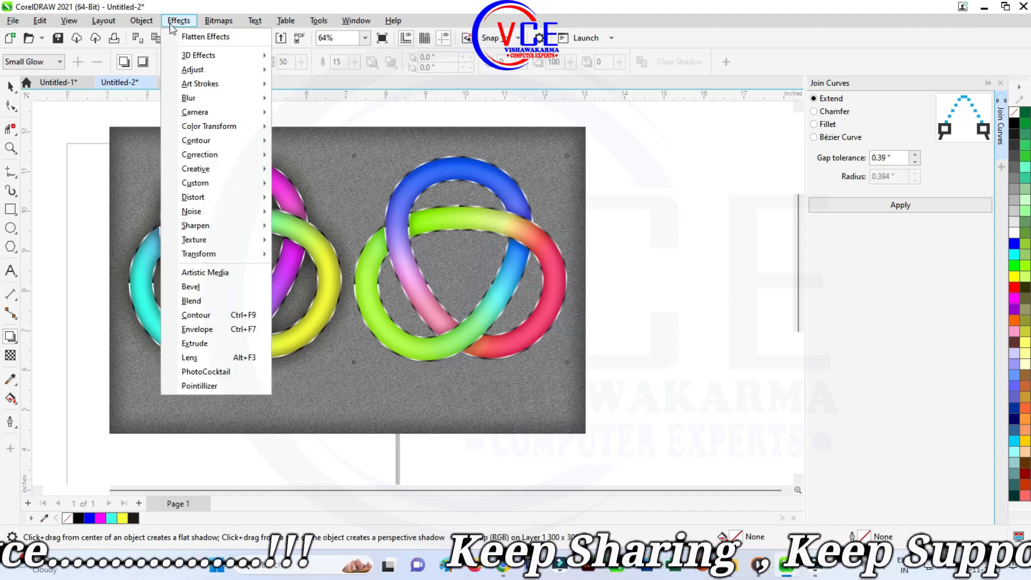
click(179, 36)
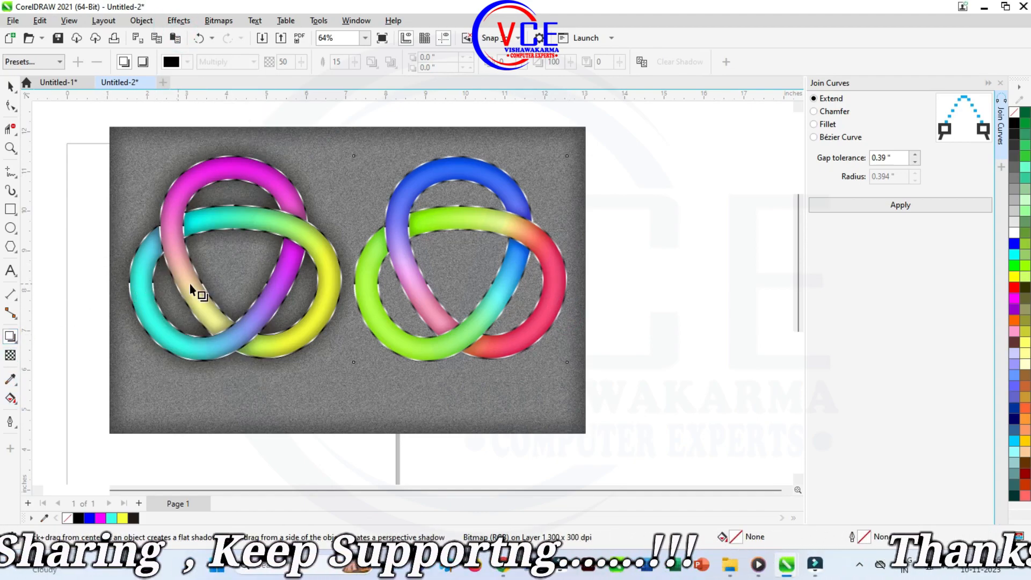
click(10, 105)
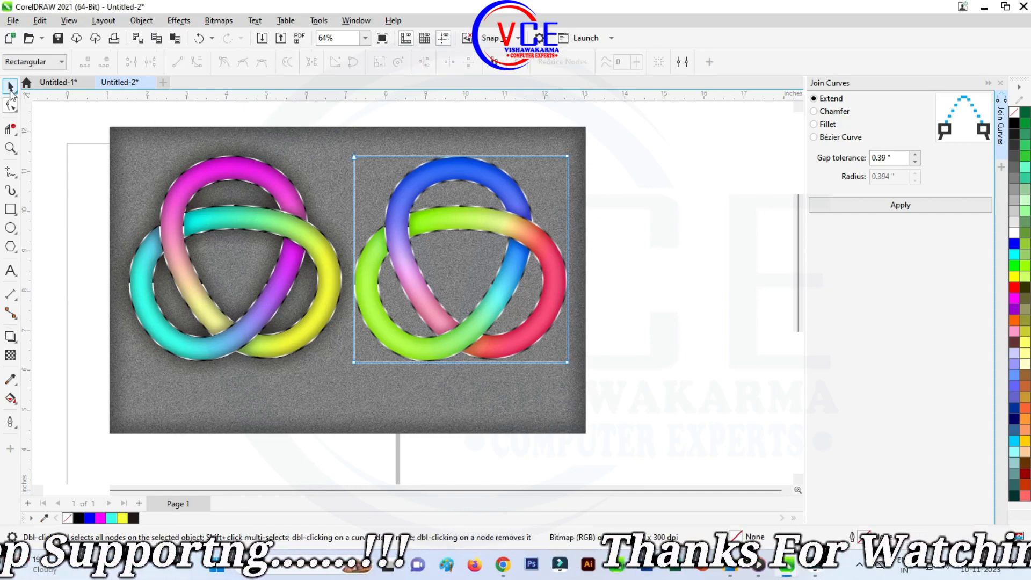
key(space)
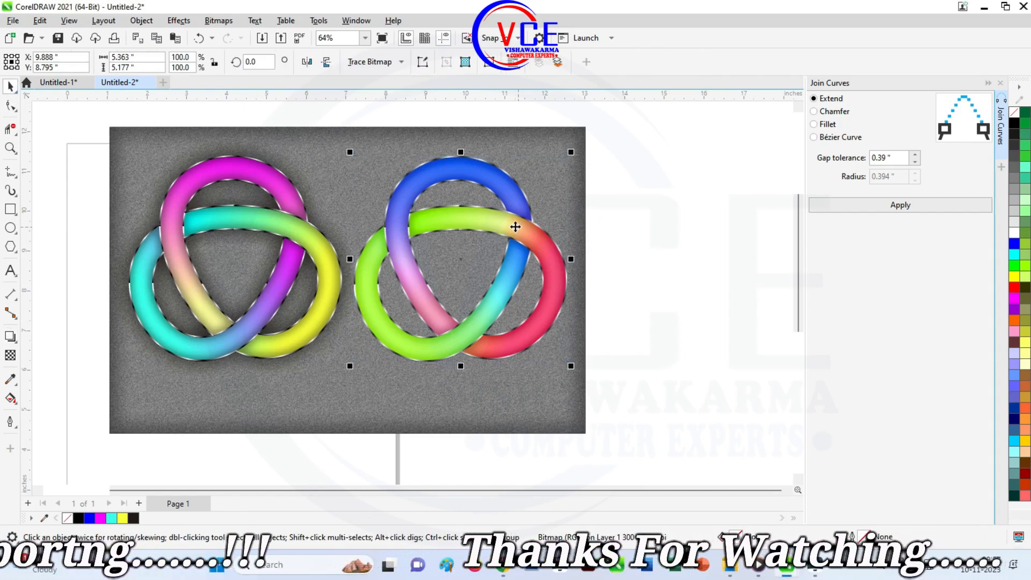
Copy the original knot's drop shadow onto the recoloured knot copy.
click(10, 338)
click(43, 337)
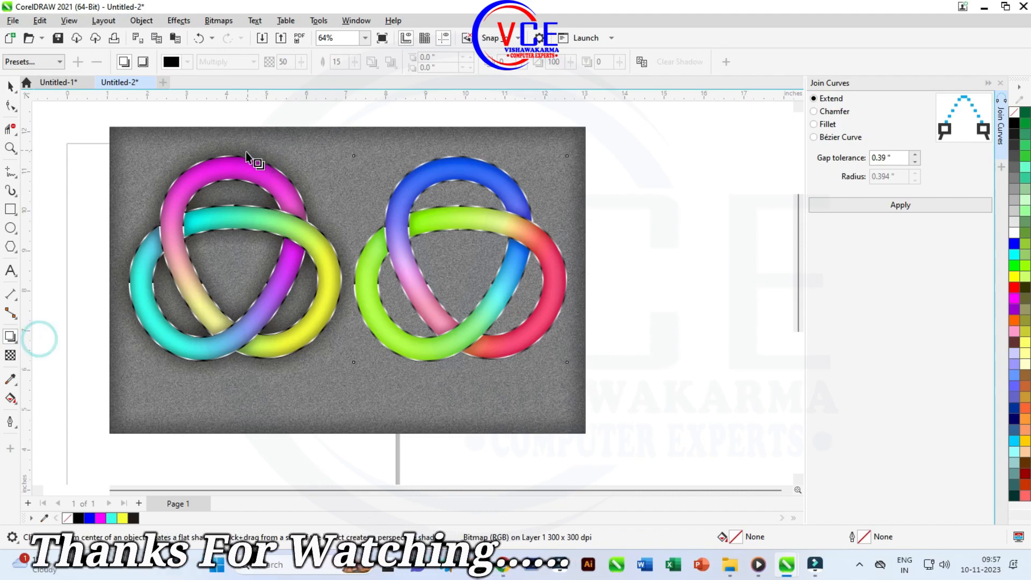
click(270, 165)
click(517, 322)
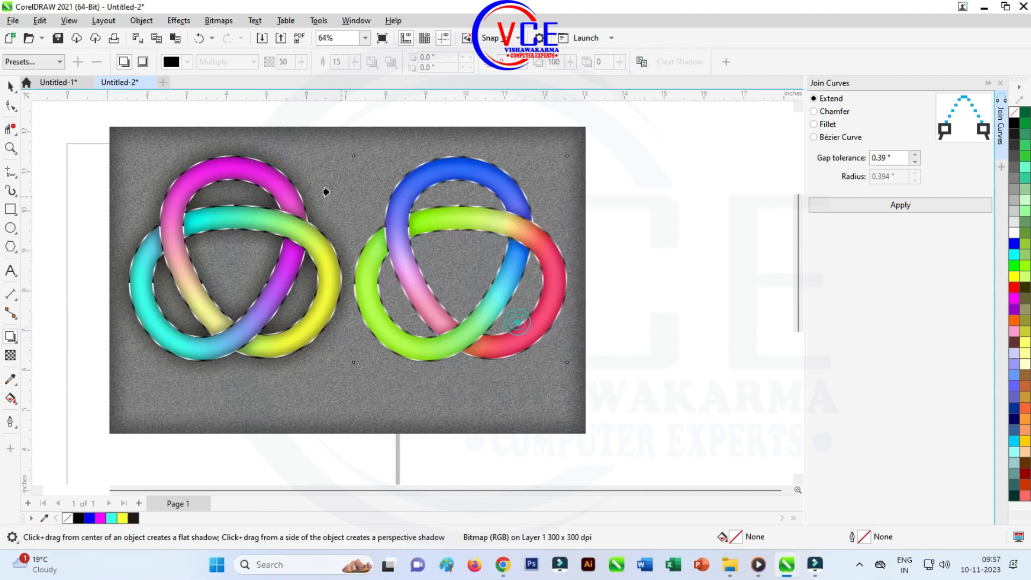
click(260, 159)
key(space)
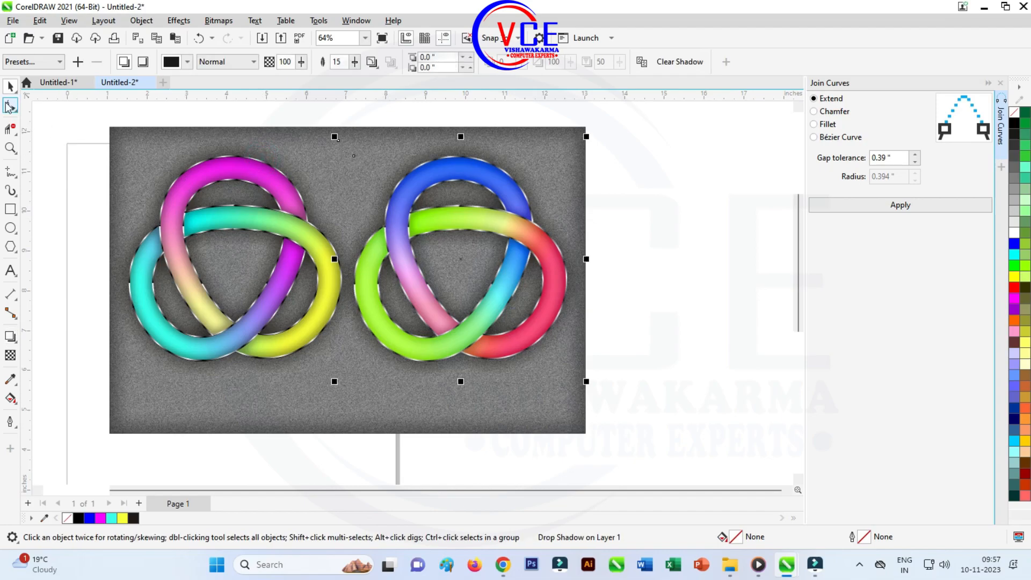
Draw a flat ellipse about 3.59 by 0.44 inches below the original knot and fill it with black.
click(13, 237)
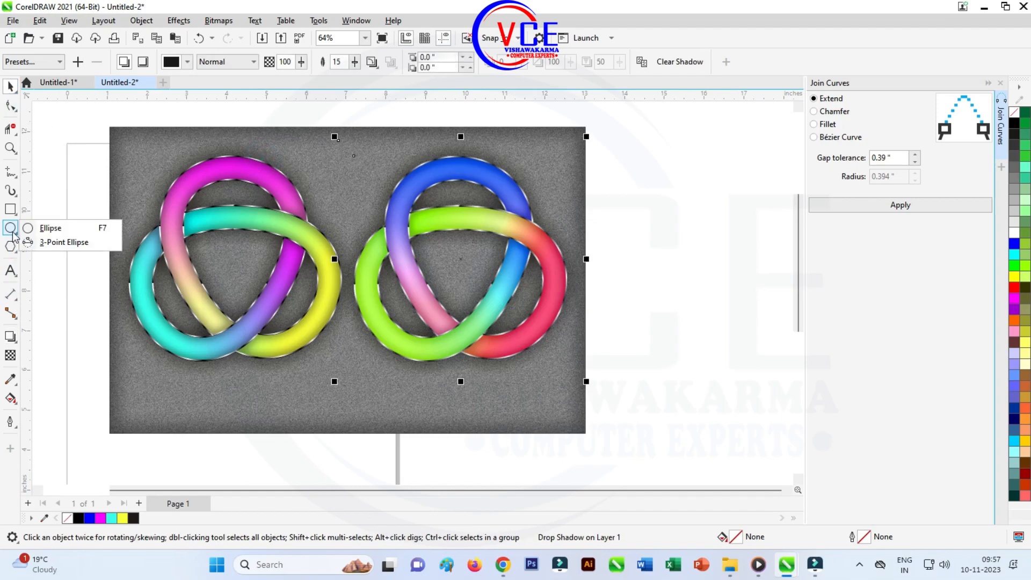
click(31, 227)
scroll(287, 420, up, 1)
drag(141, 361, 314, 388)
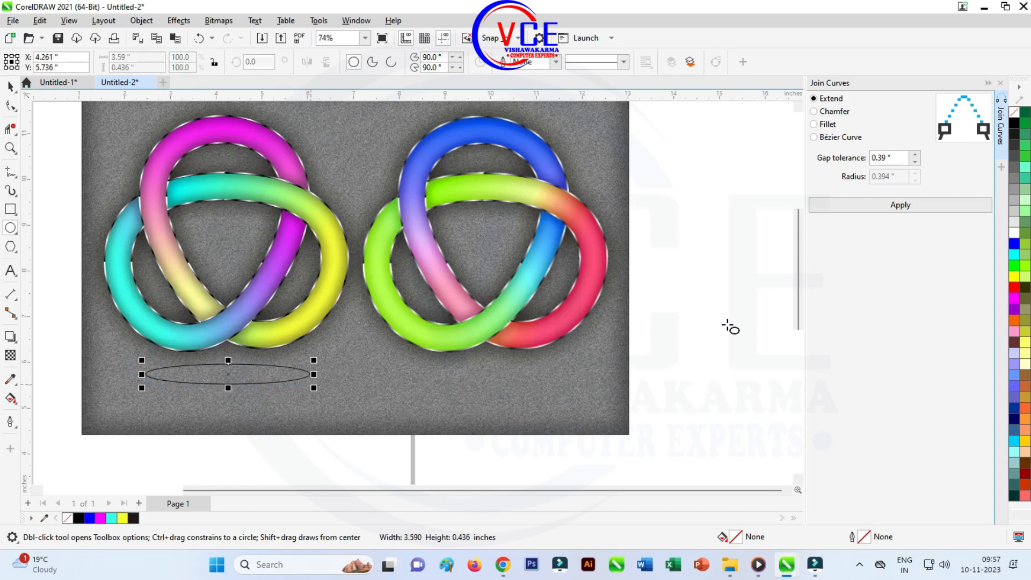
click(1013, 127)
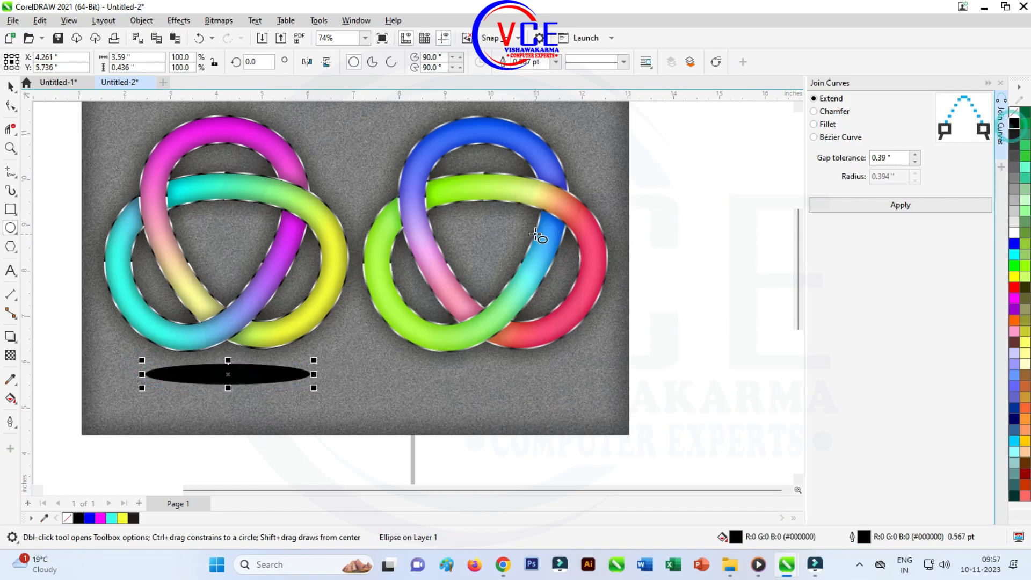
Apply a Gaussian Blur with a radius of 44.4 pixels to the black ellipse.
click(180, 22)
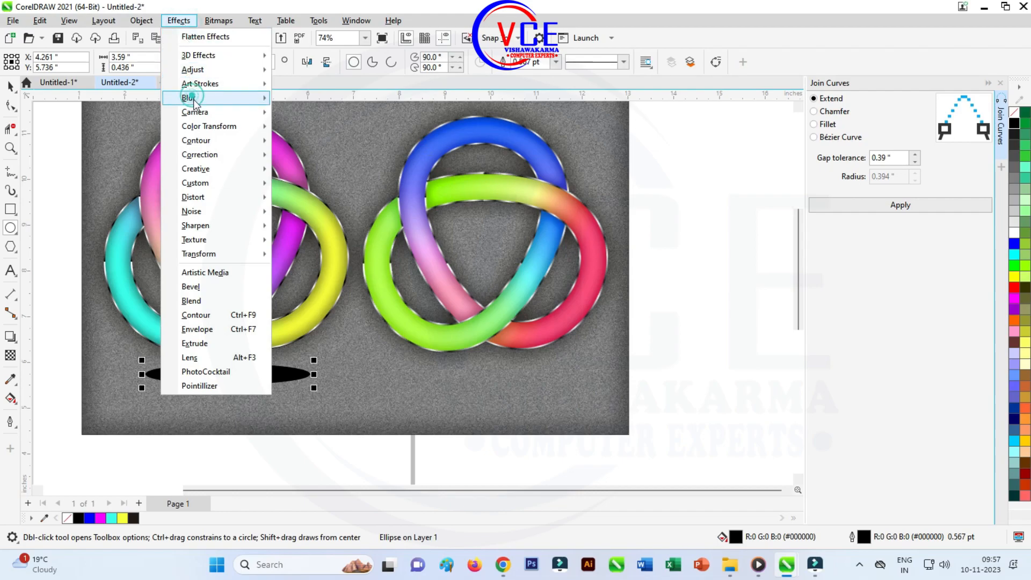
mouse_move(189, 99)
click(327, 129)
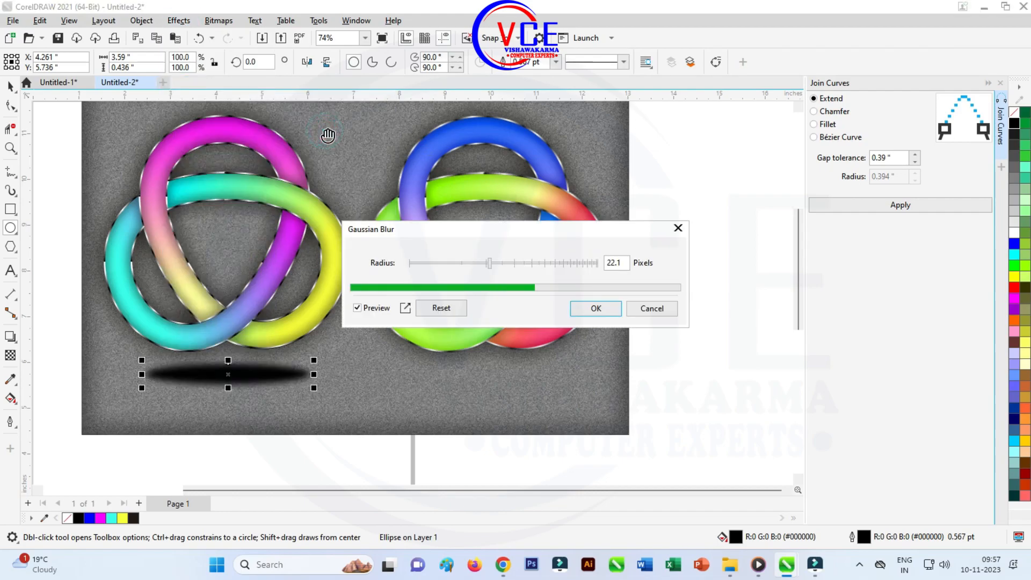
mouse_move(511, 265)
mouse_down()
mouse_move(548, 266)
mouse_move(520, 270)
mouse_up()
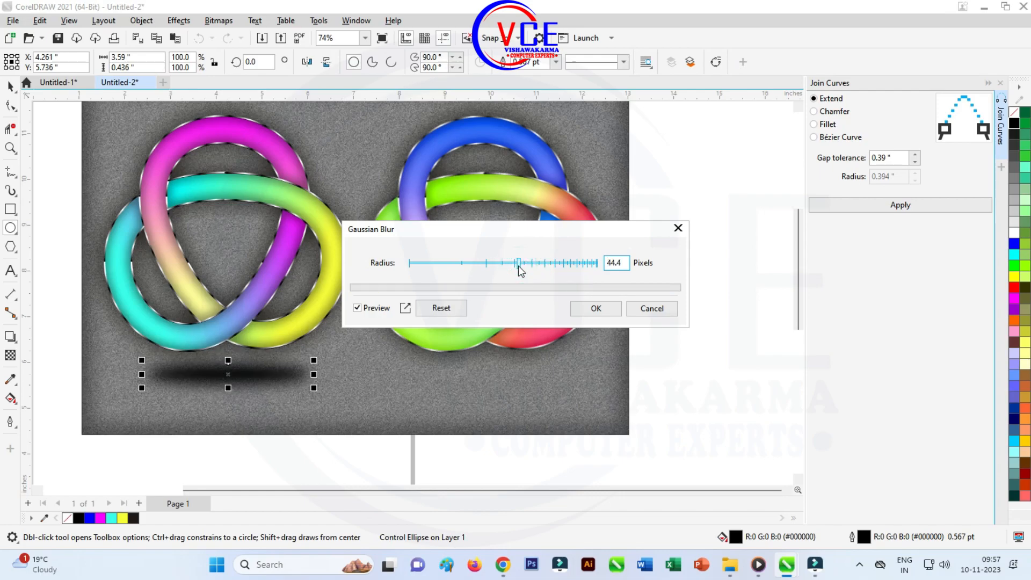
click(589, 315)
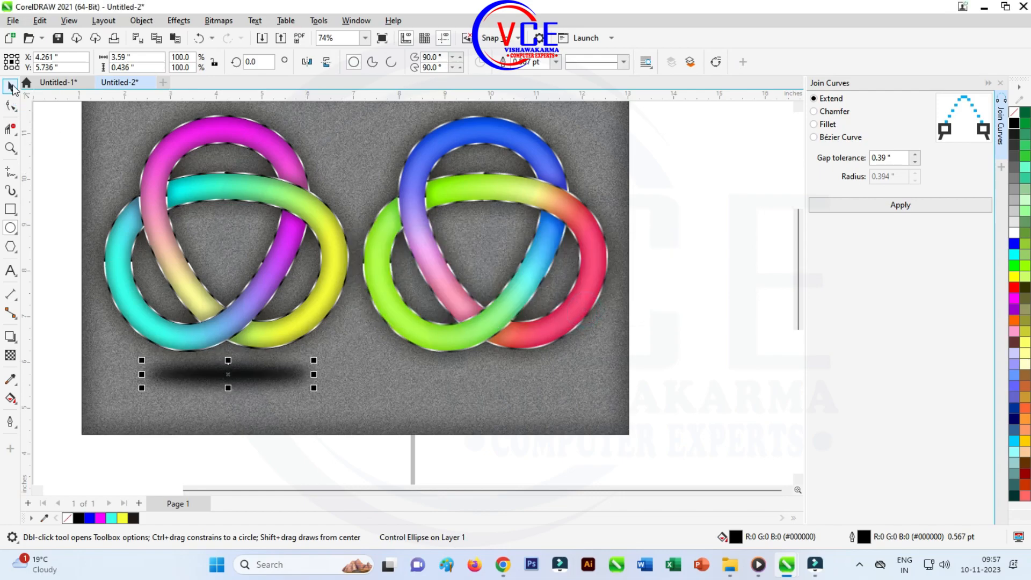
Adjust the blurred ellipse's position under the original knot and place a duplicate of it beneath the recoloured knot.
click(11, 86)
click(272, 378)
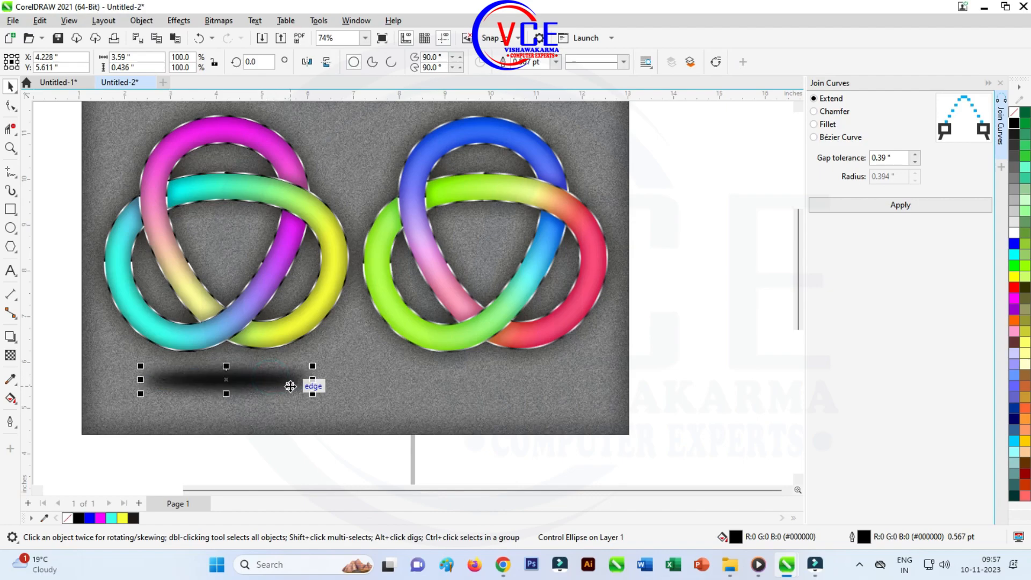
drag(281, 387, 526, 370)
key(ctrl+d)
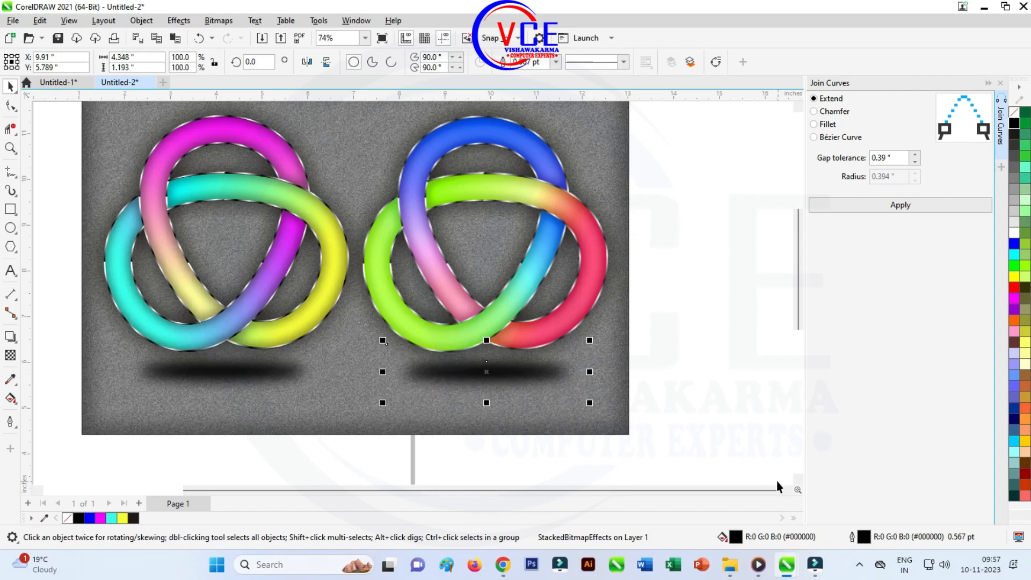
click(732, 312)
scroll(341, 282, down, 1)
scroll(371, 191, up, 2)
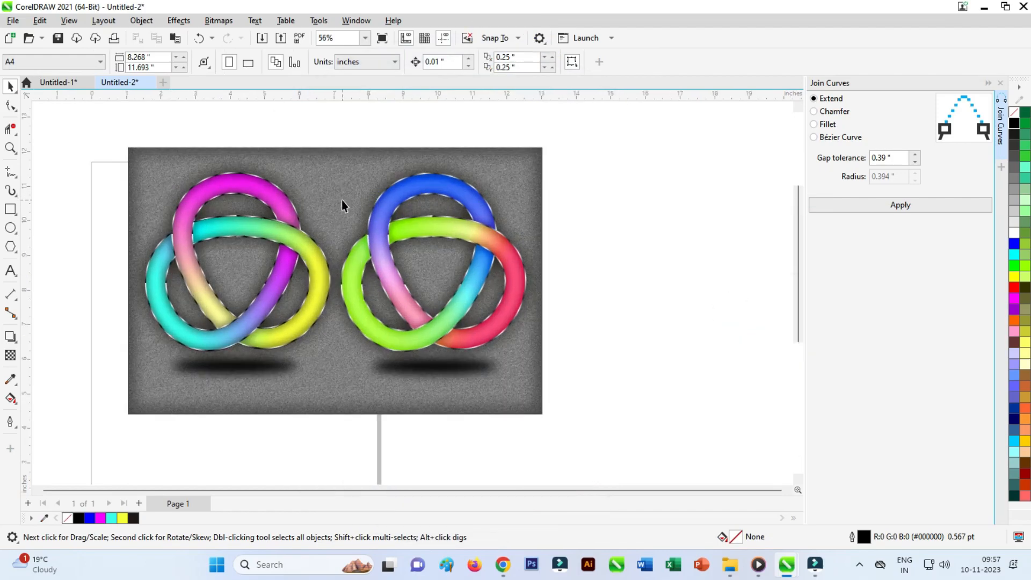